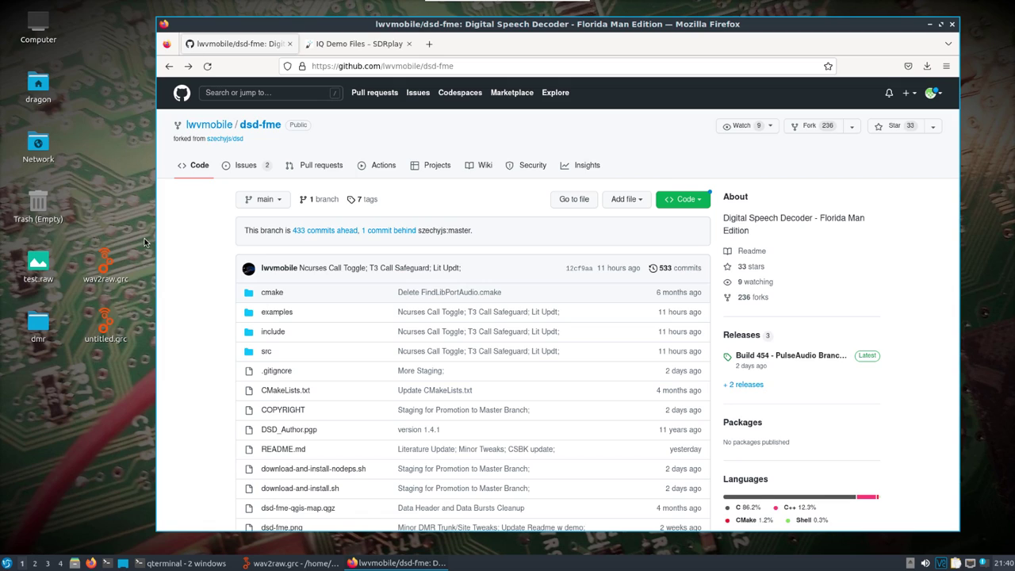
Open a new terminal window over the dsd-fme GitHub page
click(108, 563)
Uninstall the old dsd-fme build with sudo make uninstall from /usr/src/dsd-fme/build
text(cd /usr/src/)
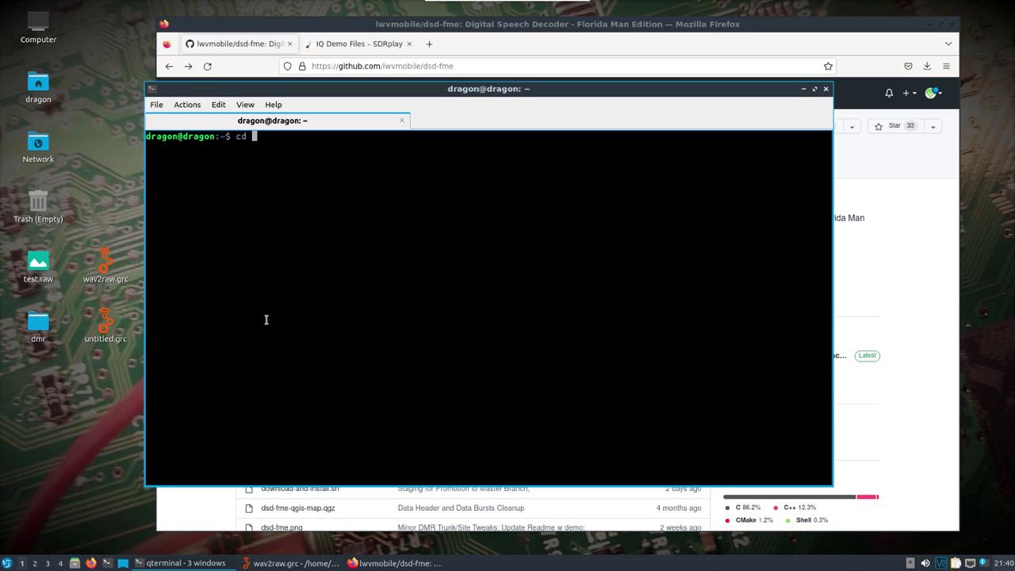
text(dsd-fme/)
key(Return)
text(ls)
key(Return)
text(cd build/)
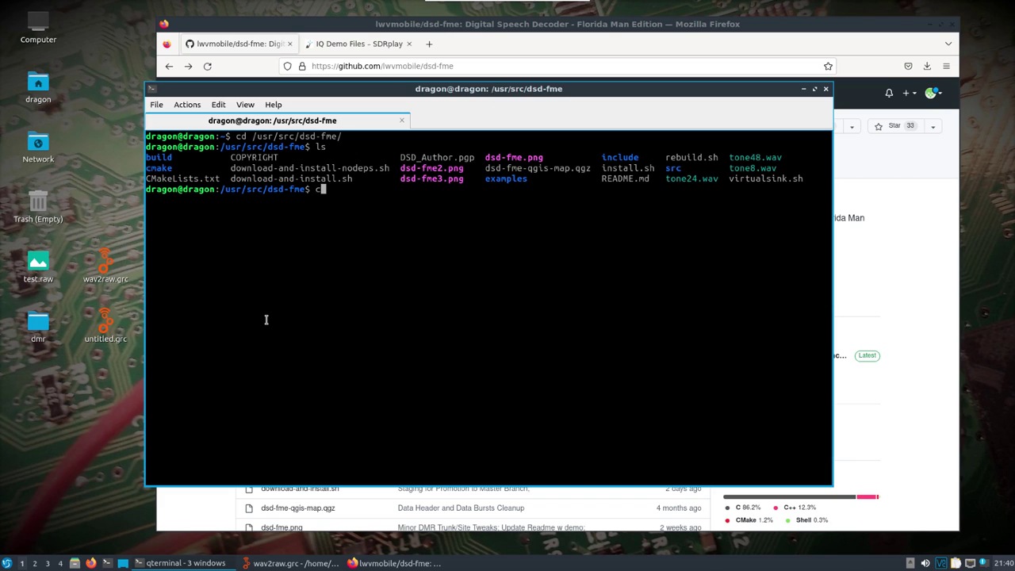
key(Return)
text(sudo make uninstall)
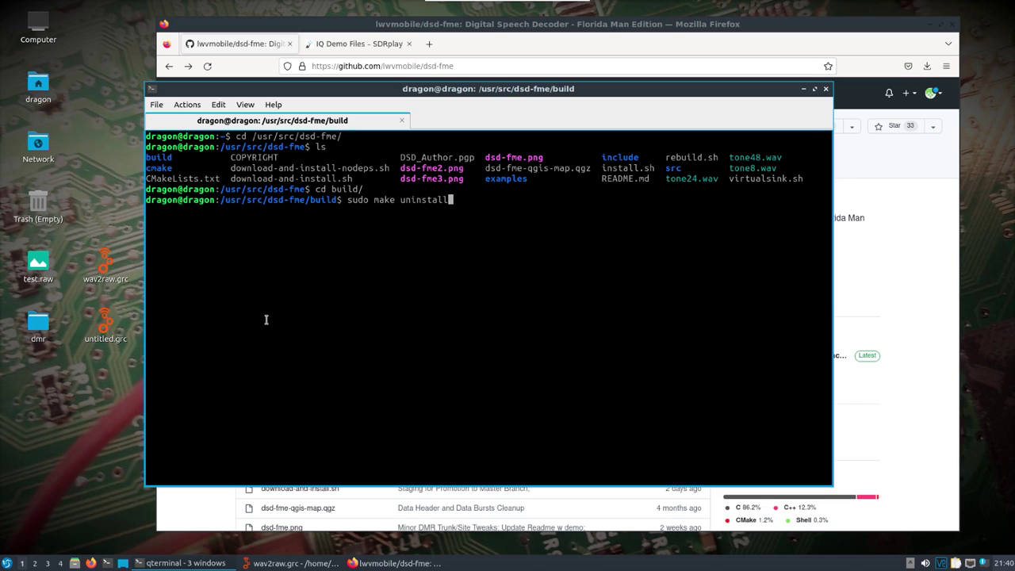
key(Return)
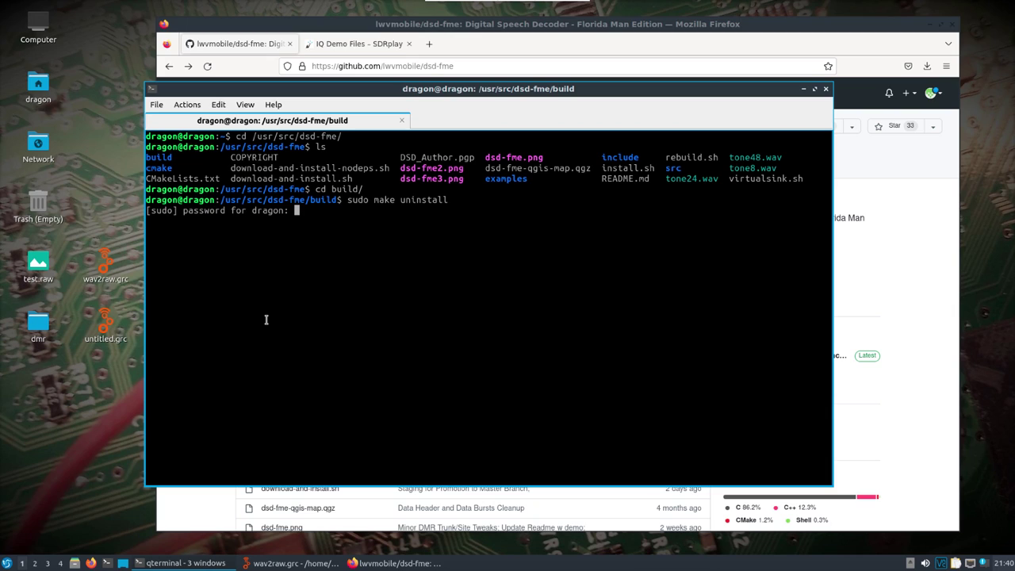
key(Return)
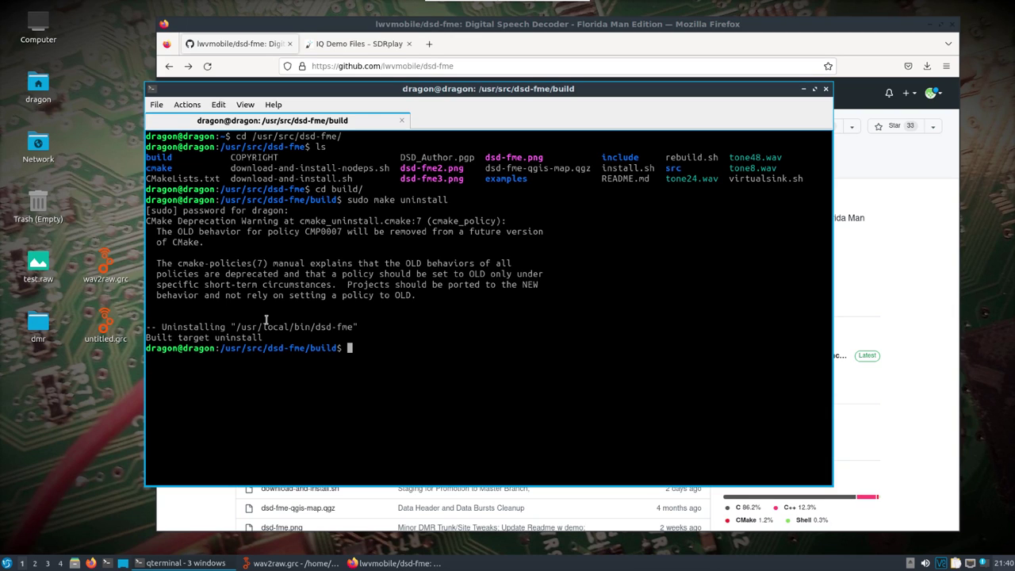
Delete the old dsd-fme source folder from /usr/src with sudo rm -r
text(cd ..)
key(Return)
text(cd ..)
key(Return)
text(s)
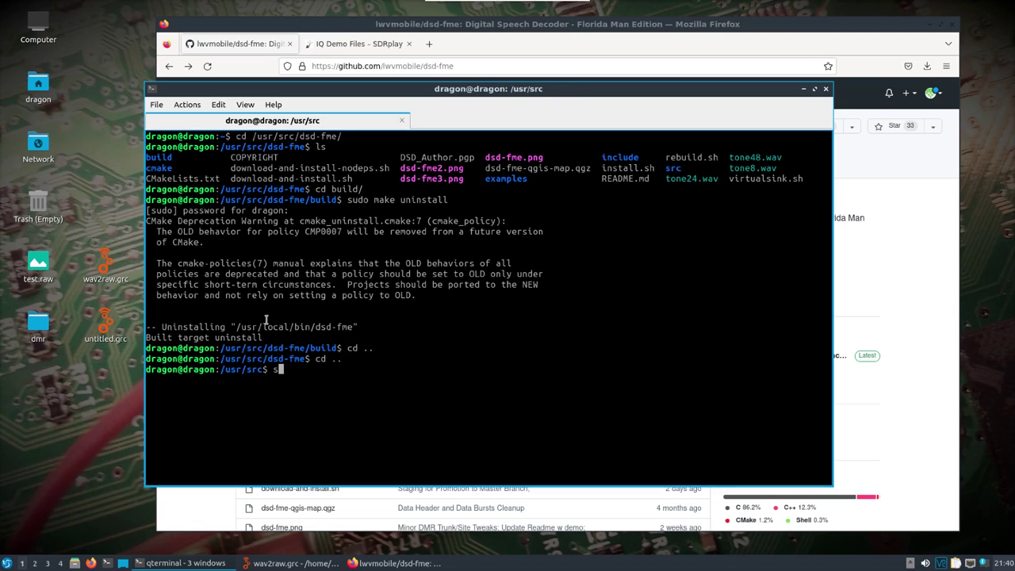
text(udo rm -r dsd-fme/)
key(Return)
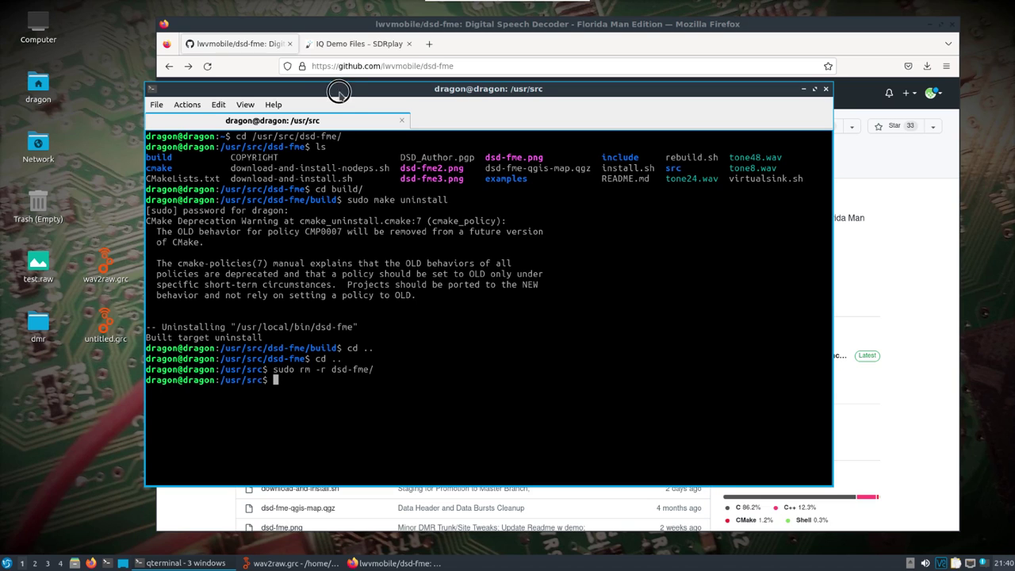
drag(339, 89, 284, 93)
Copy the dsd-fme HTTPS clone URL from the GitHub Code menu
click(408, 30)
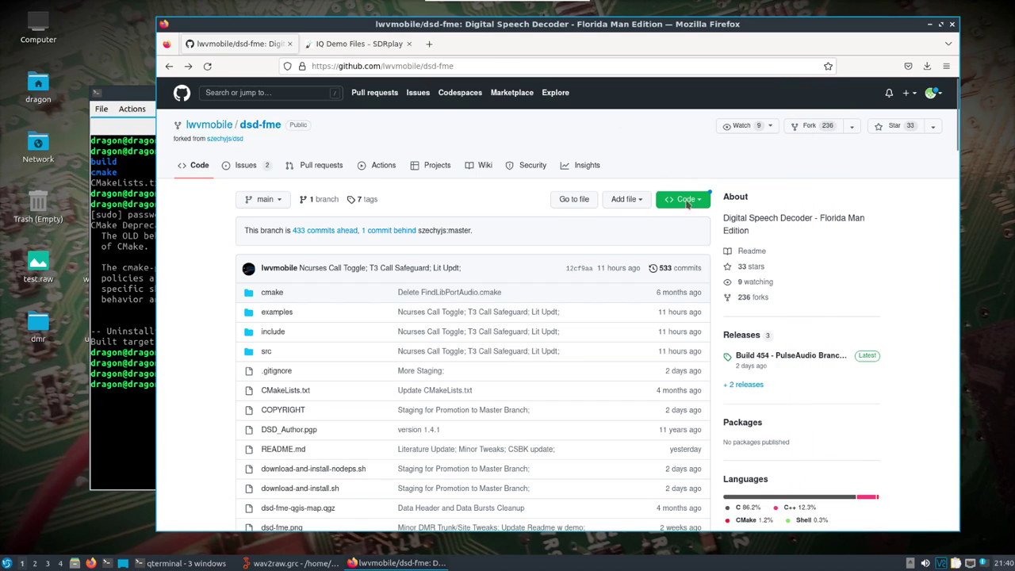
click(684, 199)
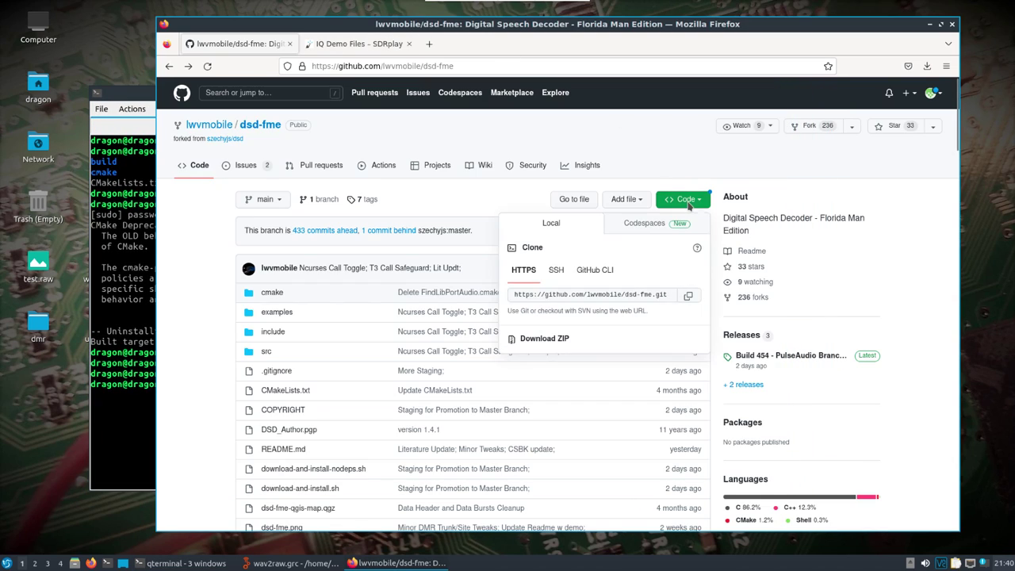
click(688, 295)
click(198, 238)
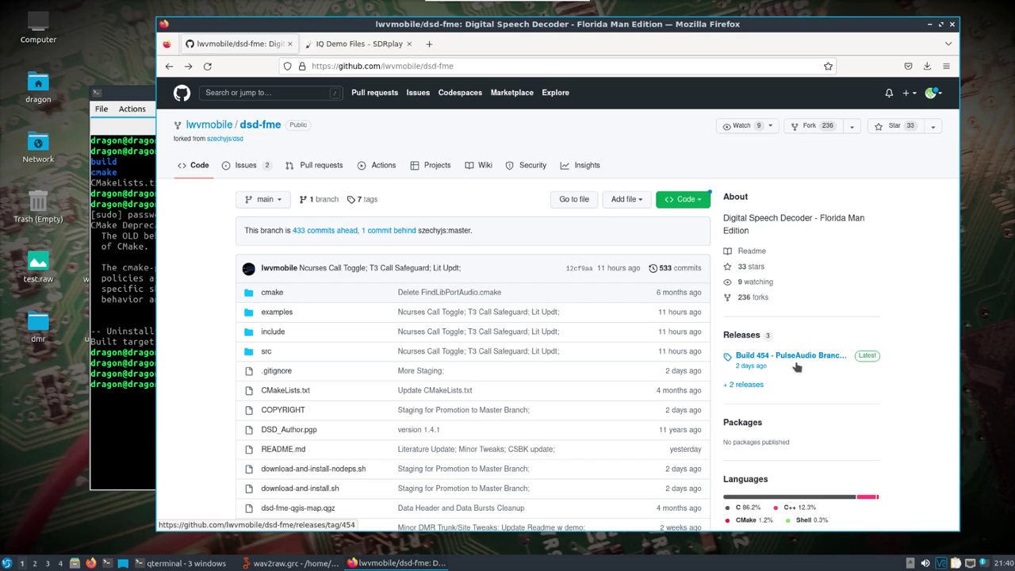
Enter sudo git clone at the terminal prompt
click(120, 292)
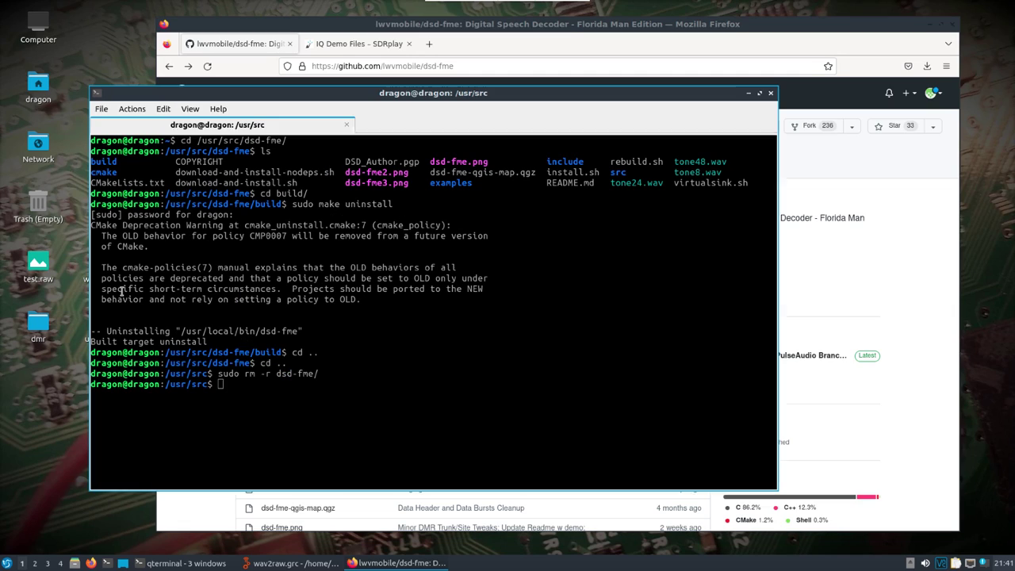
text(sudo r)
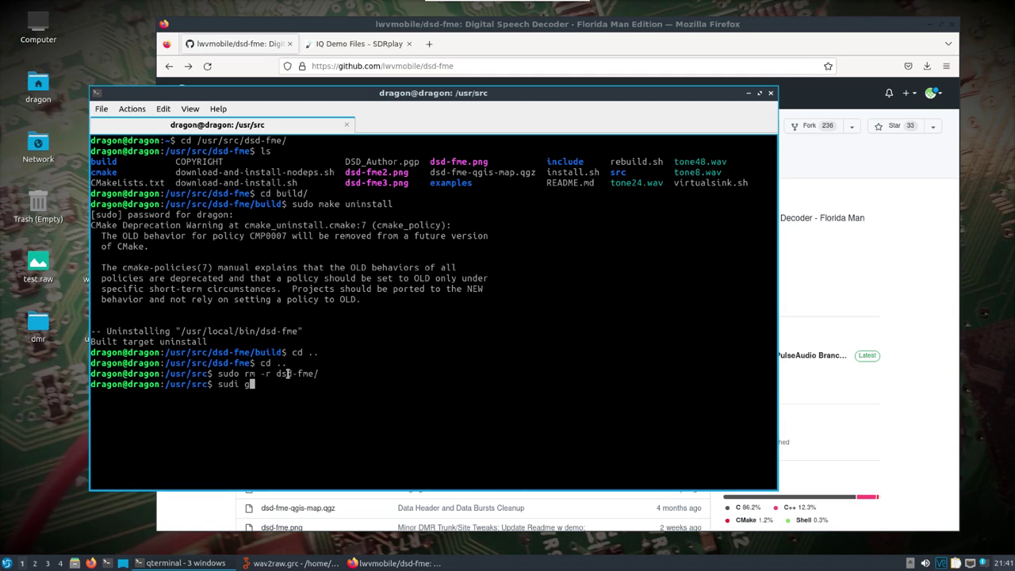
key(BackSpace)
key(BackSpace)
key(BackSpace)
key(BackSpace)
text(do git clone)
right_click(224, 382)
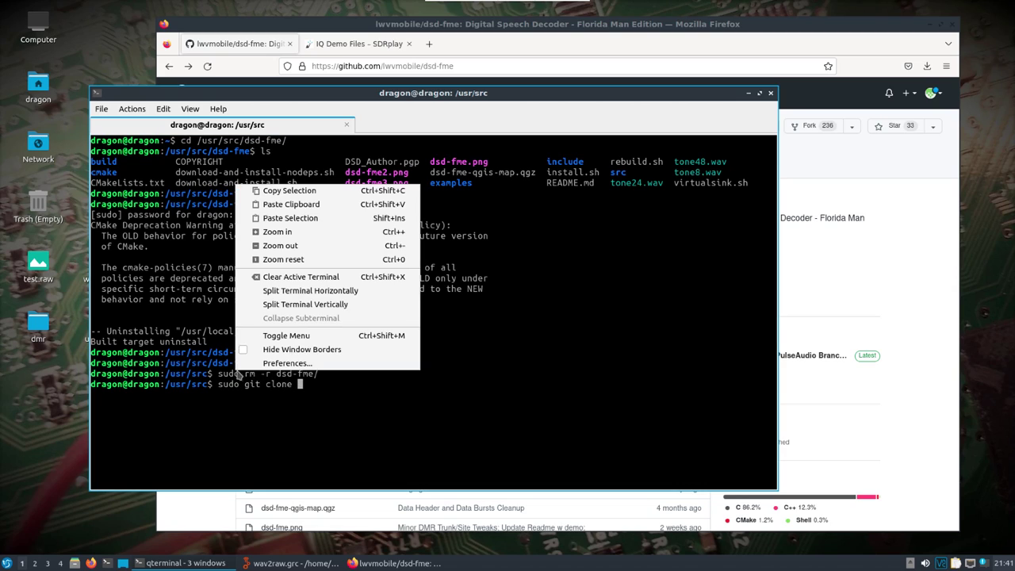
click(306, 197)
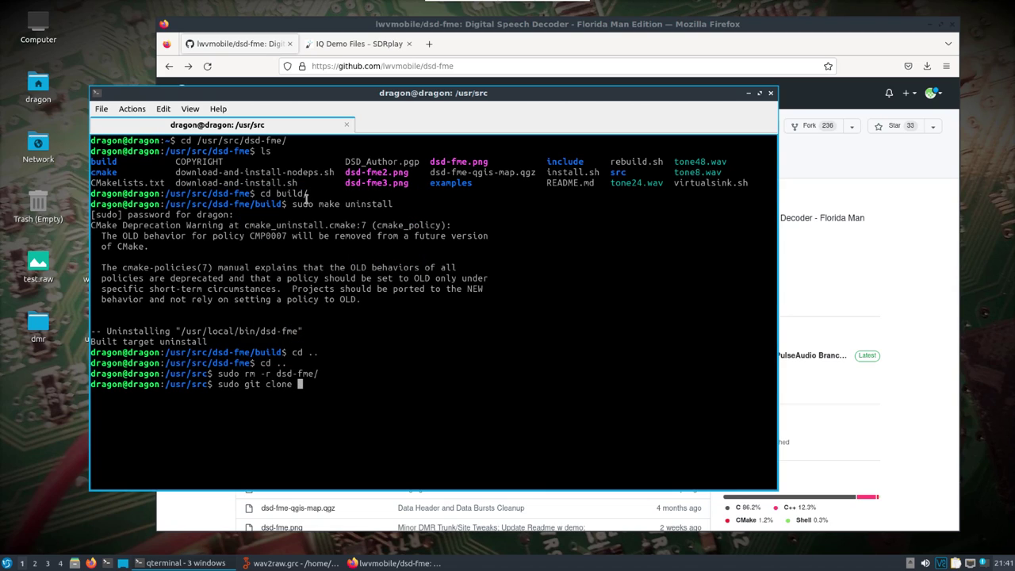
Recopy the clone URL, paste it after sudo git clone, and clone into /usr/src
click(831, 254)
click(687, 200)
click(688, 295)
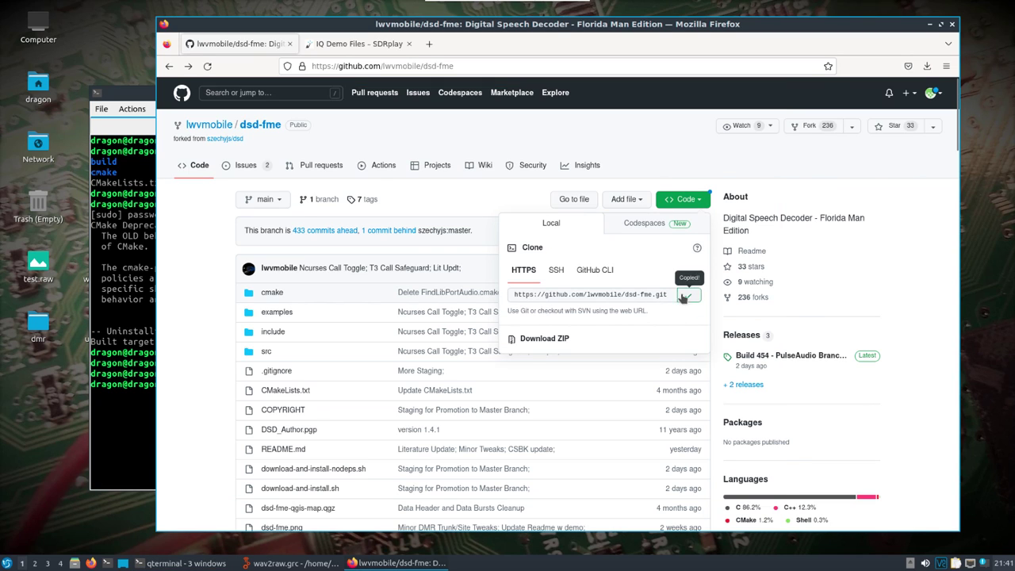
click(148, 406)
right_click(358, 389)
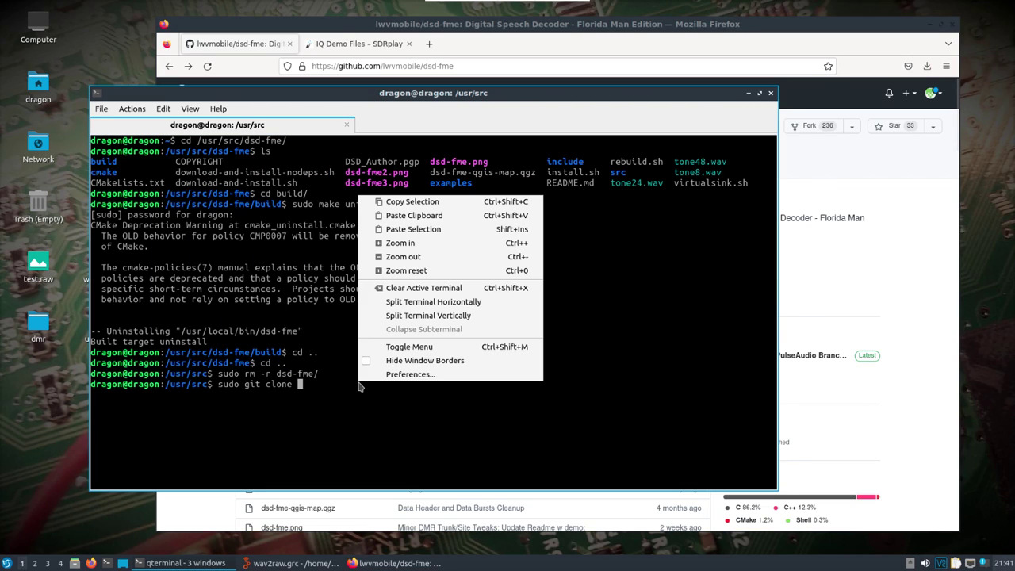
click(453, 223)
key(Return)
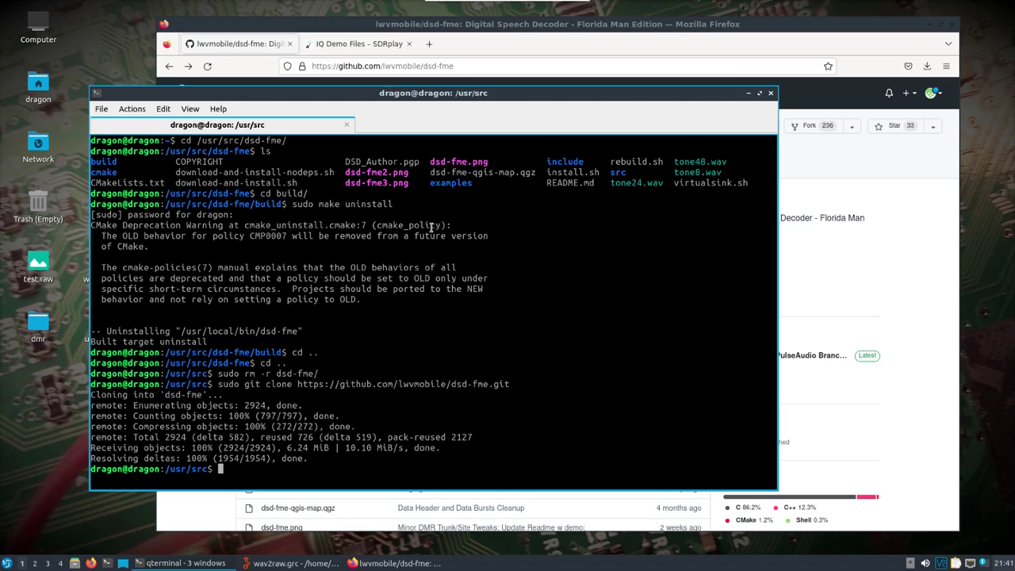
Enter the cloned dsd-fme folder, create a build folder, and move into it
text(cd s)
key(BackSpace)
text(dsd)
key(Tab)
key(Return)
text(sudo)
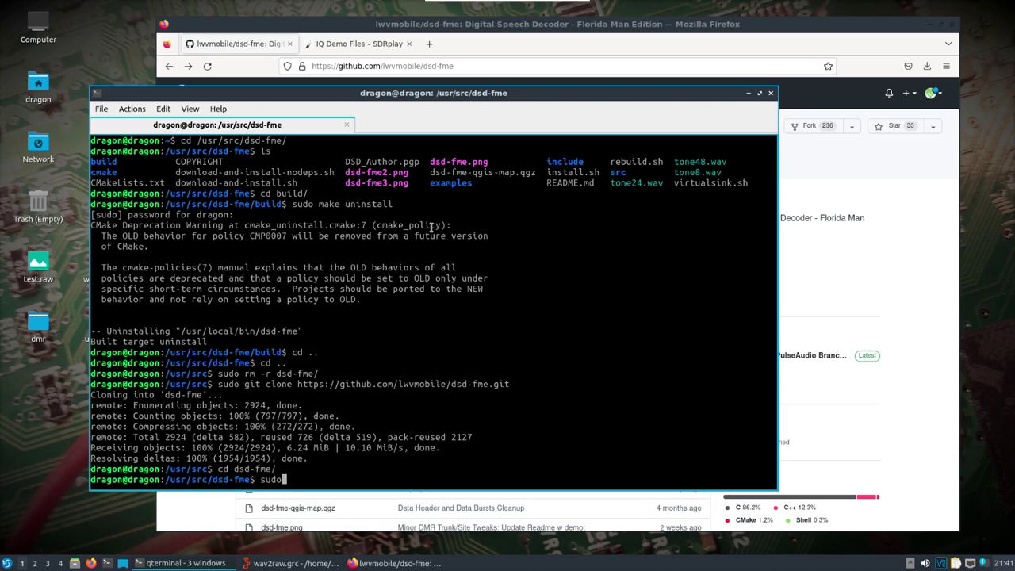
text( make)
key(BackSpace)
key(BackSpace)
key(BackSpace)
key(BackSpace)
text(kdir build)
key(Return)
text(cd bu)
key(Tab)
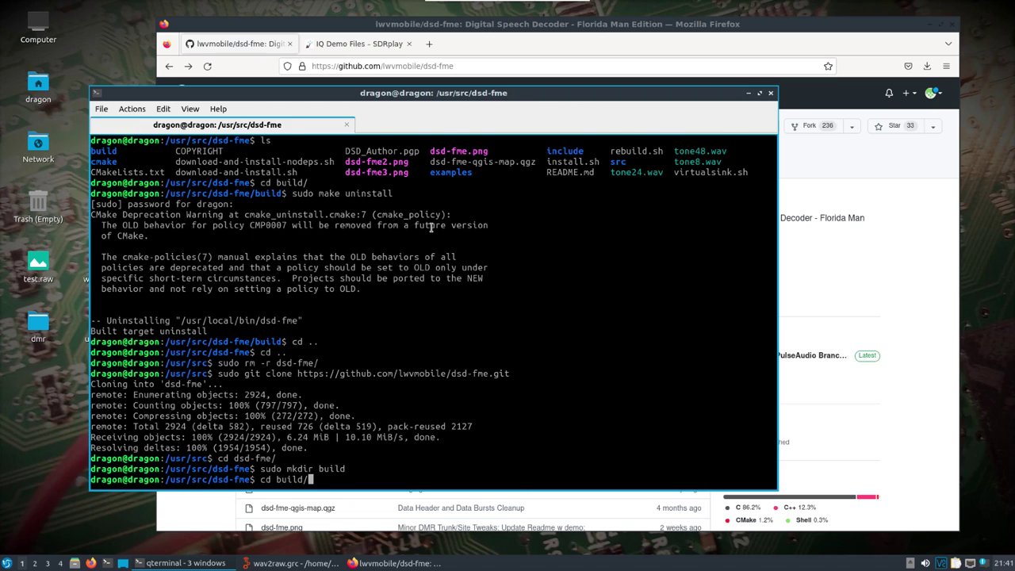
key(Return)
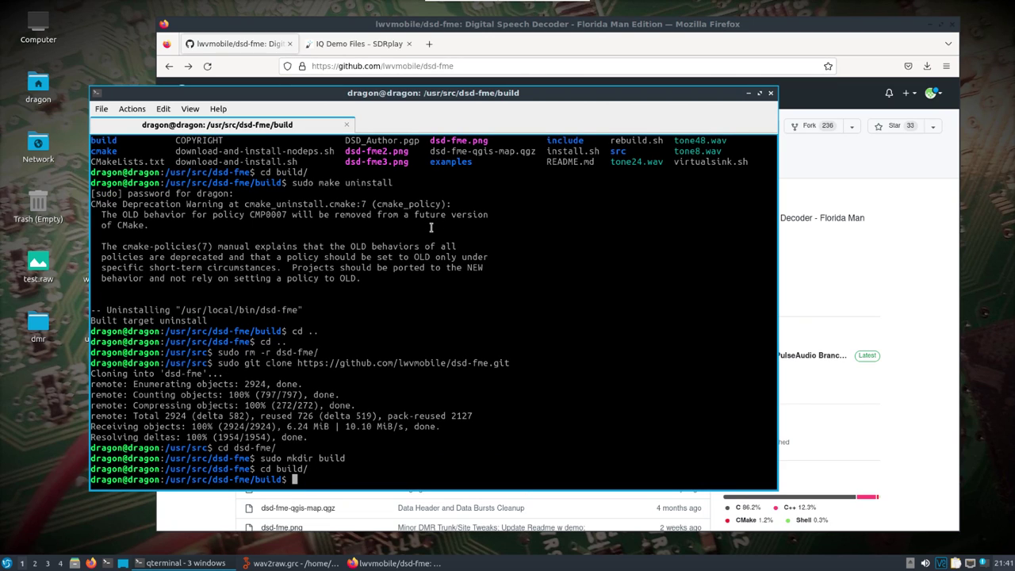
Build and install dsd-fme with cmake .., make -j8, make install, and ldconfig
key(ctrl+plus)
key(ctrl+plus)
key(ctrl+plus)
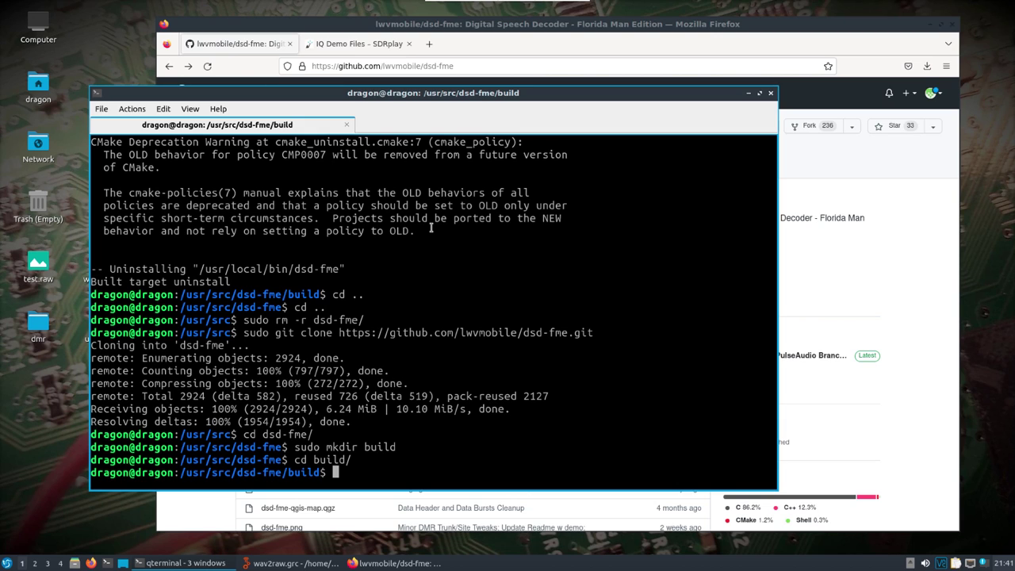
text(sudo cmake ..)
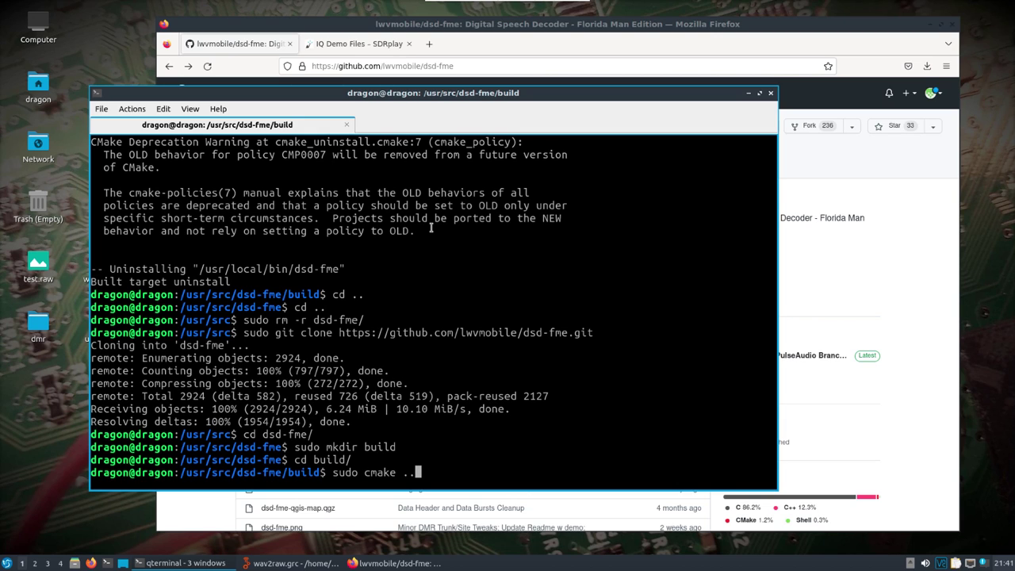
key(Return)
text(sudo make -j)
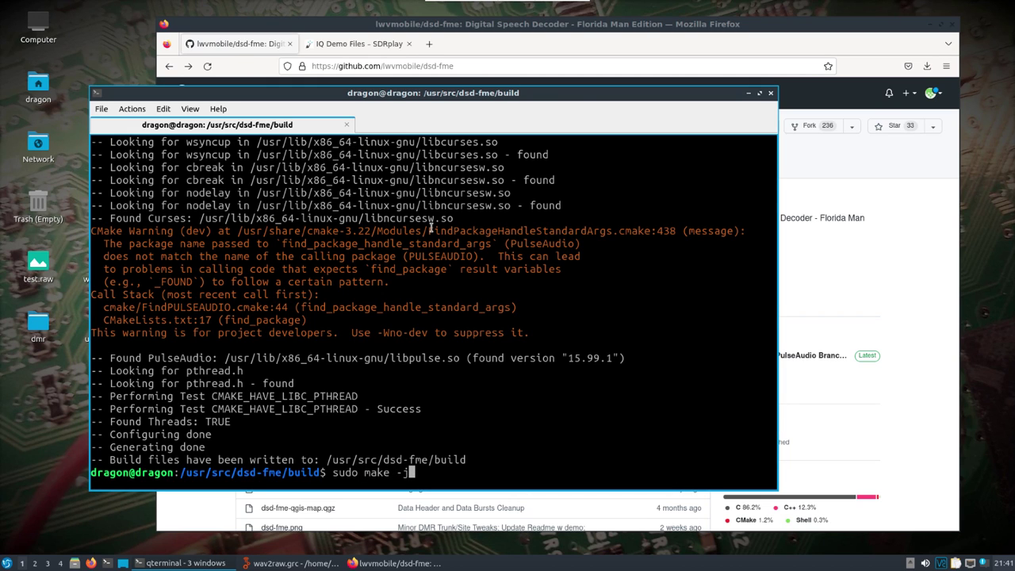
text(8)
key(Return)
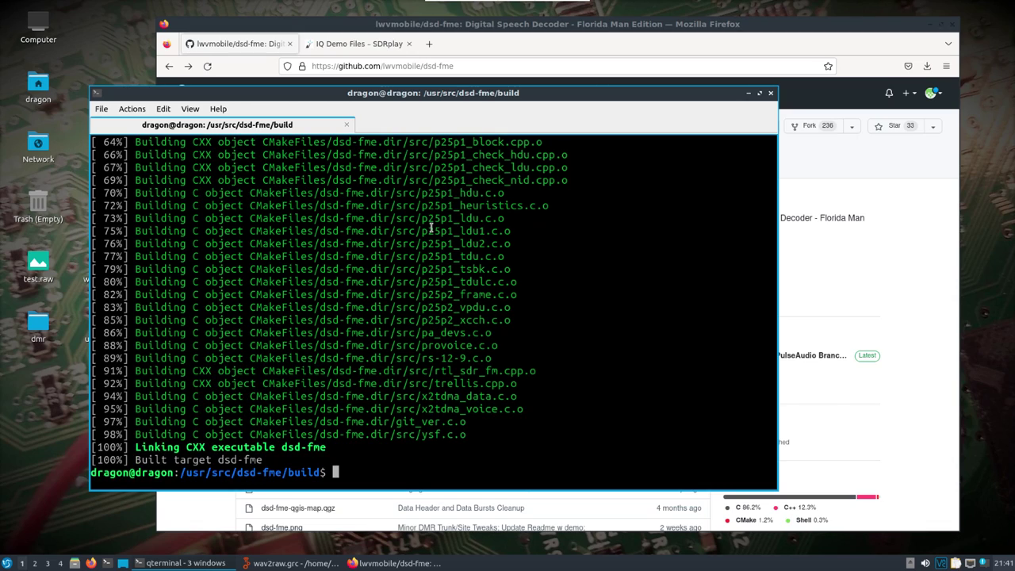
text(sudo make install)
key(Return)
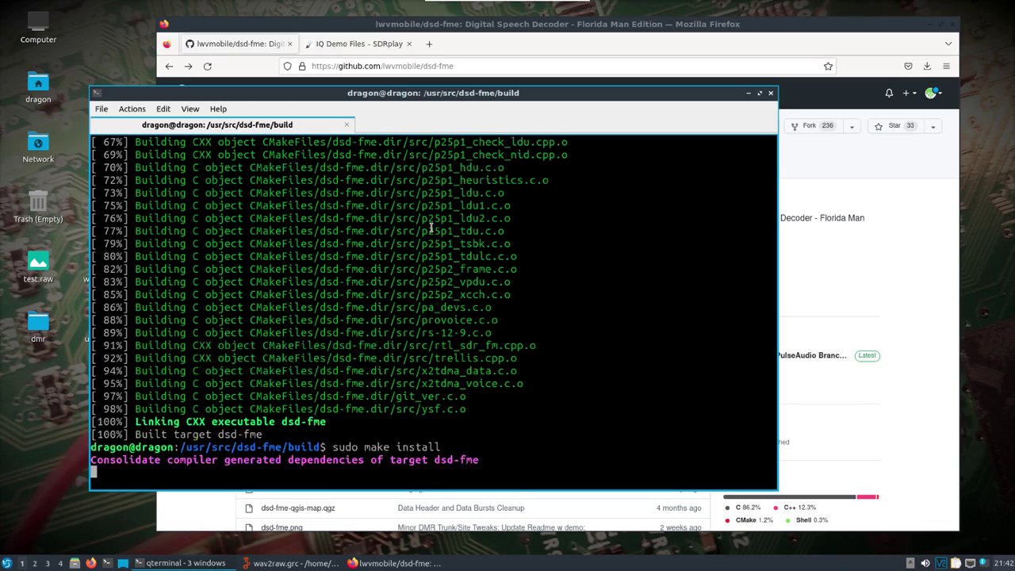
text(sudo ldconfig)
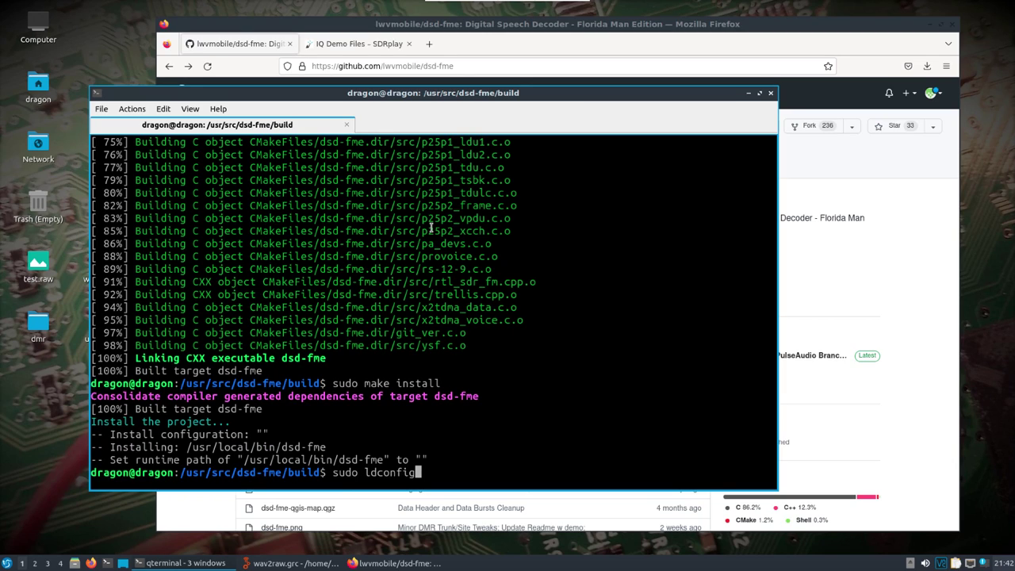
key(Return)
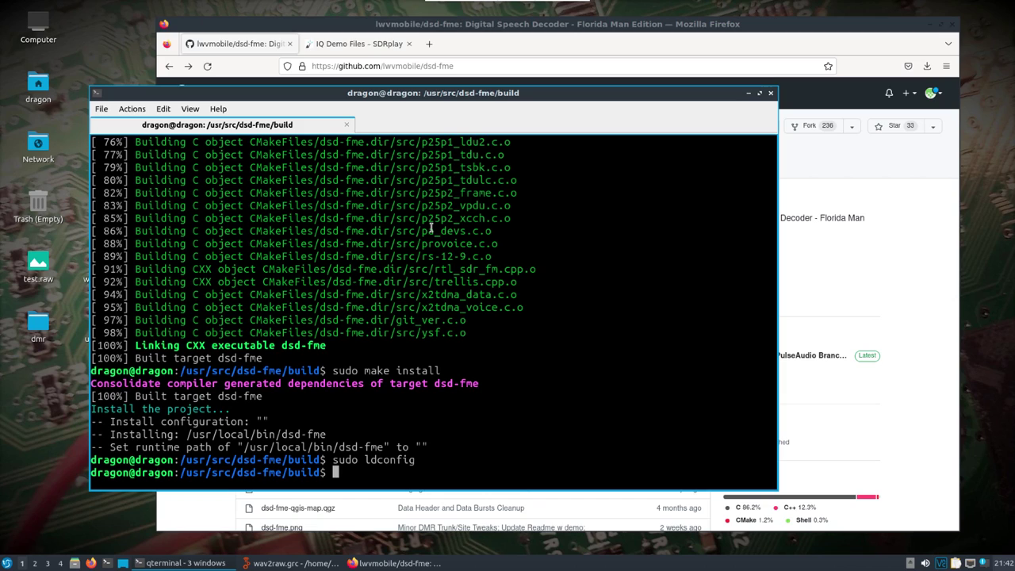
Return to the dsd-fme folder, list it, and change into examples
text(cd ..)
key(Return)
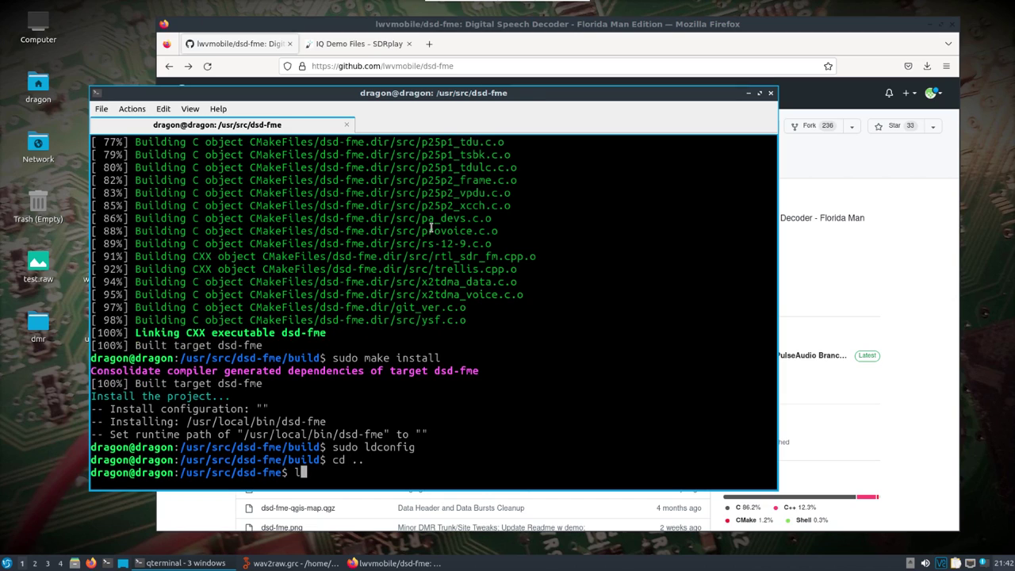
text(ls)
key(Return)
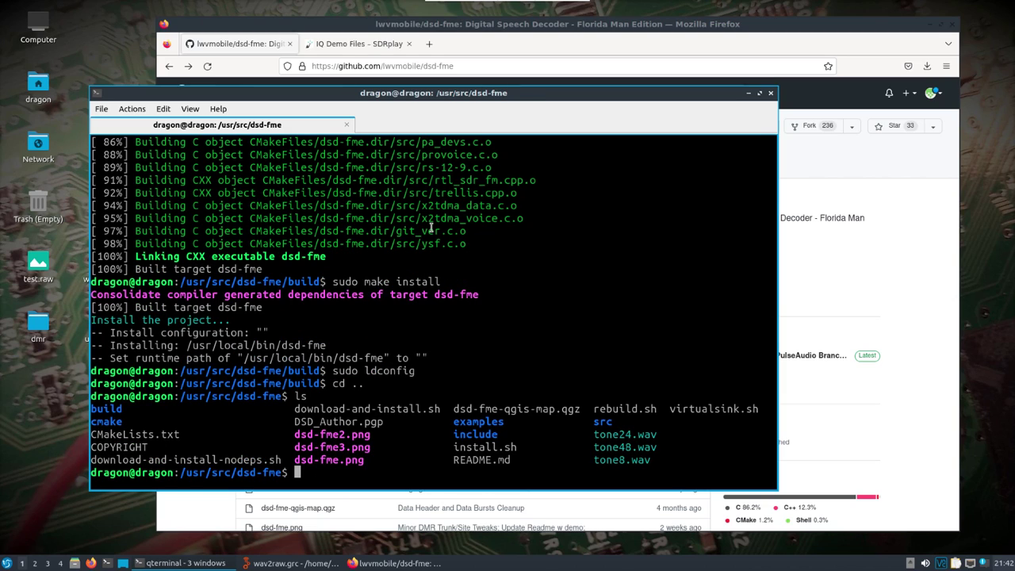
text(cd ex)
key(Tab)
key(Return)
List the examples folder, go back to dsd-fme, list it, and highlight virtualsink.sh
text(ls)
key(Return)
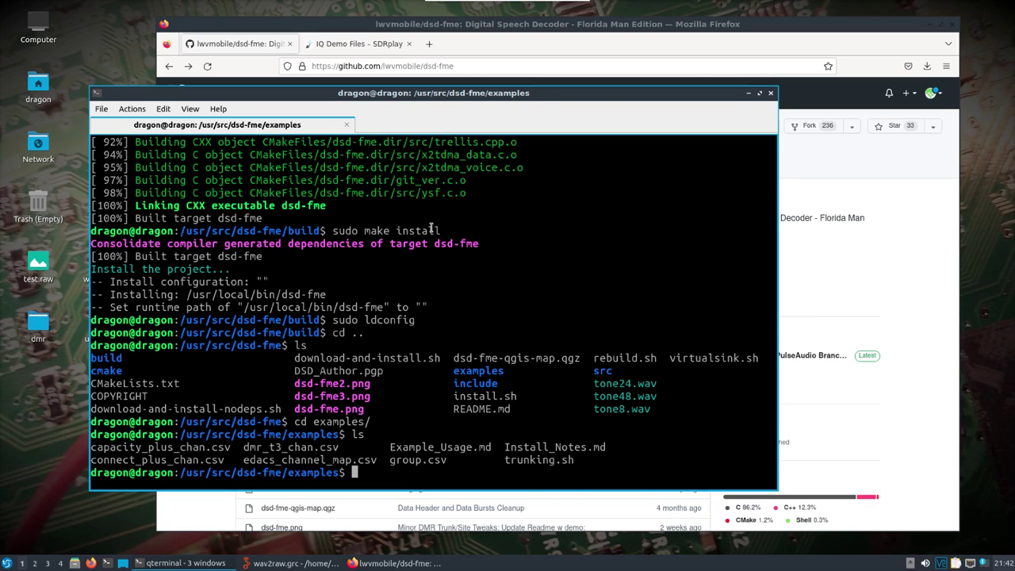
text(cd ..)
key(Return)
text(ls)
key(Return)
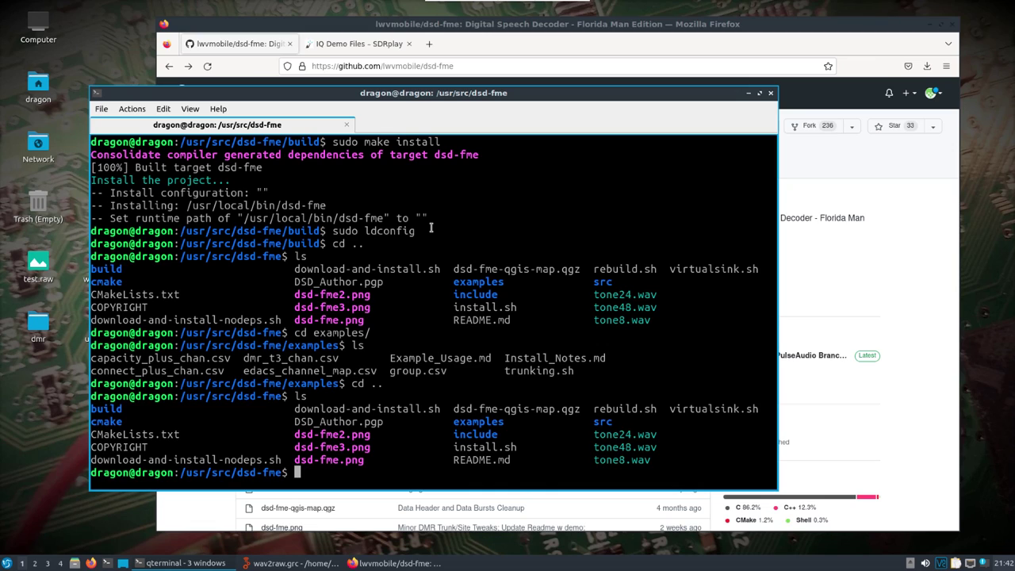
drag(670, 408, 760, 410)
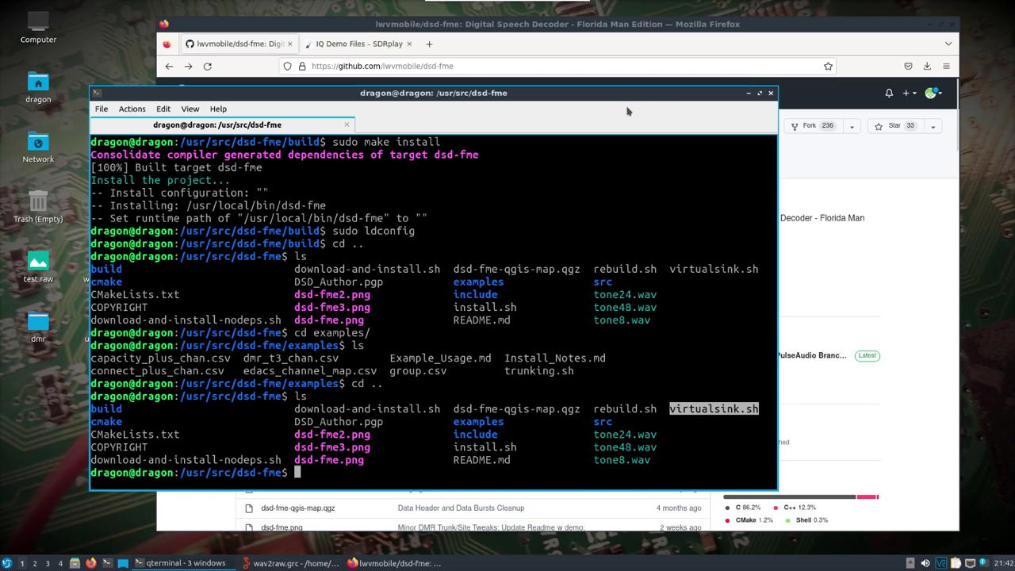
Scroll the SDRplay IQ Demo Files table to the DMR recording, then return to GitHub
drag(496, 93, 612, 96)
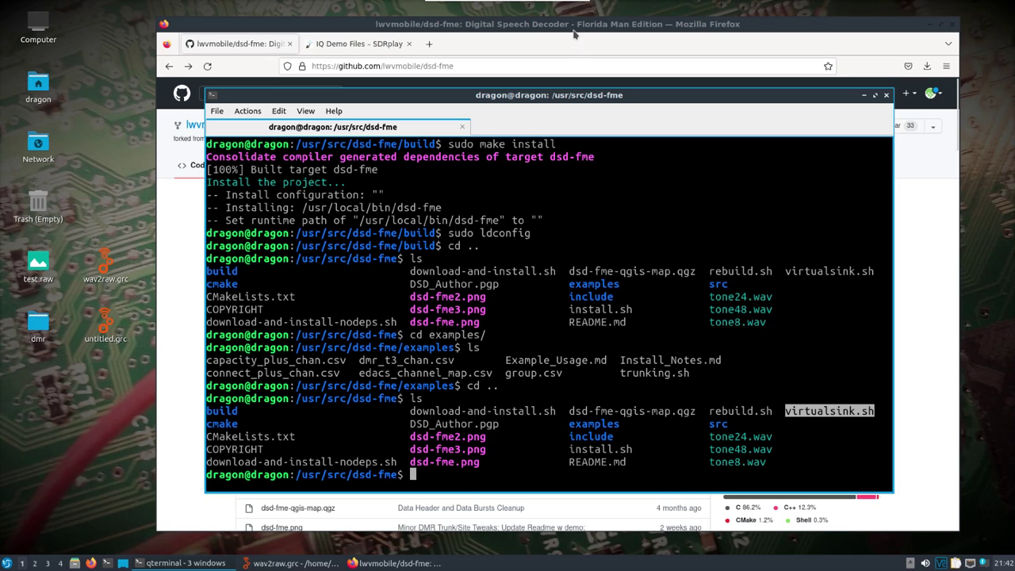
click(571, 23)
click(358, 48)
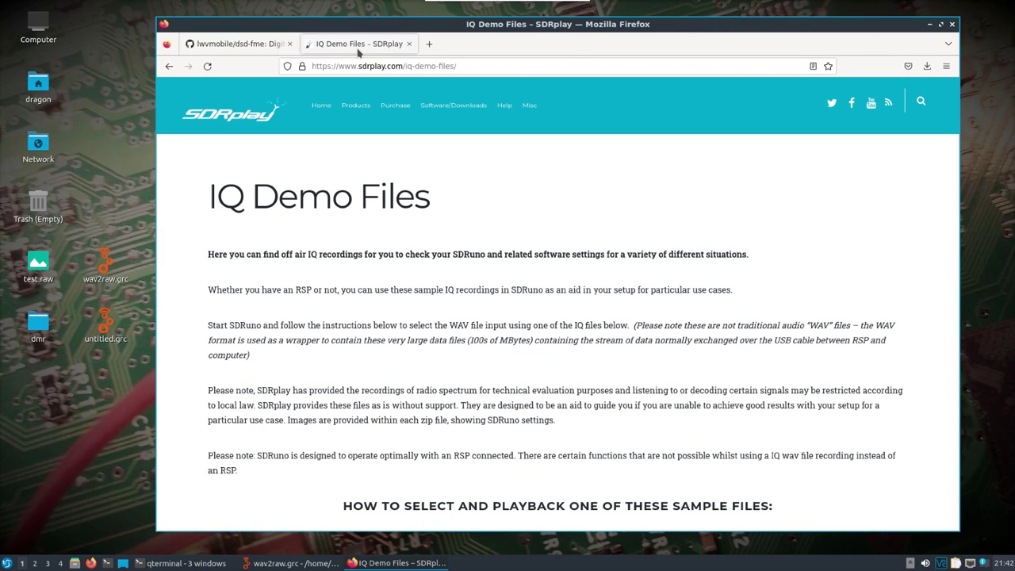
key(End)
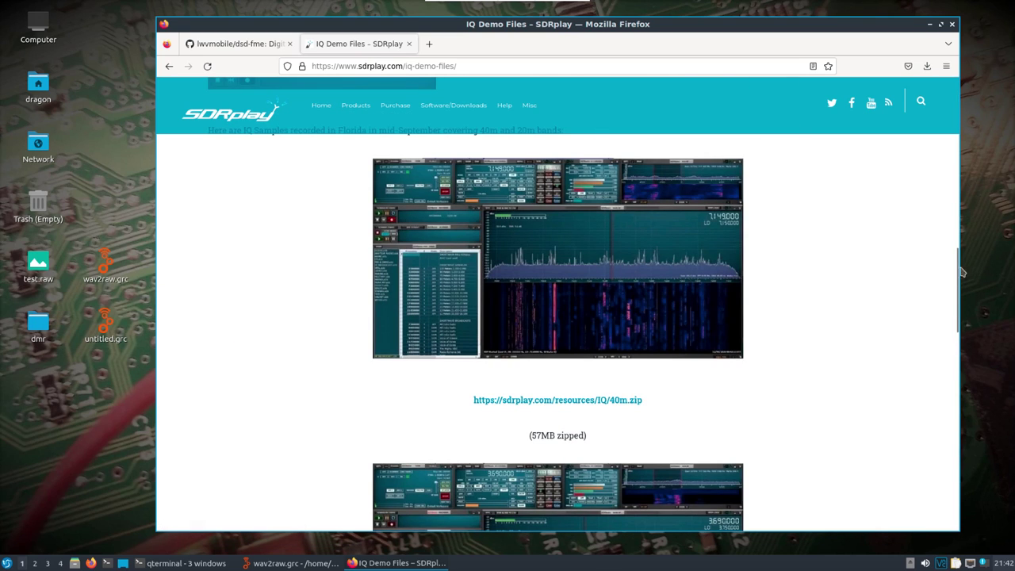
drag(958, 272, 956, 403)
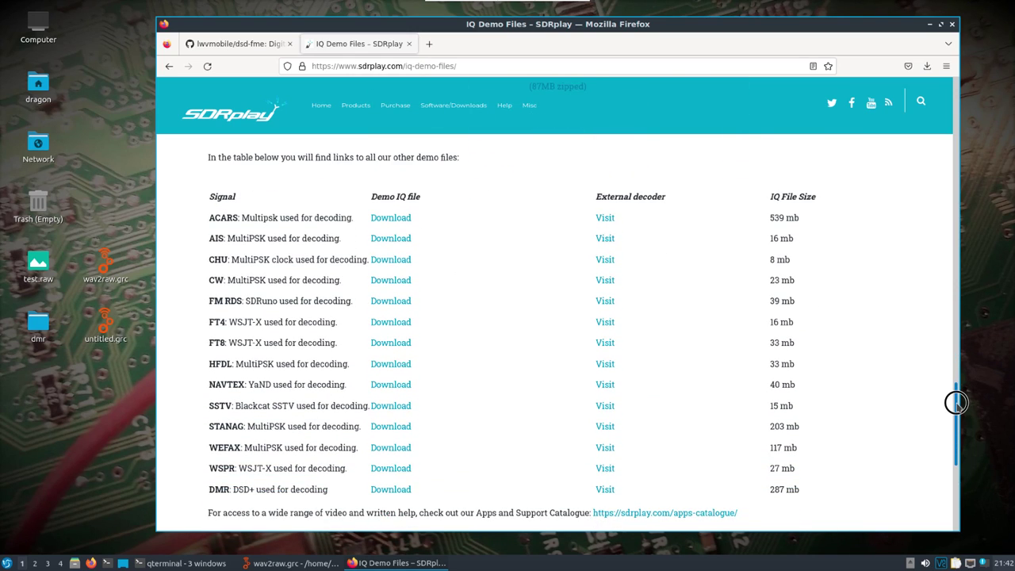
drag(957, 403, 953, 83)
click(240, 44)
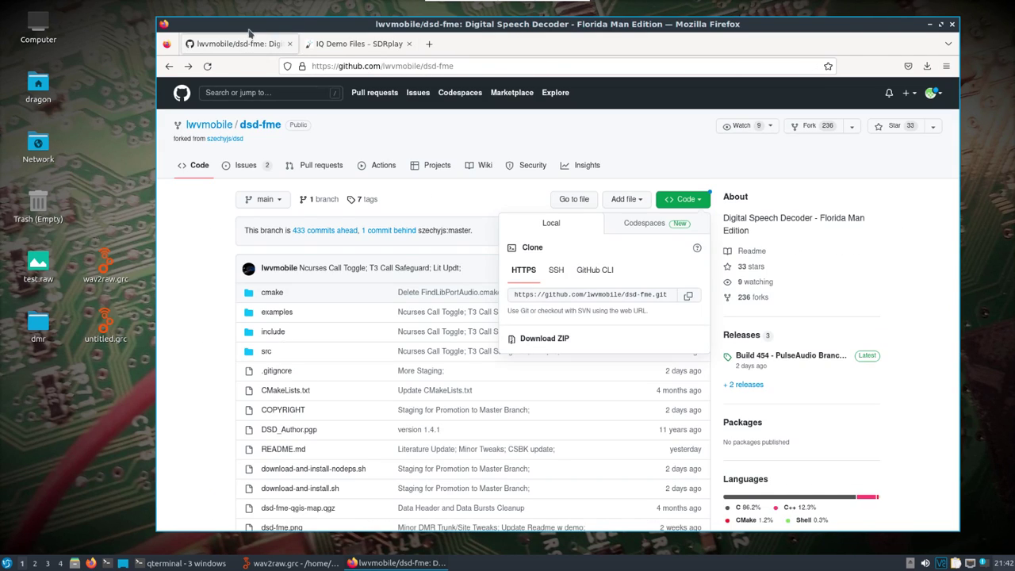
Confirm the dmr folder holds the SDRuno .wav recording, minimize it, and select wav2raw.grc
double_click(39, 322)
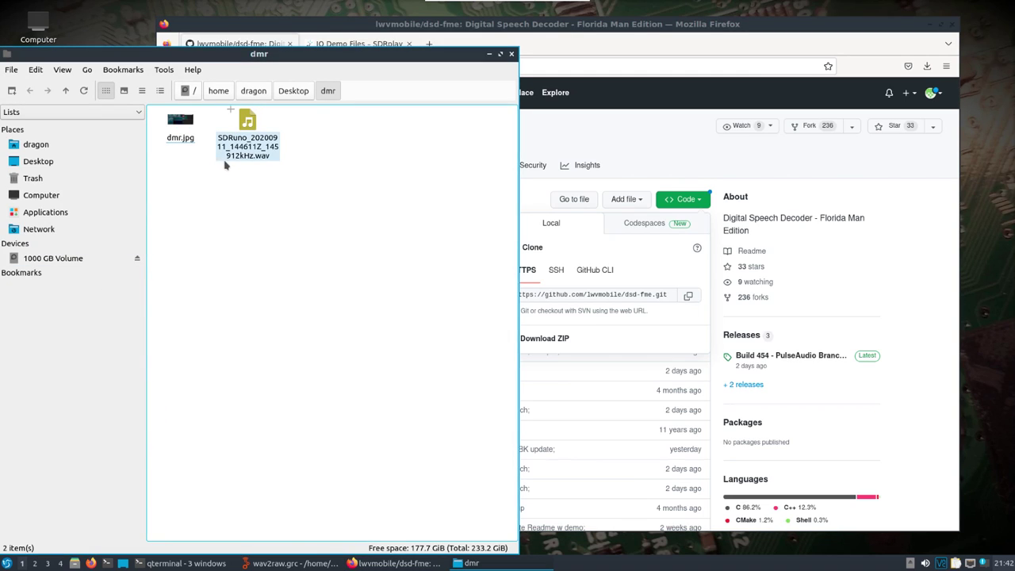
click(490, 53)
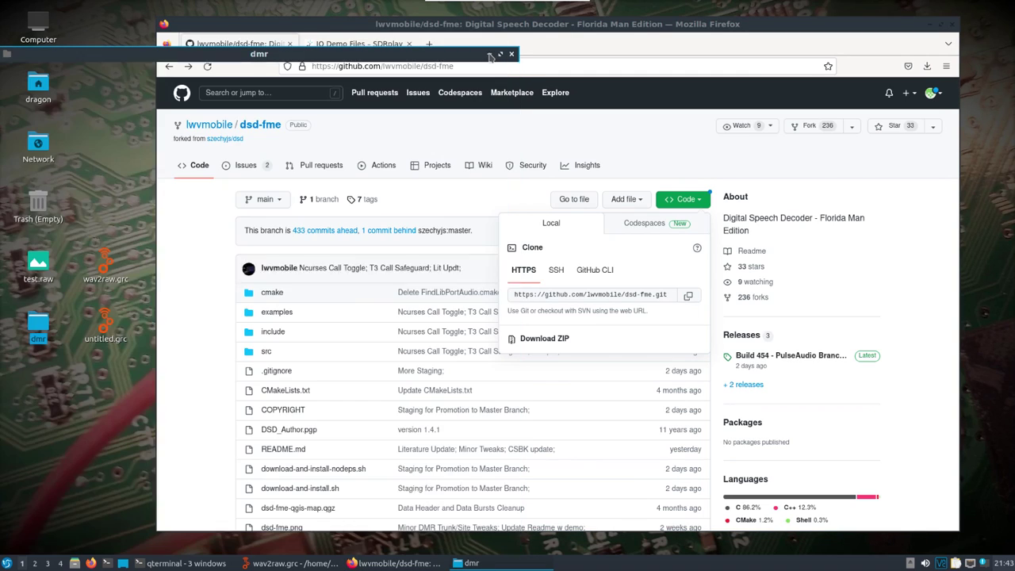
drag(469, 23, 478, 23)
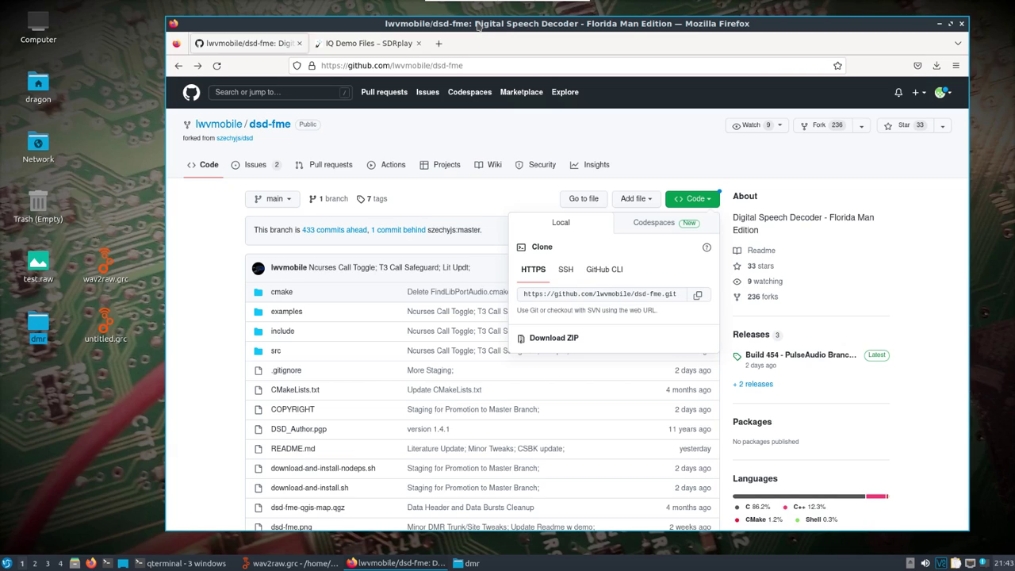
click(104, 270)
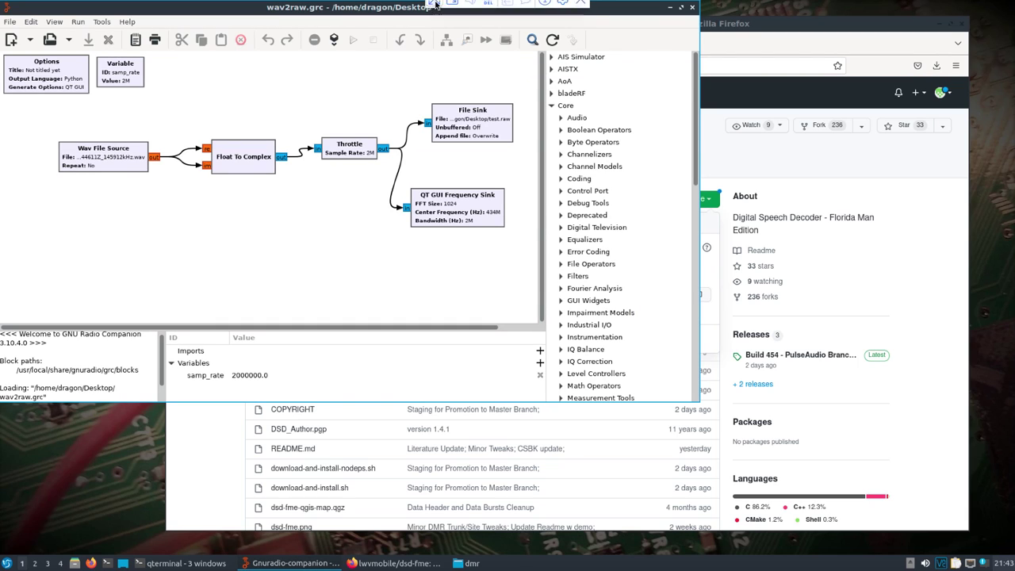
Enlarge the GNU Radio Companion window and review the Wav File Source and Throttle settings
drag(468, 37, 577, 67)
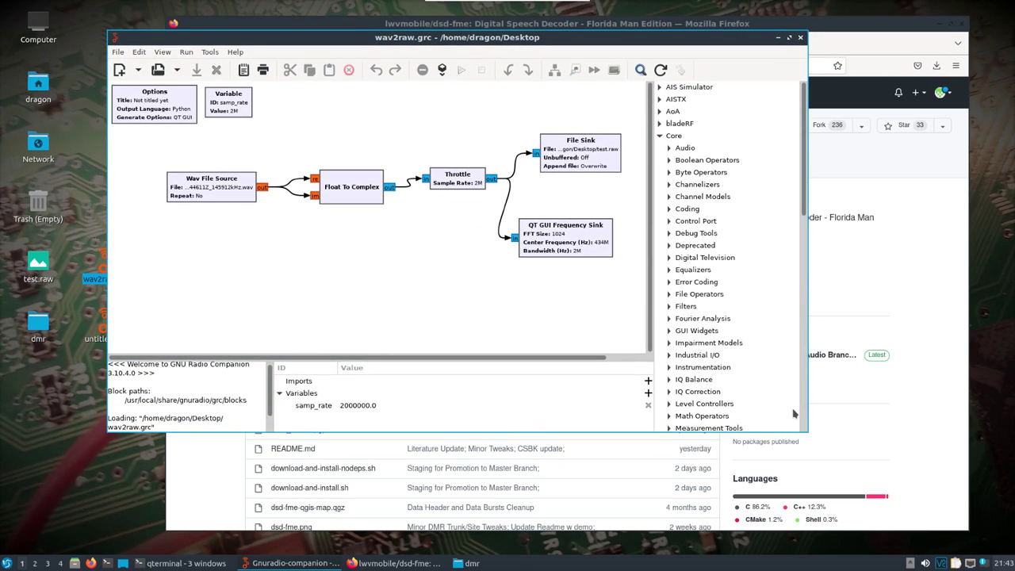
drag(807, 432, 937, 500)
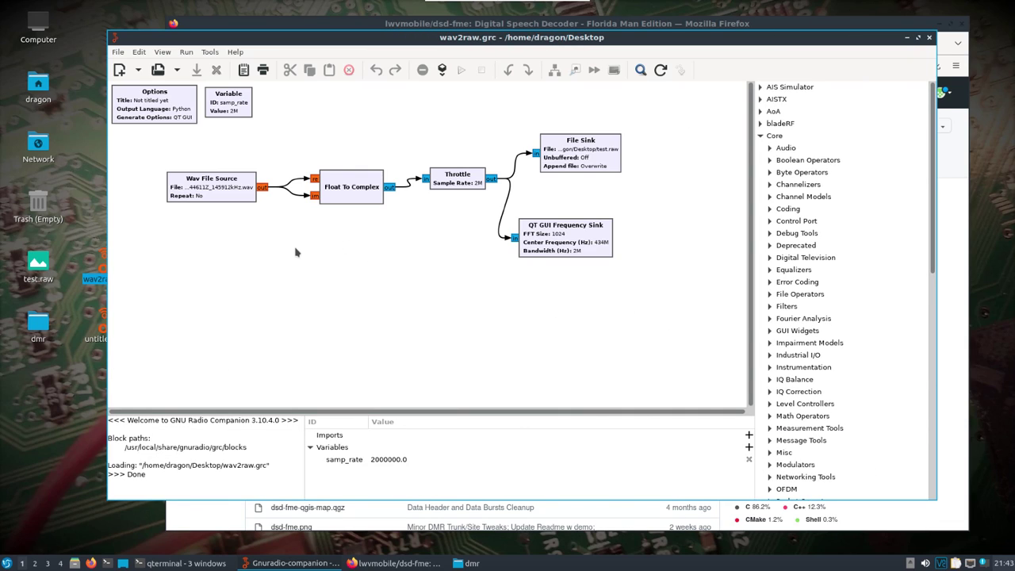
double_click(224, 197)
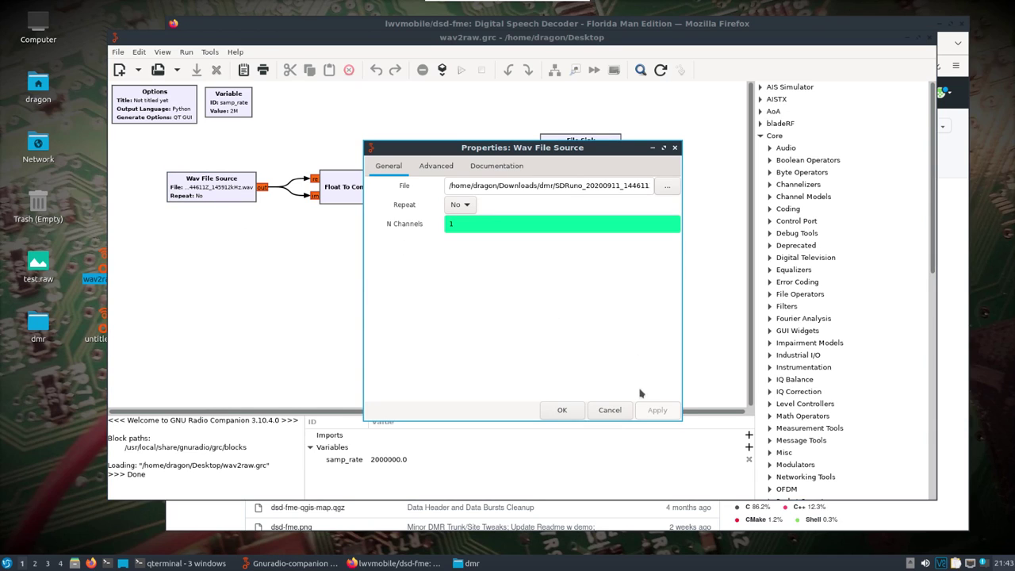
click(604, 410)
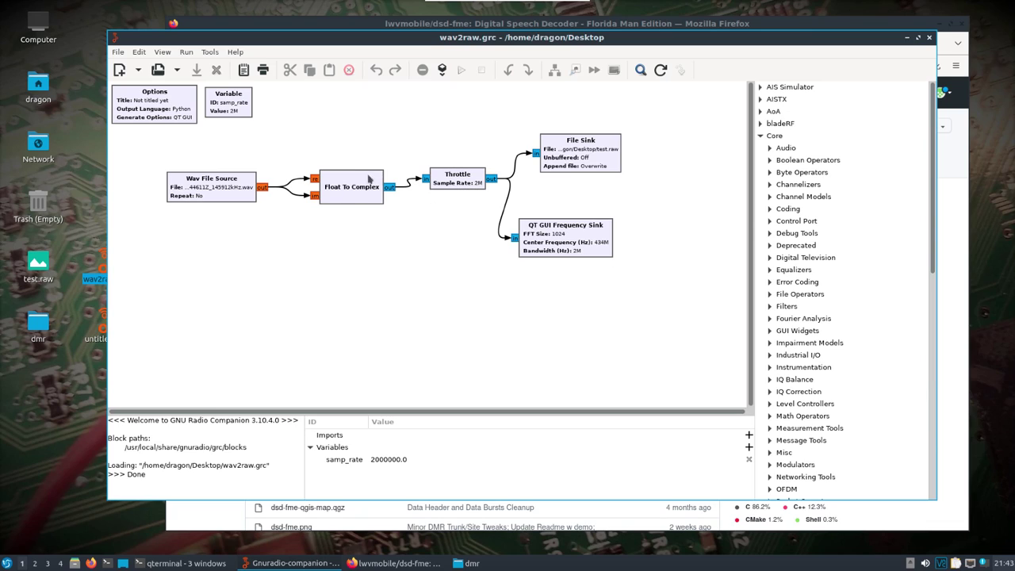
double_click(452, 185)
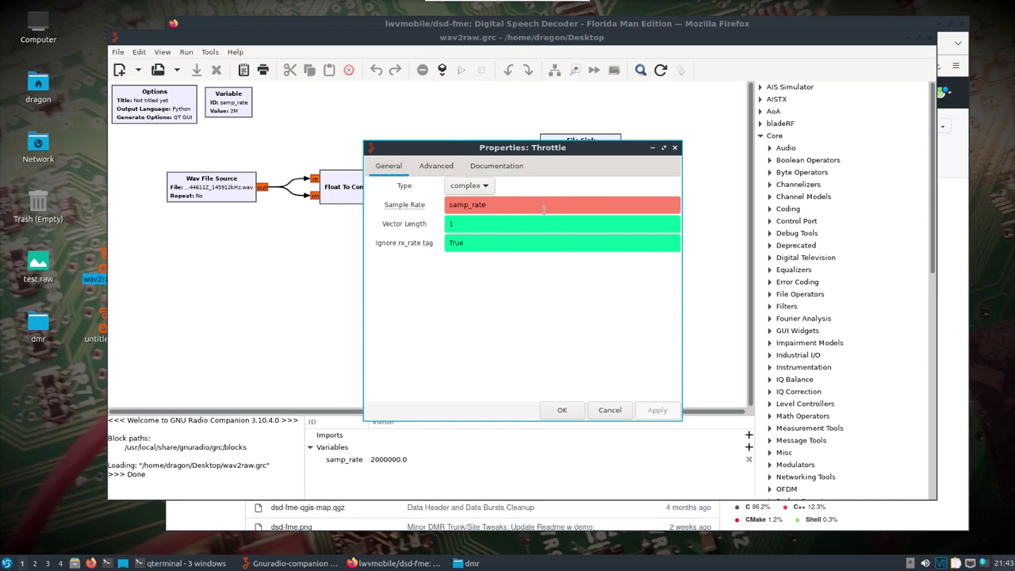
click(674, 147)
Check the samp_rate variable and test.raw File Sink settings, then run the flowgraph
double_click(218, 111)
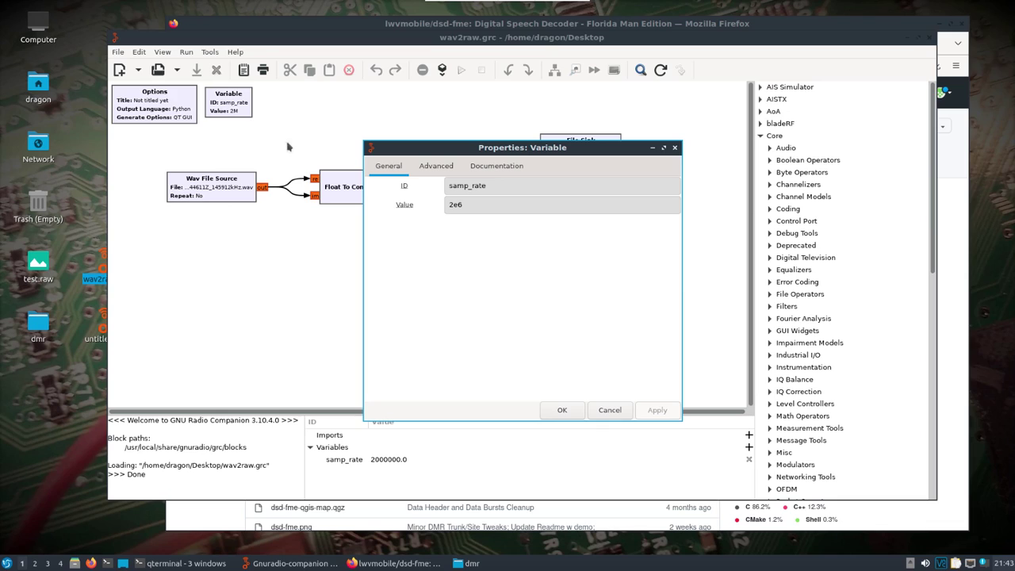
click(675, 149)
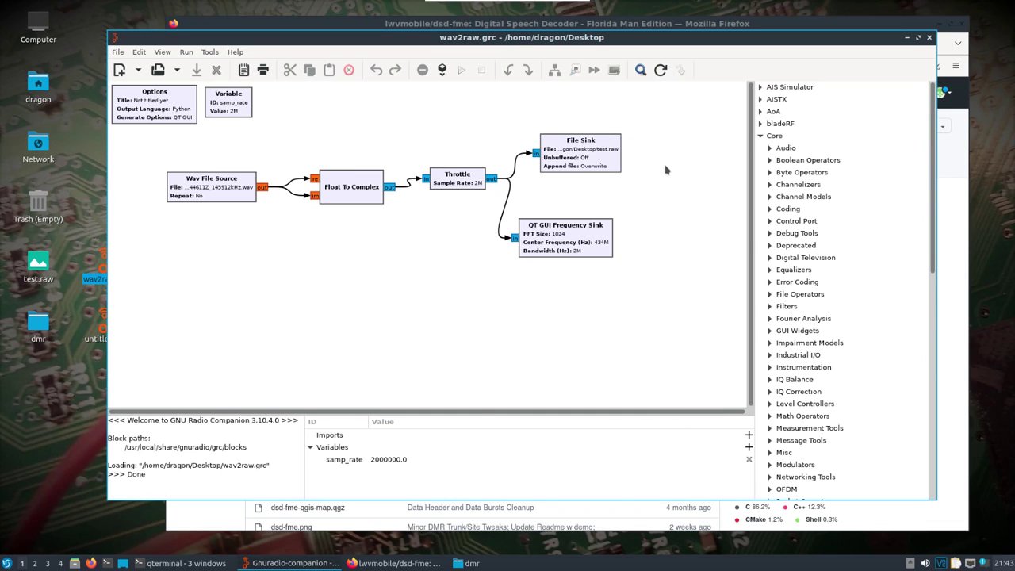
double_click(601, 166)
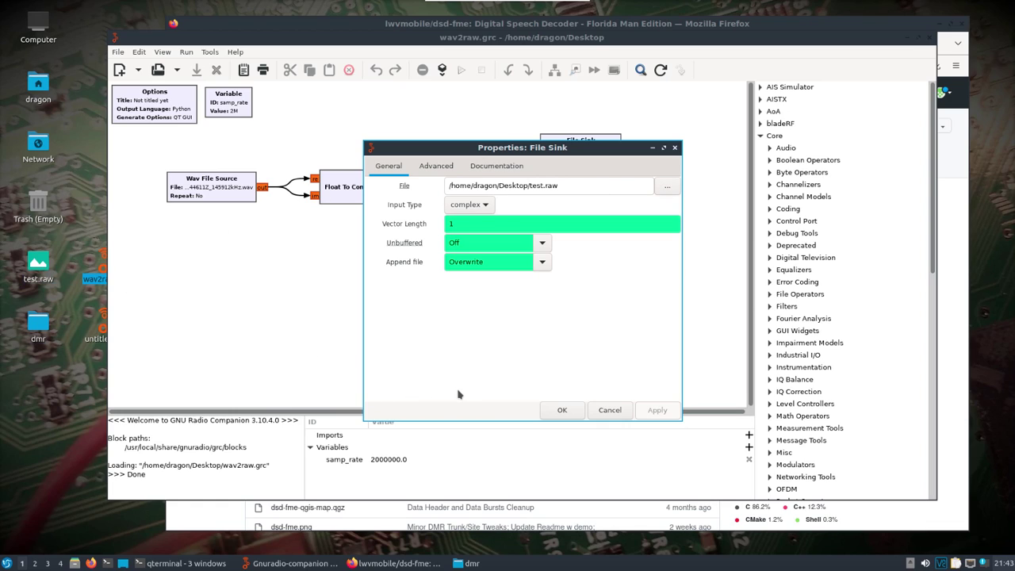
click(609, 410)
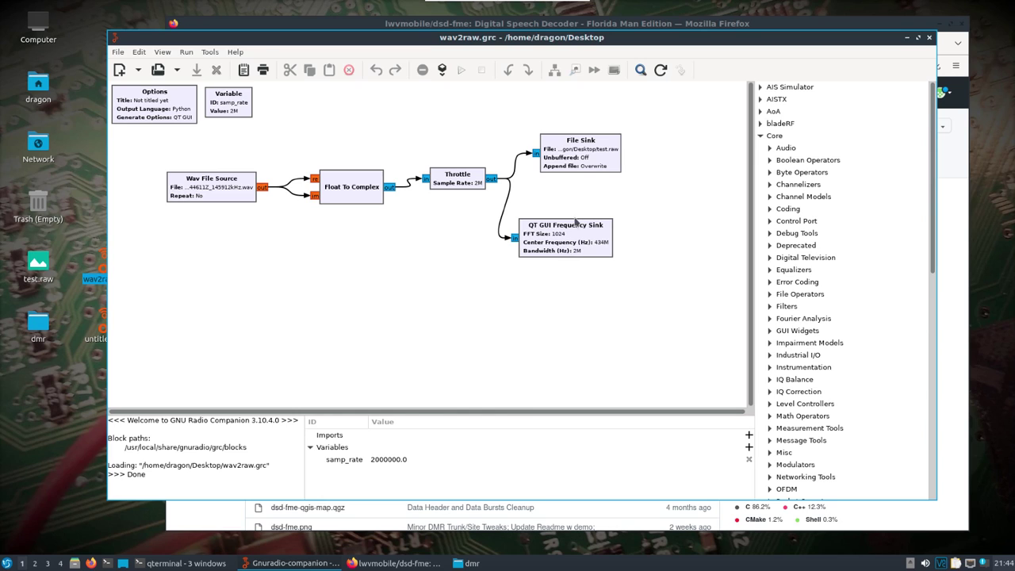
click(461, 70)
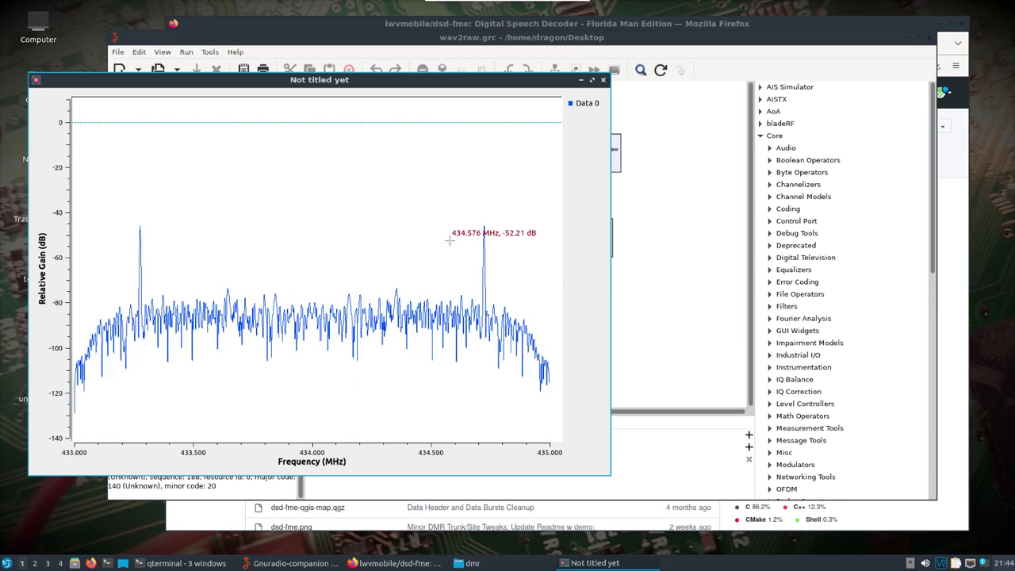
Reposition the 433–435 MHz spectrum plot, stop the flowgraph, and close GNU Radio Companion
drag(321, 80, 537, 81)
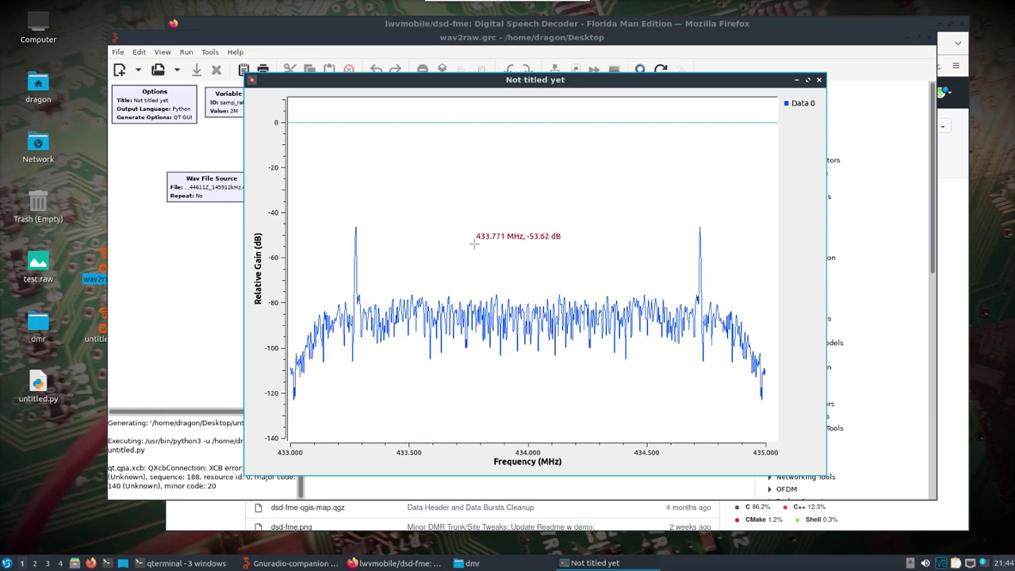
drag(476, 79, 455, 91)
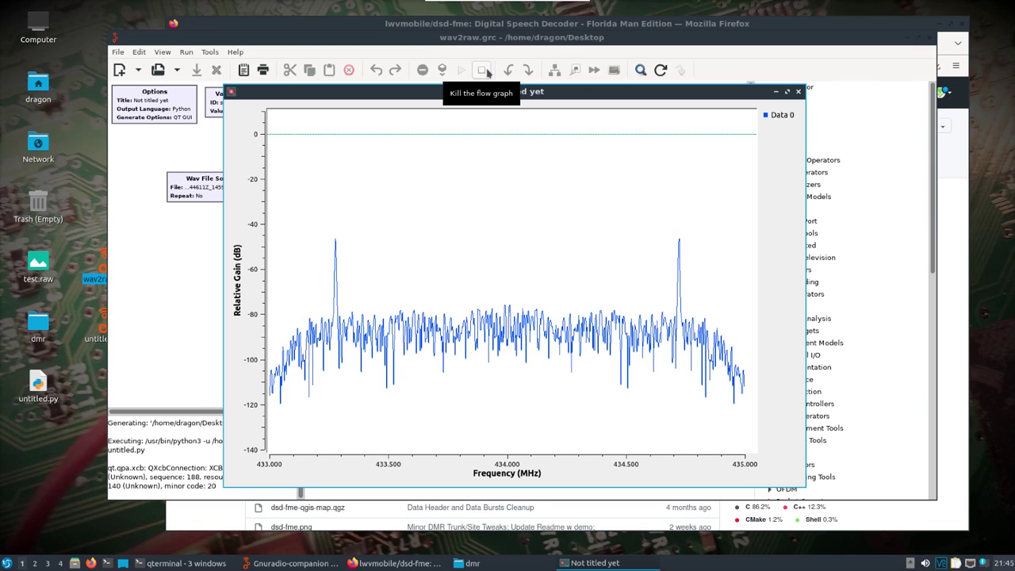
click(483, 71)
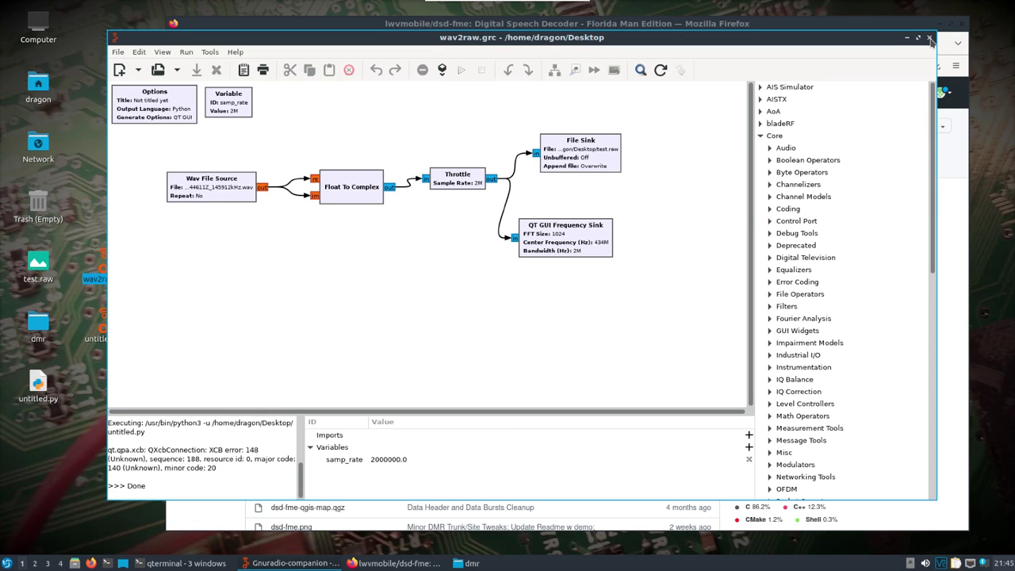
click(931, 40)
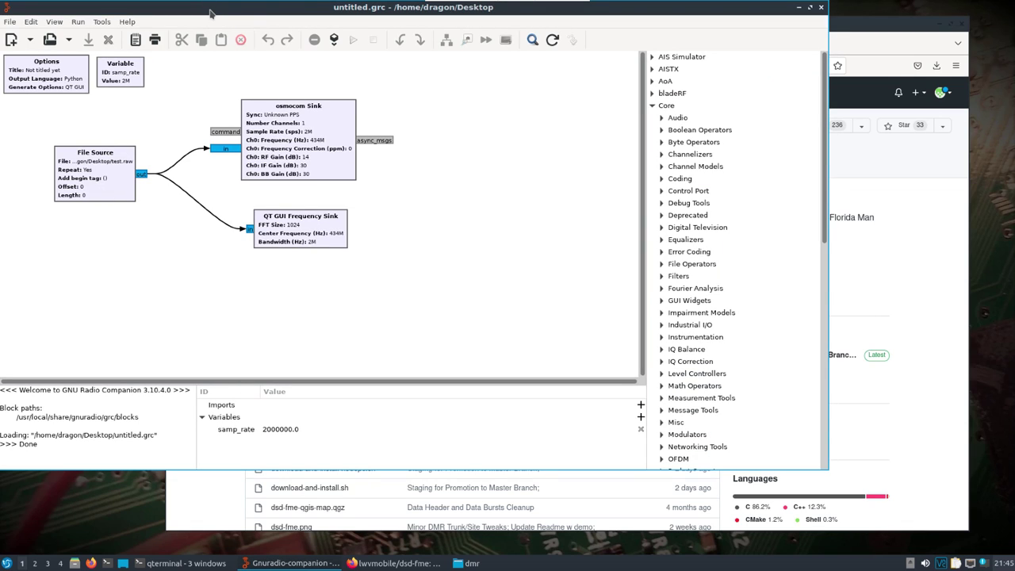
Move the untitled.grc window and review the test.raw File Source settings without changes
drag(210, 12, 349, 51)
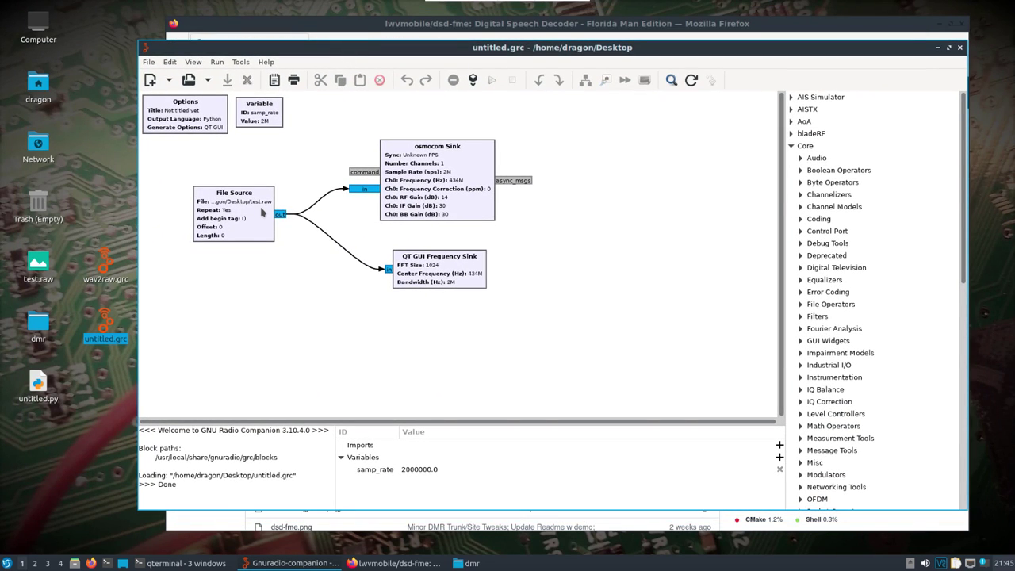
double_click(262, 210)
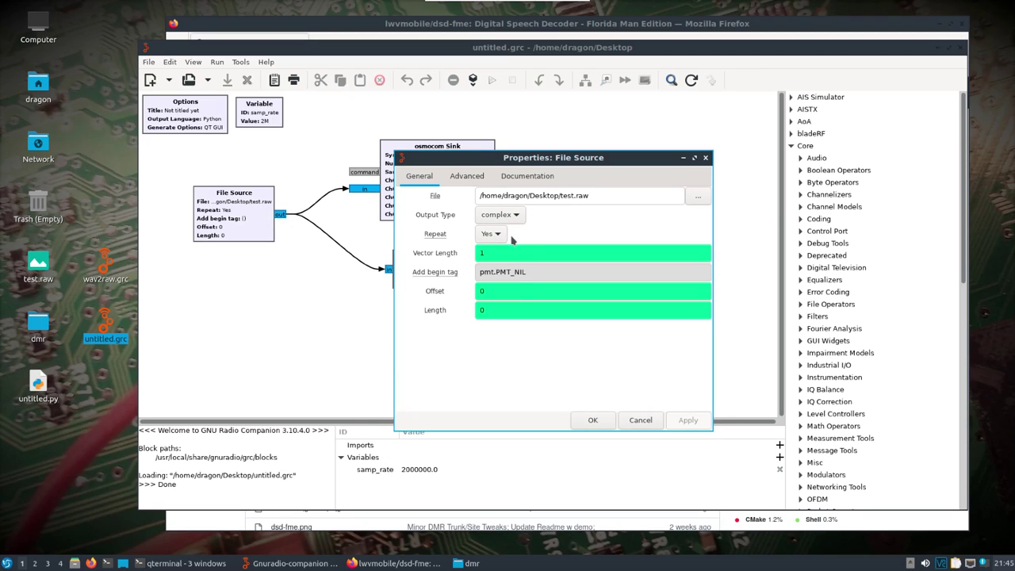
click(639, 422)
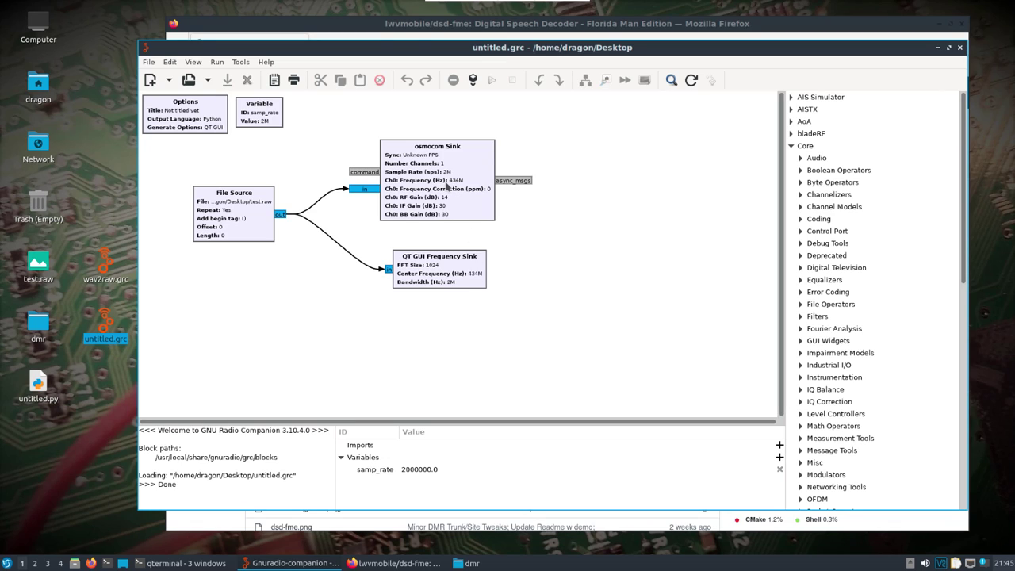
double_click(467, 181)
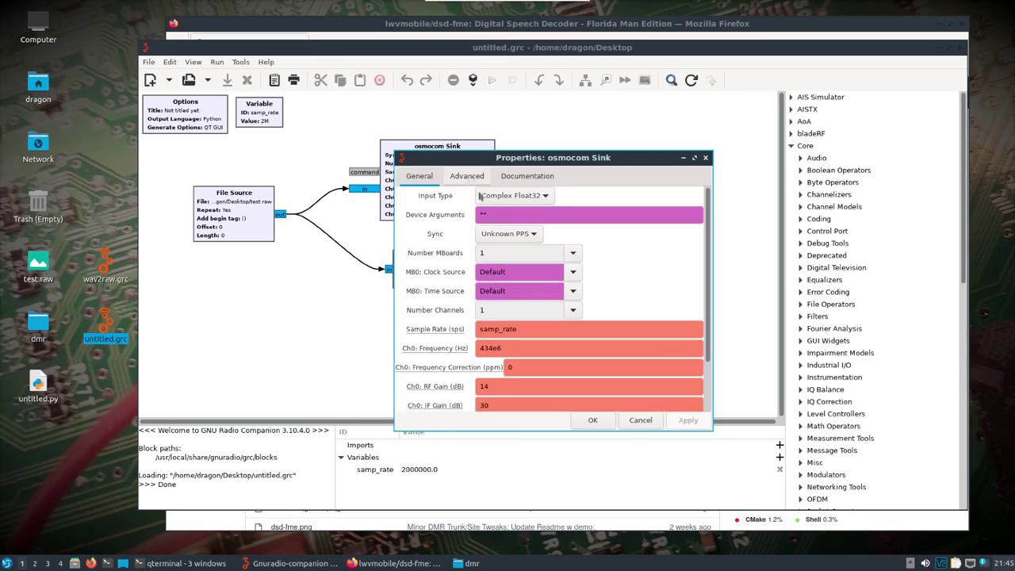
double_click(502, 217)
text(hackrf=0)
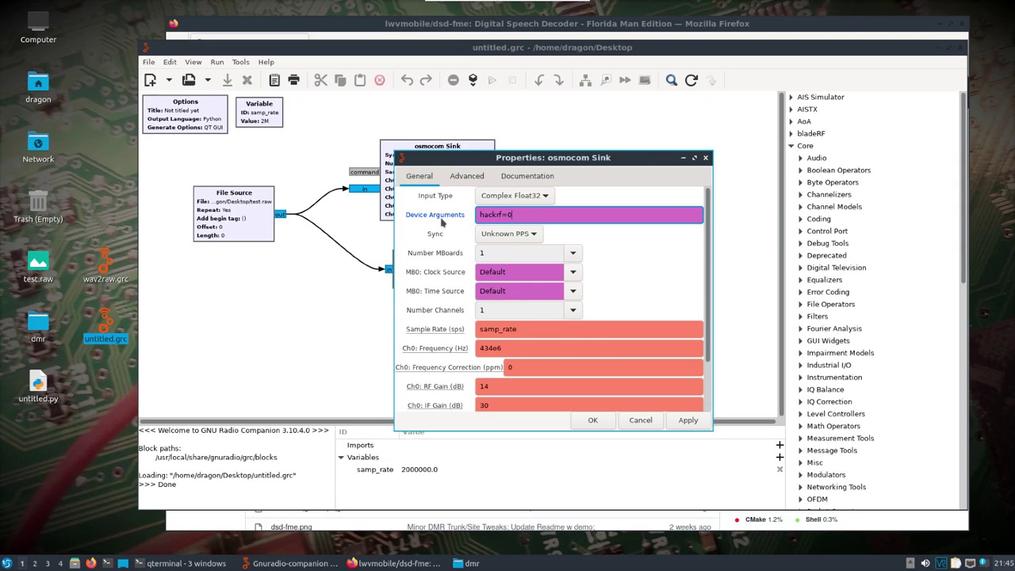
click(687, 420)
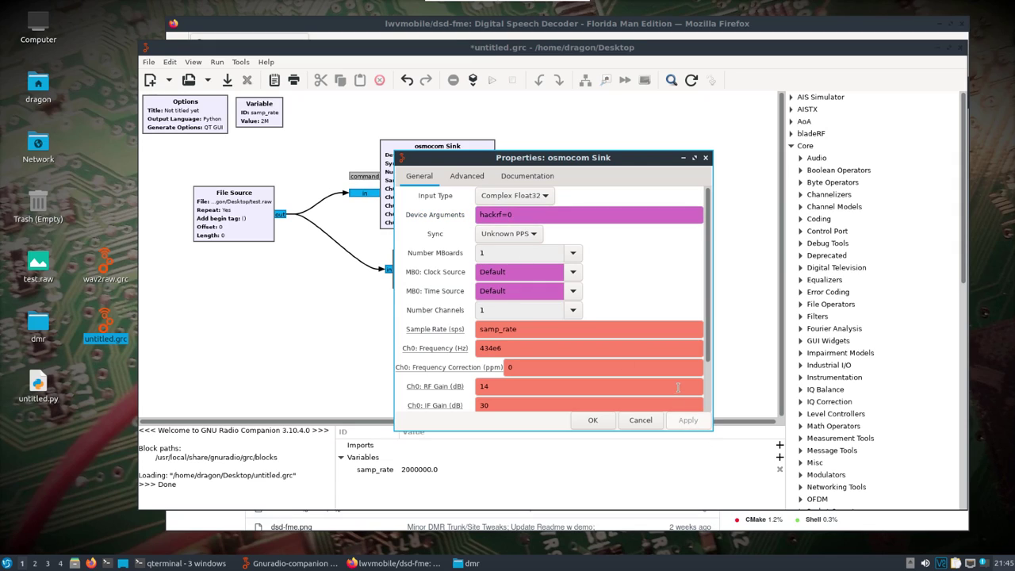
click(592, 420)
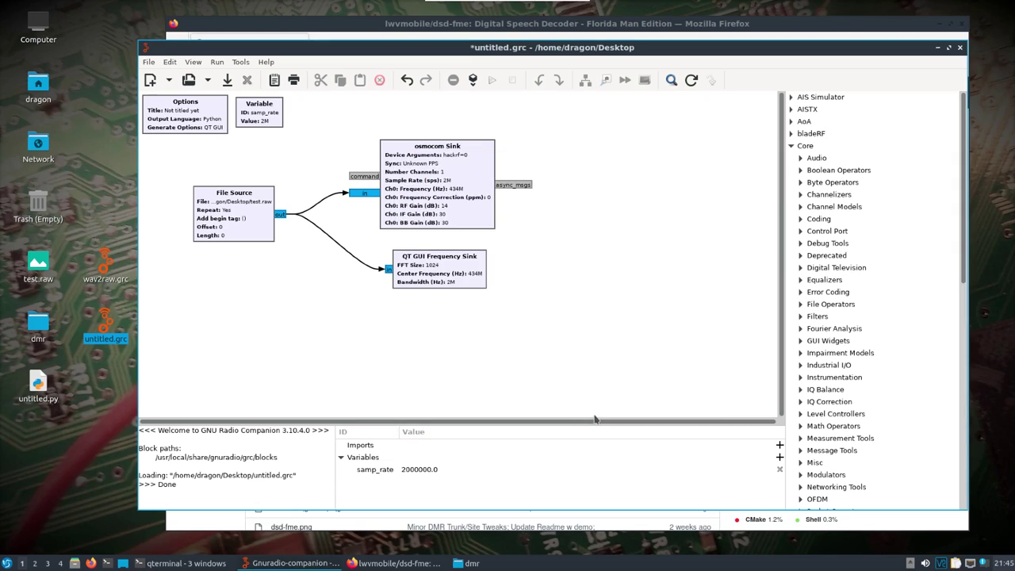
Check the samp_rate variable's properties unchanged, then open the launcher's ham radio programs
double_click(258, 121)
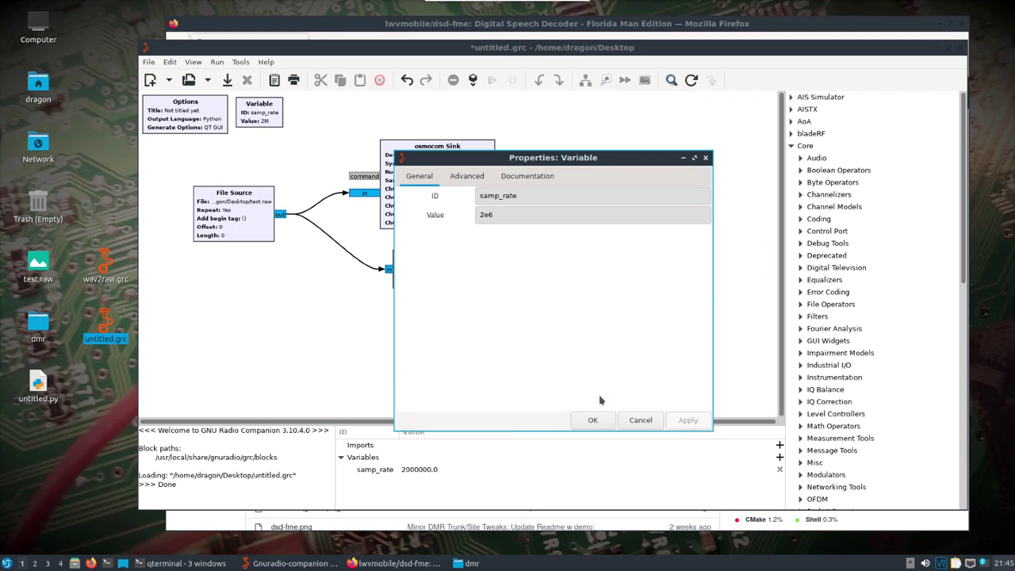
click(639, 422)
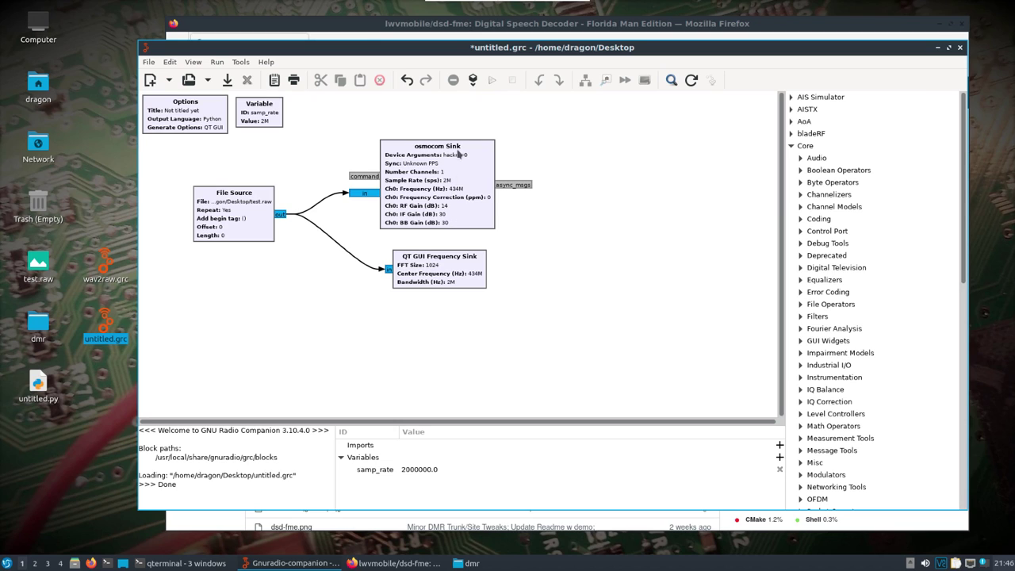
mouse_move(355, 49)
mouse_down()
mouse_move(373, 49)
mouse_move(348, 35)
mouse_up()
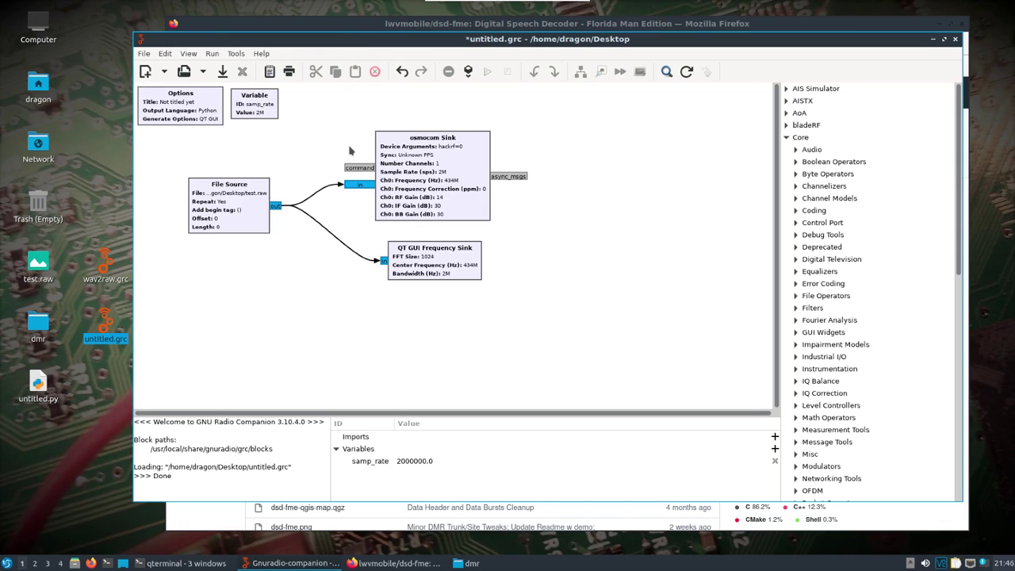
click(7, 563)
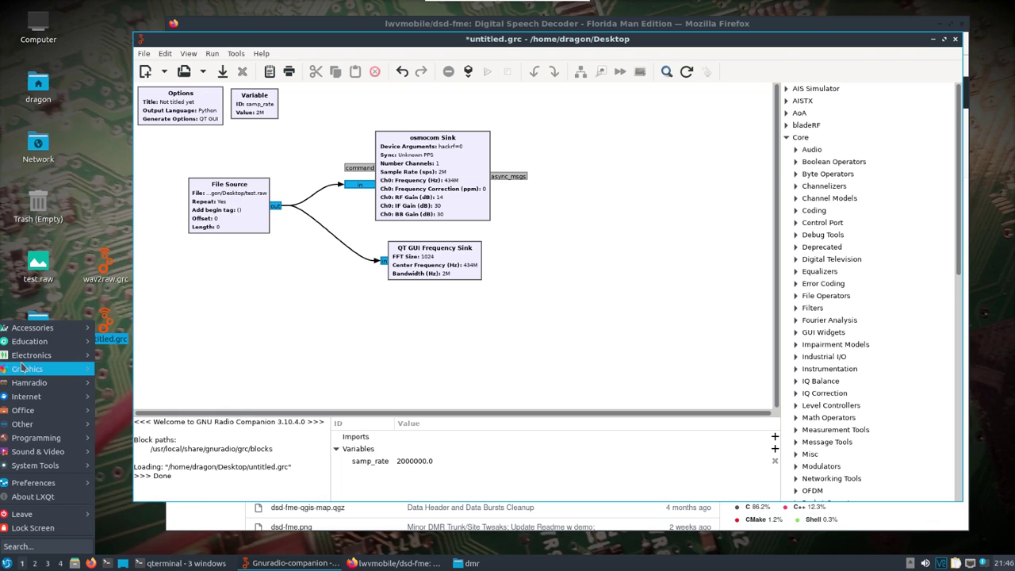
Launch SDR++ from the Hamradio menu and enlarge its window
mouse_move(24, 383)
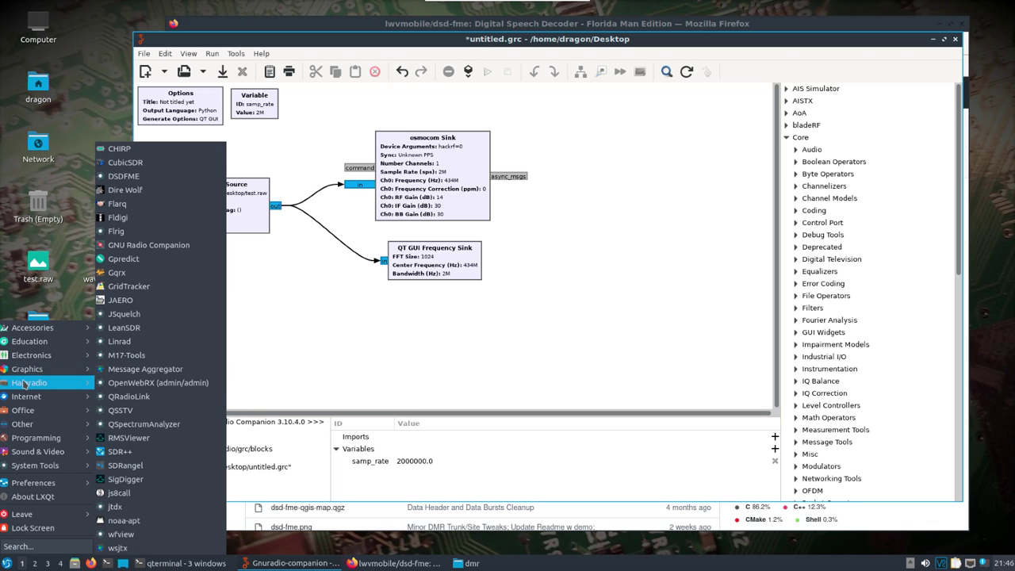
click(119, 451)
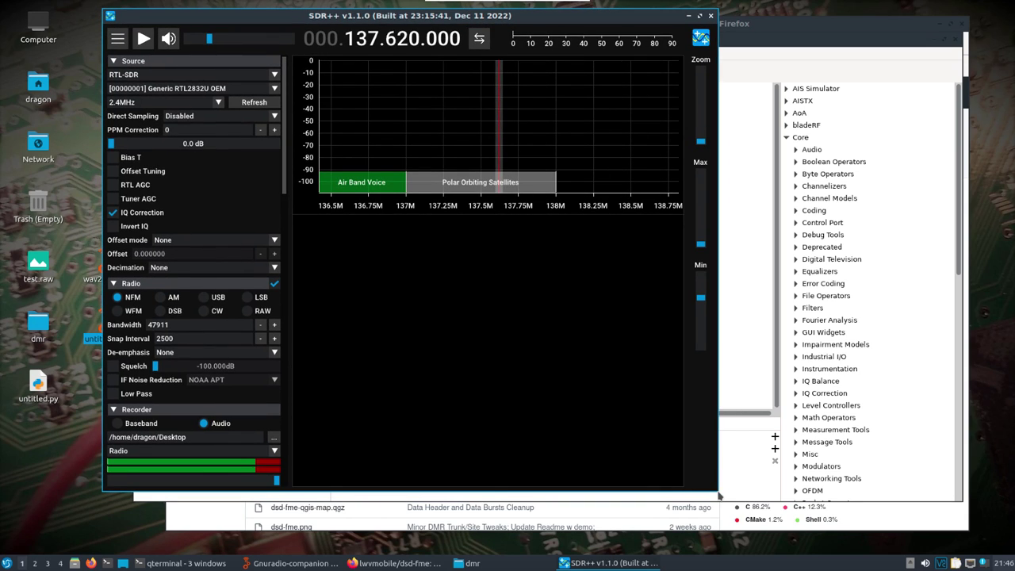
drag(718, 495, 950, 543)
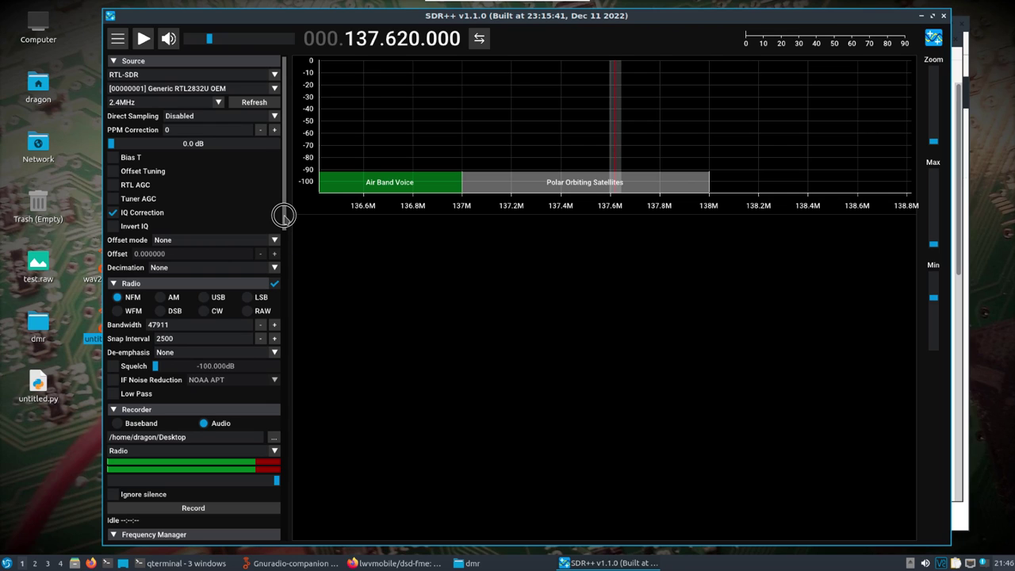
Switch Radio's sink from Audio to Network on 0.0.0.0 port 7355 over TCP
drag(283, 215, 264, 503)
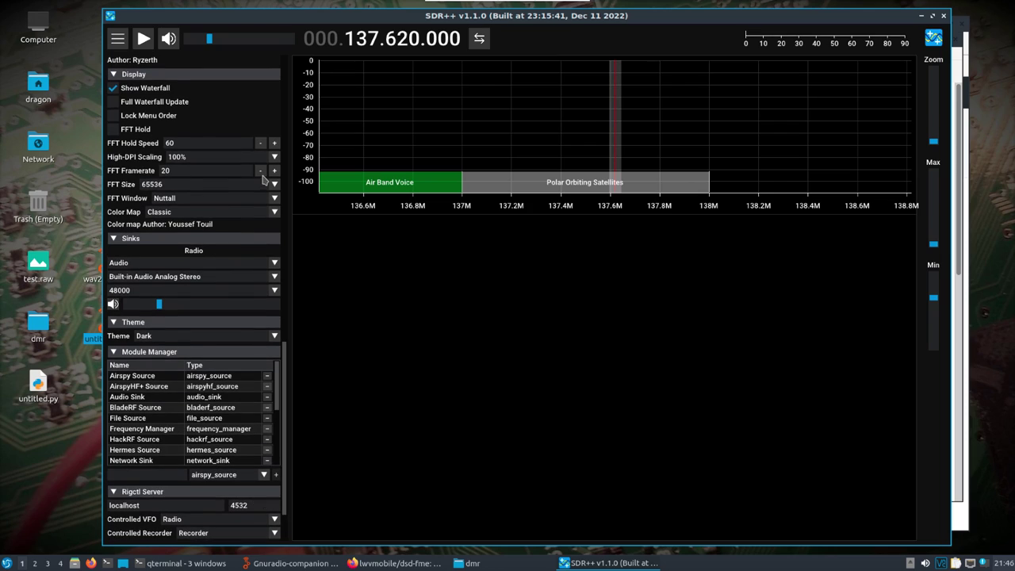
click(274, 264)
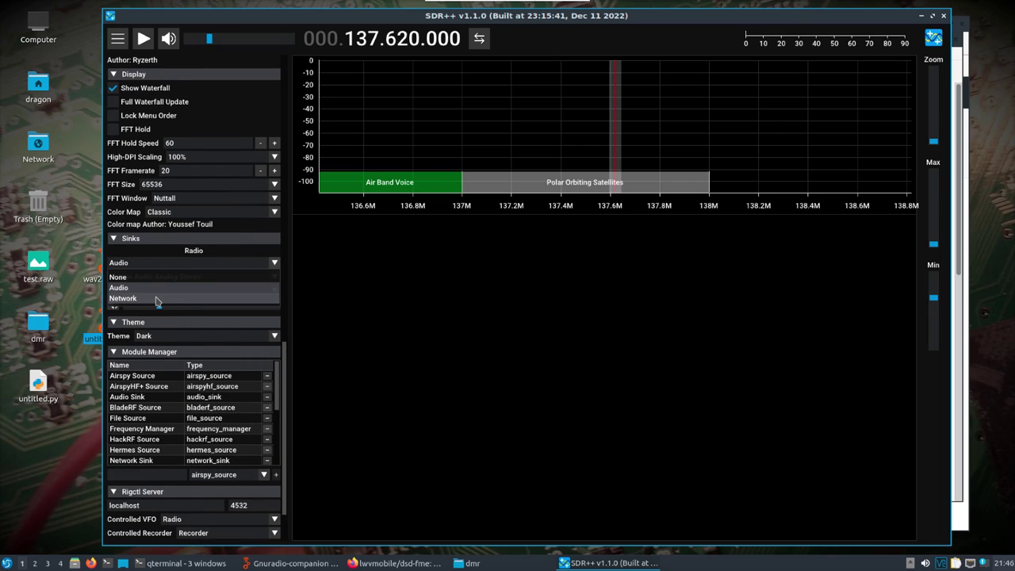
click(156, 300)
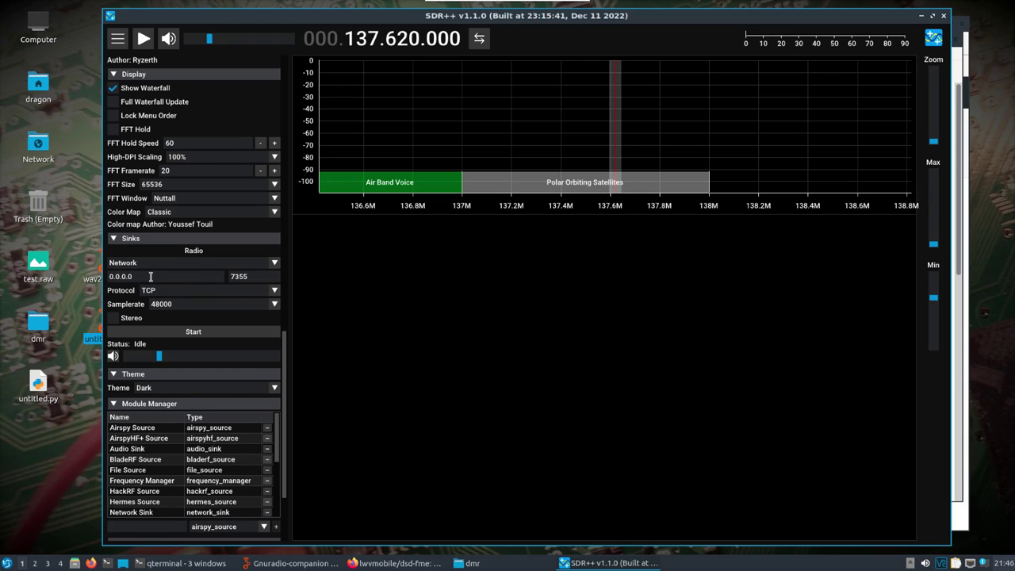
drag(141, 274, 94, 277)
drag(303, 16, 226, 18)
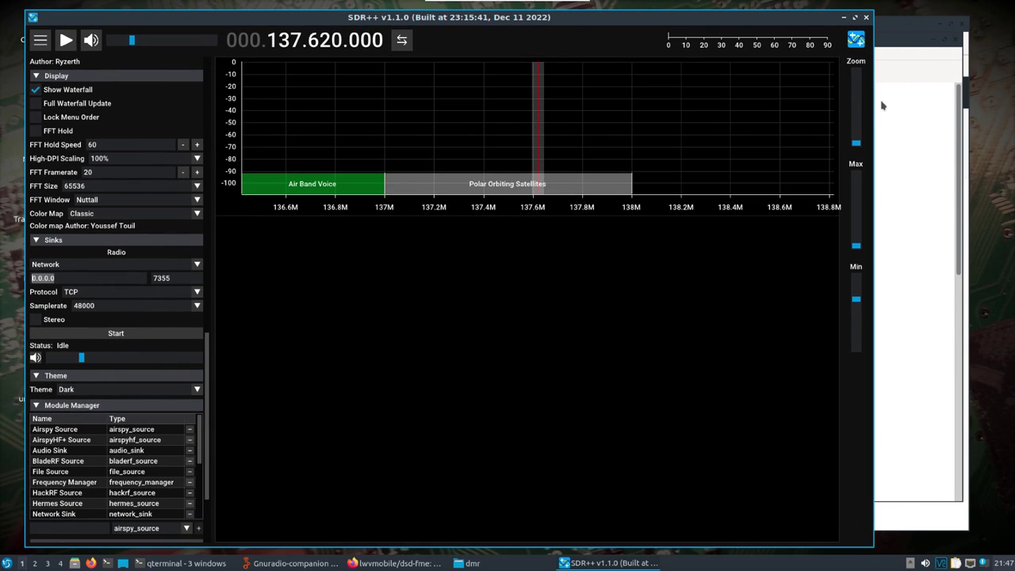
click(888, 43)
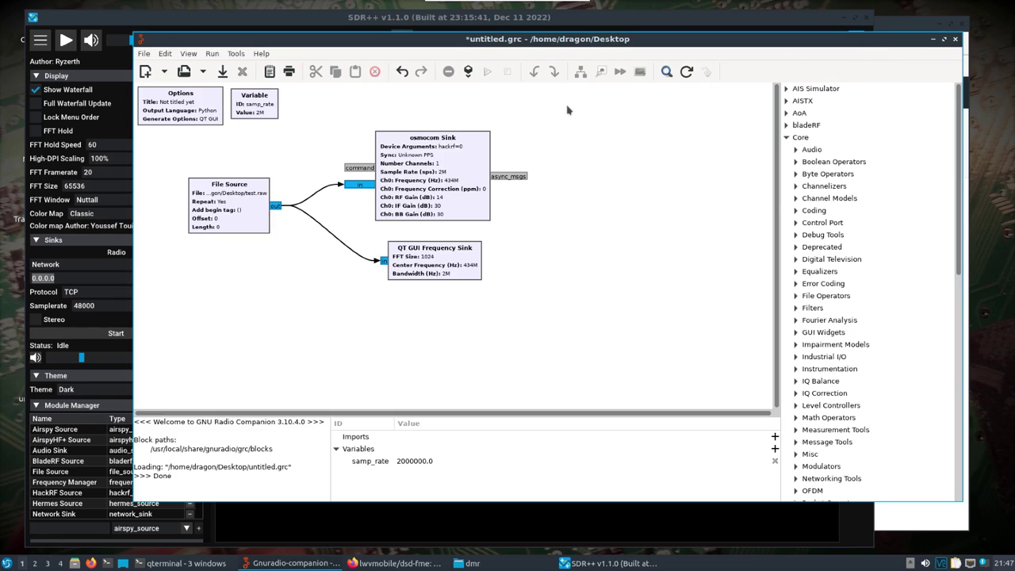
Tune SDR++ down from 437.620 MHz to 435.227 MHz in the 70cm ham band
click(346, 27)
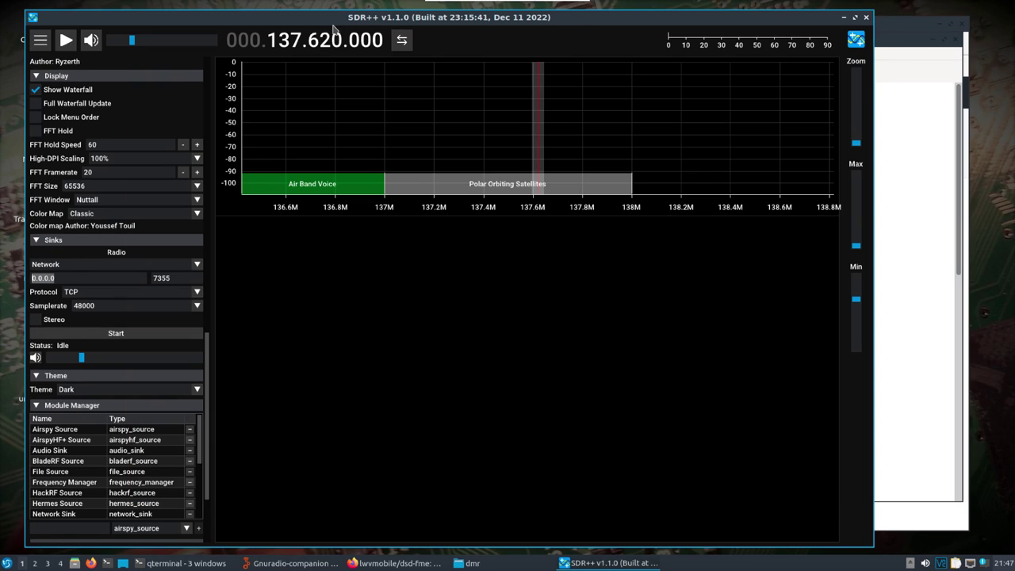
scroll(272, 41, up, 6)
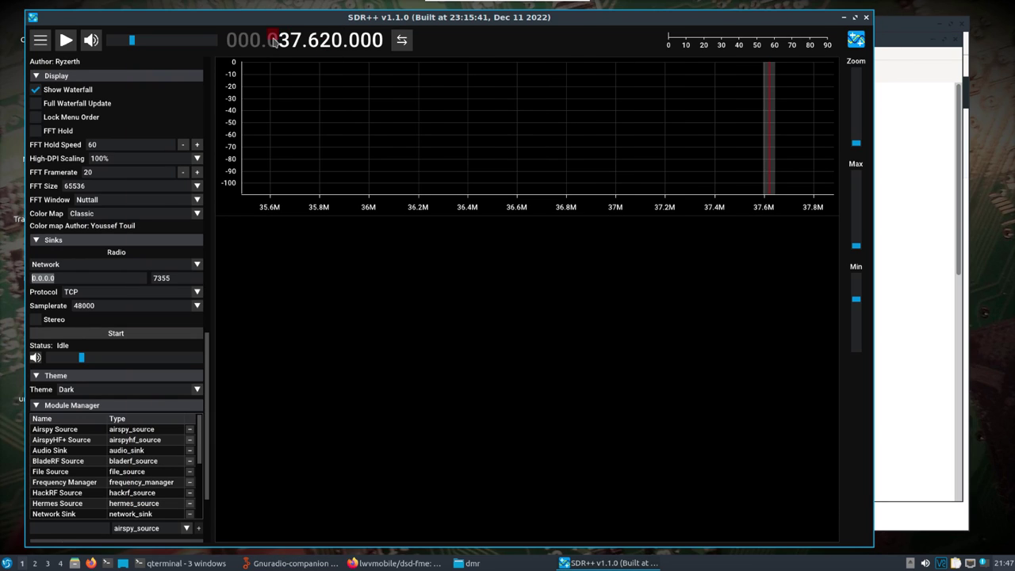
scroll(272, 41, down, 1)
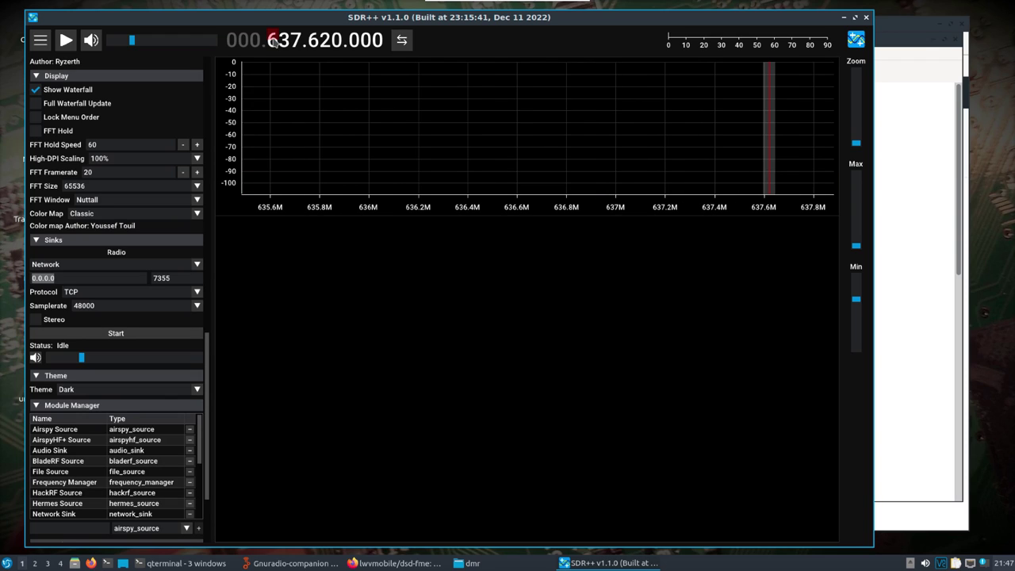
scroll(272, 41, up, 2)
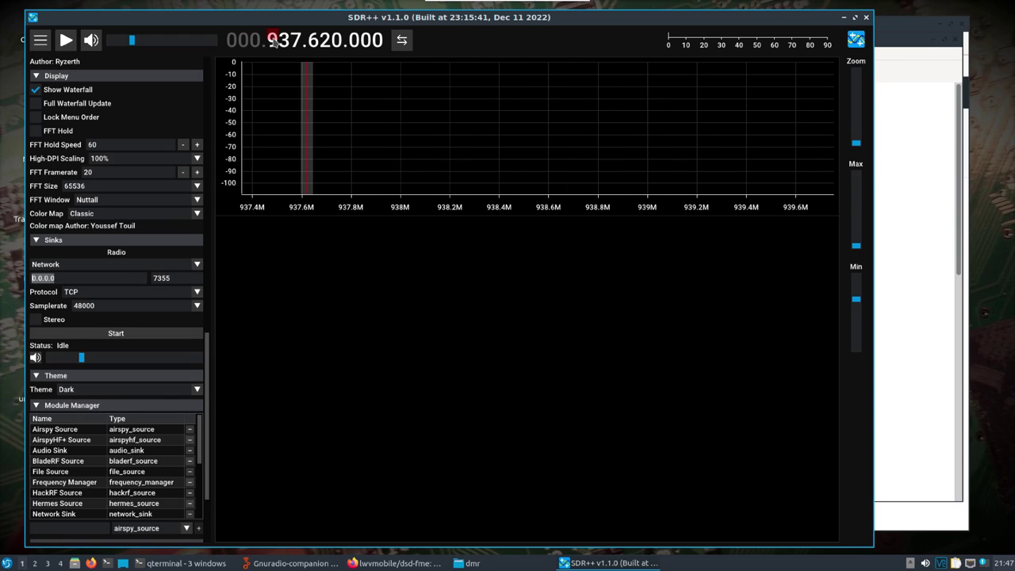
scroll(272, 41, down, 5)
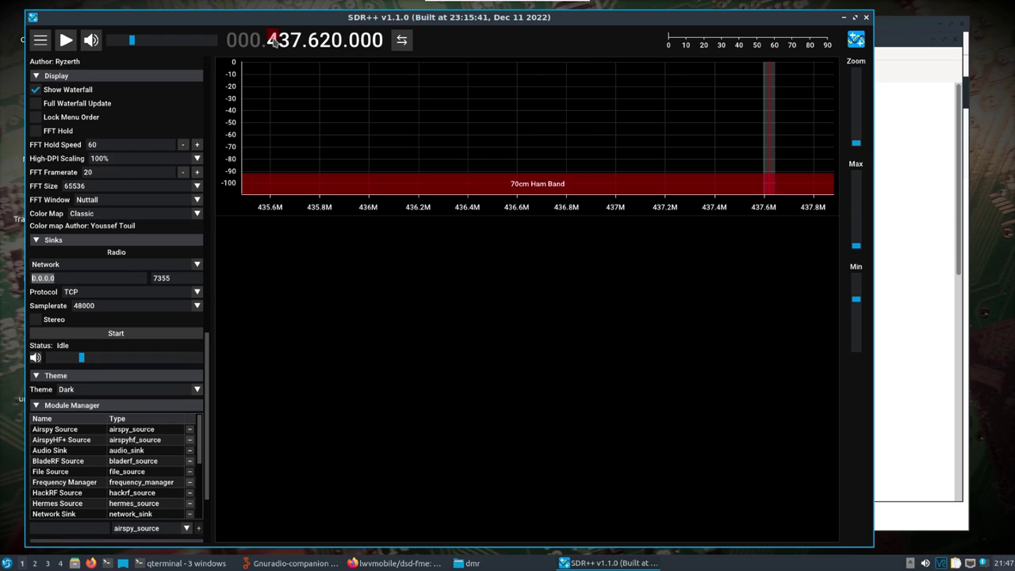
click(295, 45)
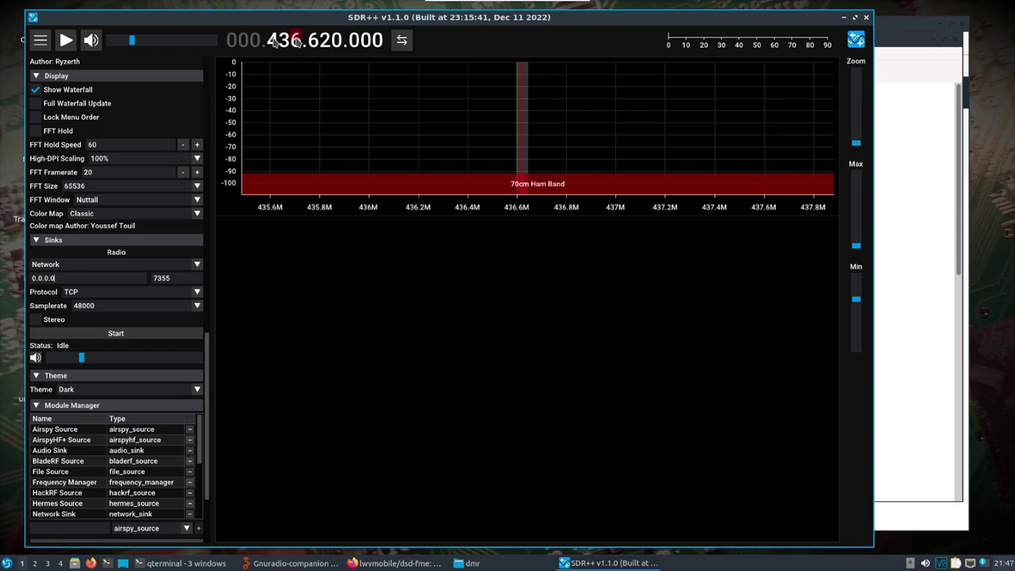
click(295, 44)
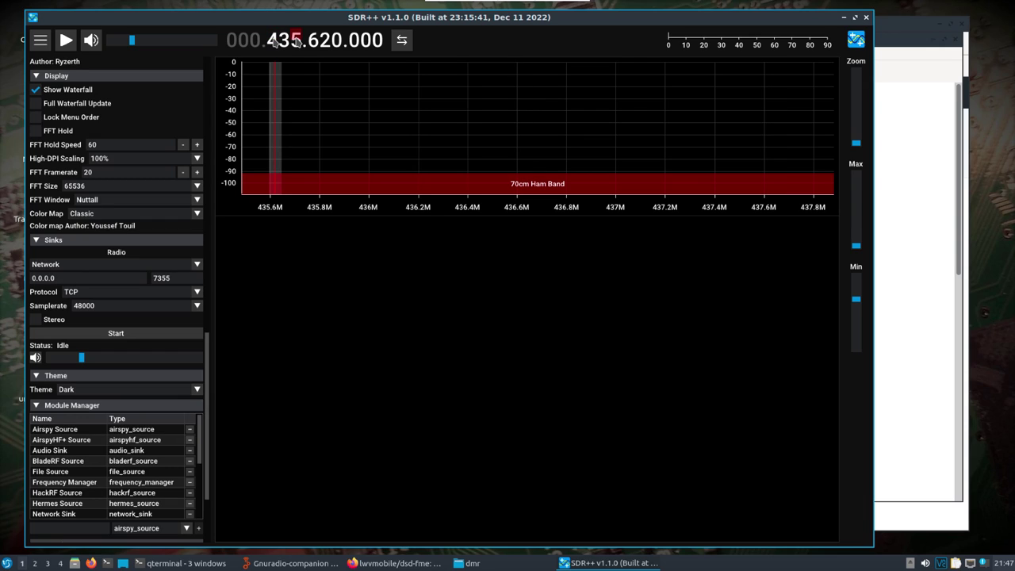
click(315, 45)
click(315, 45)
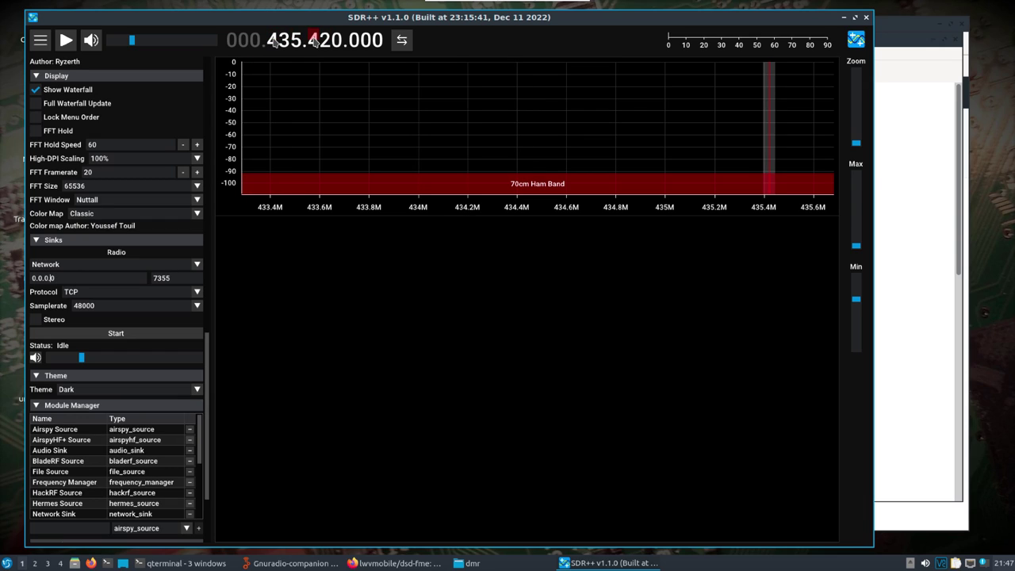
click(315, 45)
click(315, 45)
scroll(337, 41, up, 3)
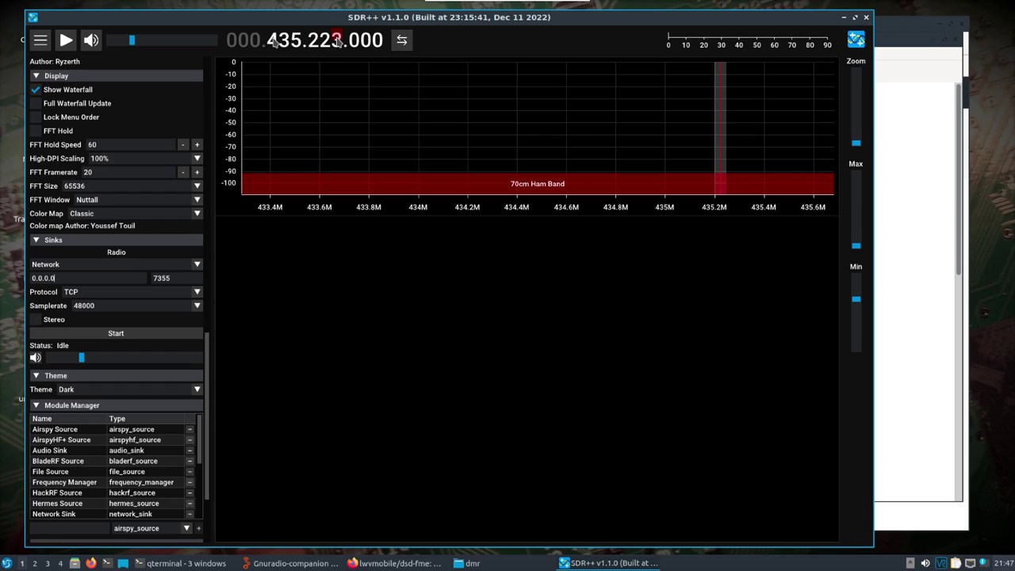
scroll(337, 41, up, 3)
Centre the spectrum on the tuned frequency and widen its levels to about -25 / -120 dB
click(401, 41)
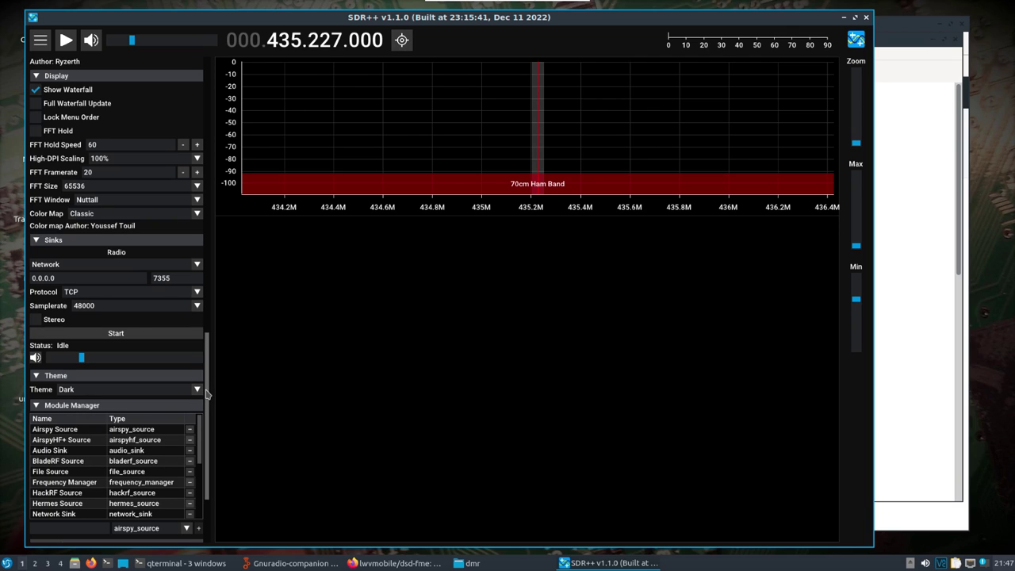
drag(206, 395, 212, 120)
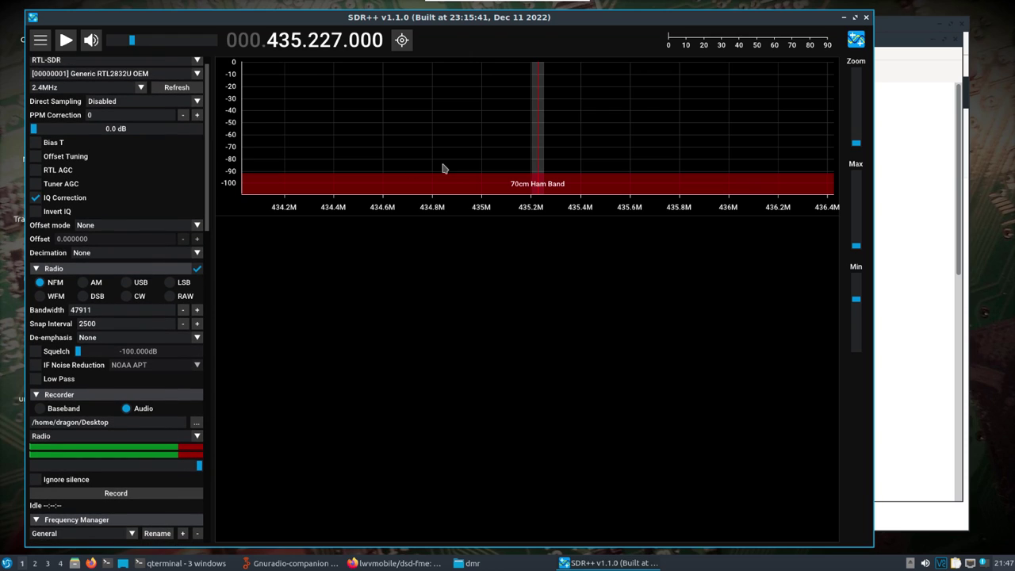
drag(857, 245, 856, 236)
mouse_move(856, 301)
mouse_down()
mouse_move(855, 277)
mouse_move(856, 294)
mouse_up()
click(925, 185)
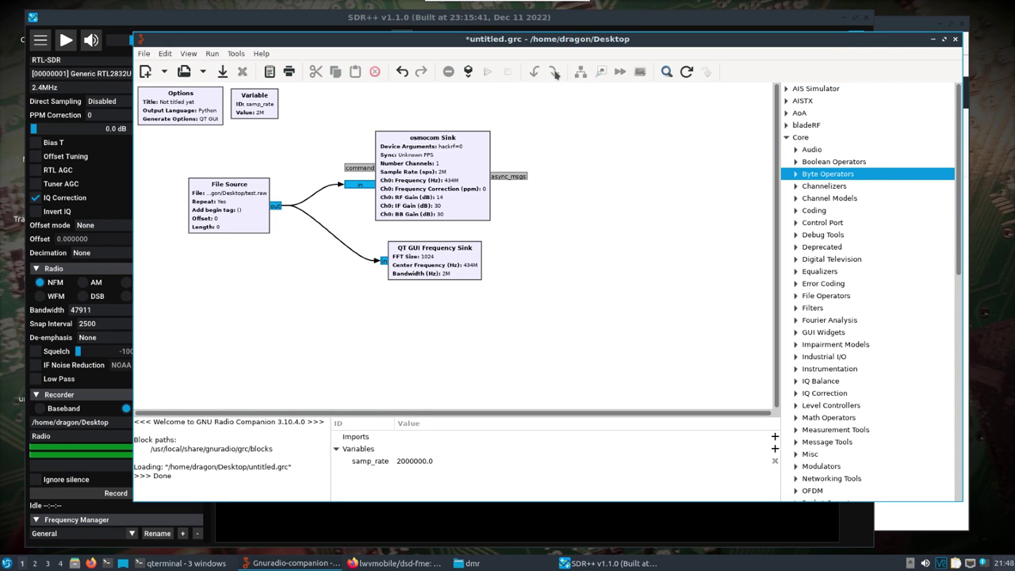
Run the flowgraph, then start SDR++ receiving with higher audio volume and RF gain
click(486, 73)
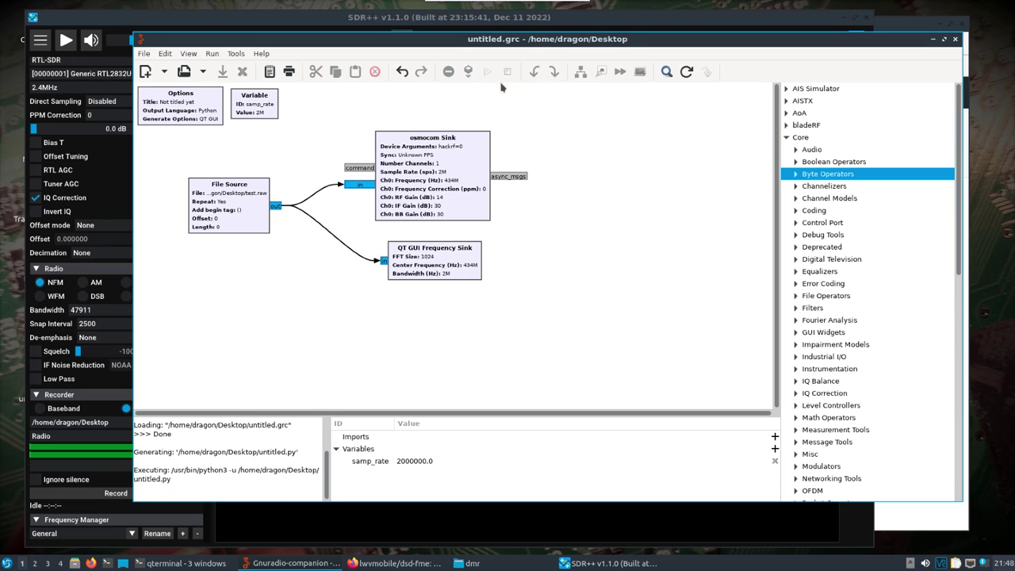
click(303, 19)
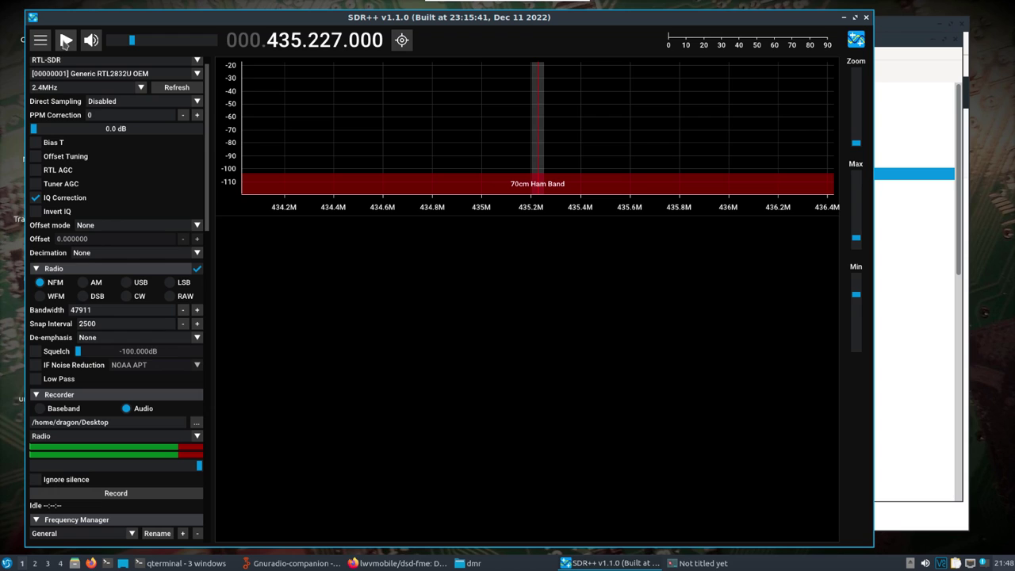
click(66, 40)
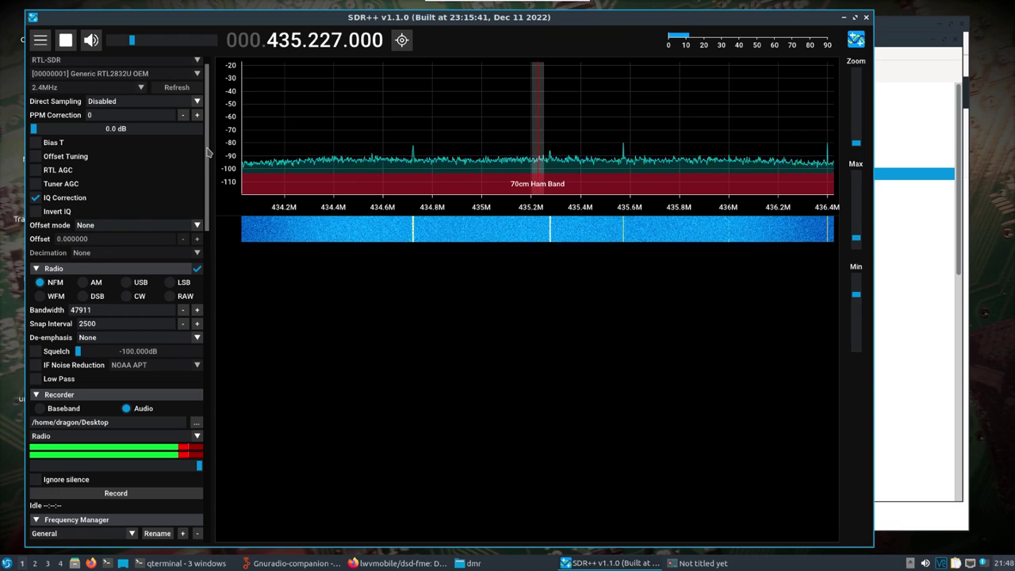
drag(132, 41, 152, 41)
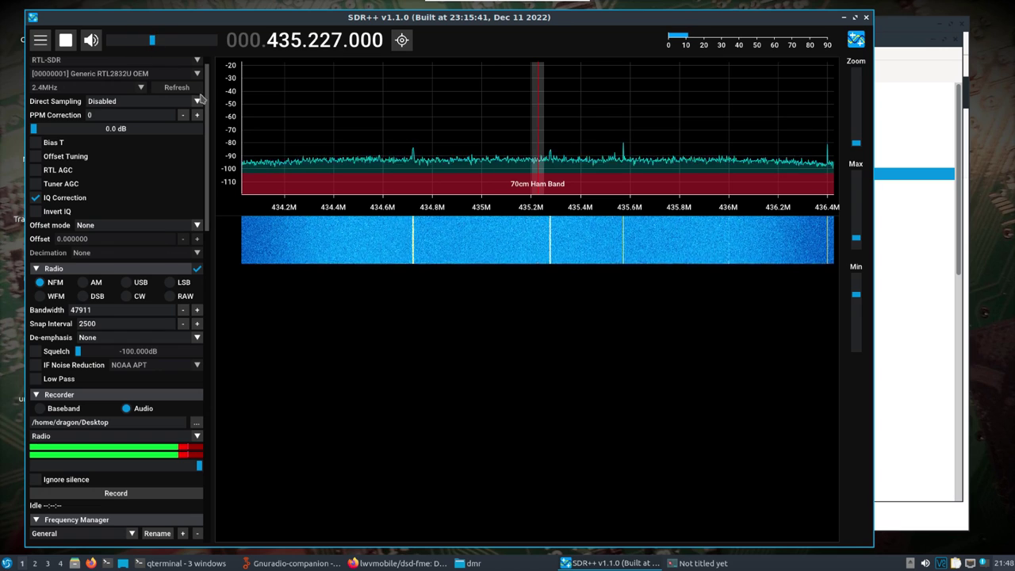
drag(205, 98, 206, 352)
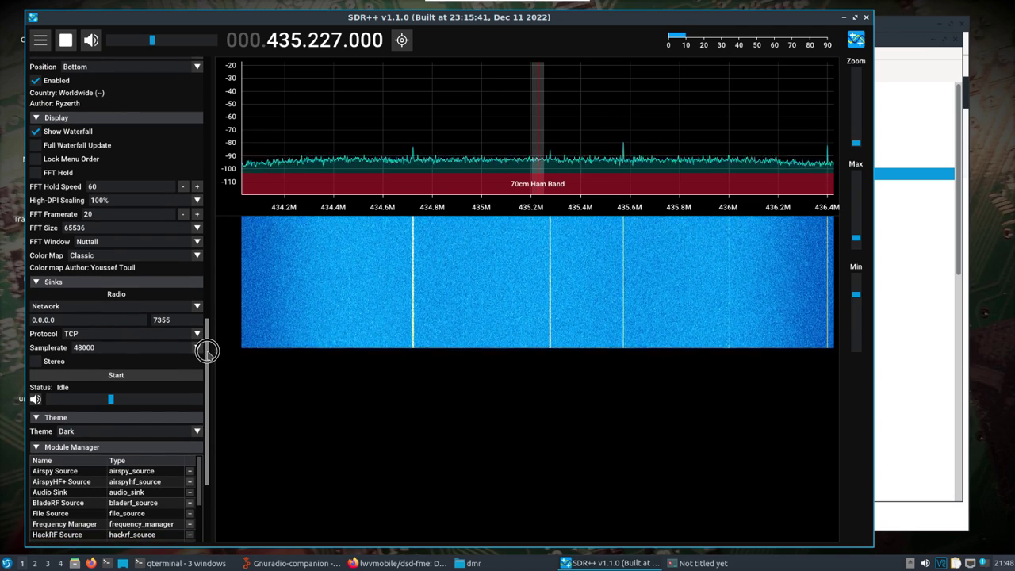
drag(204, 344, 197, 78)
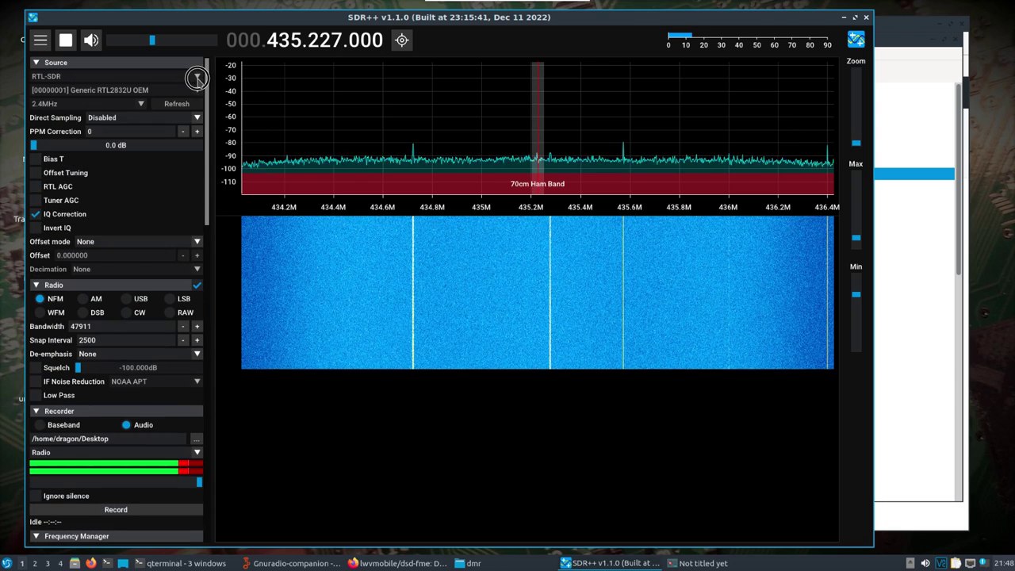
drag(33, 145, 75, 145)
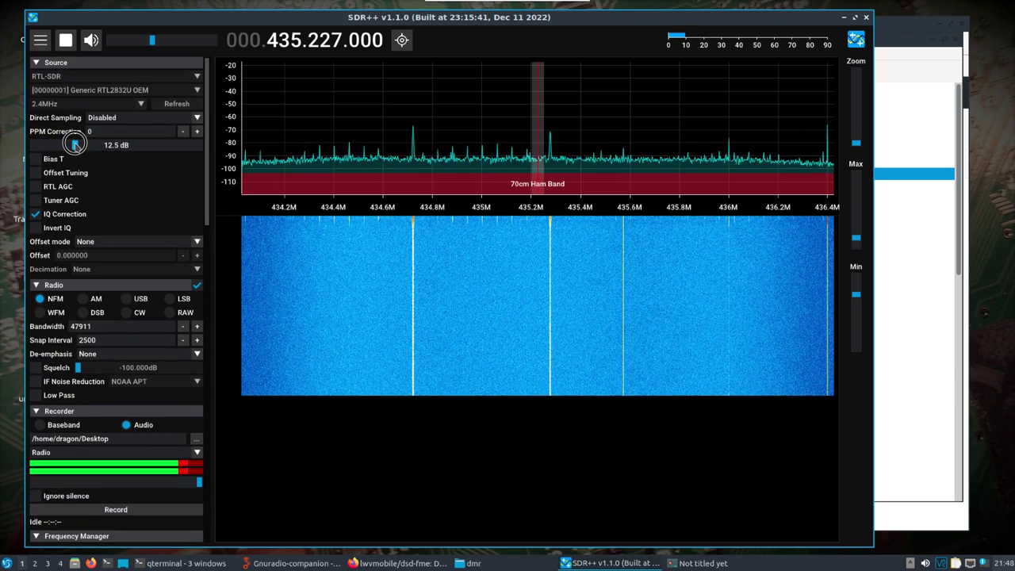
Run the GRC flowgraph again with SDR++ in front, and launch a new terminal
click(914, 96)
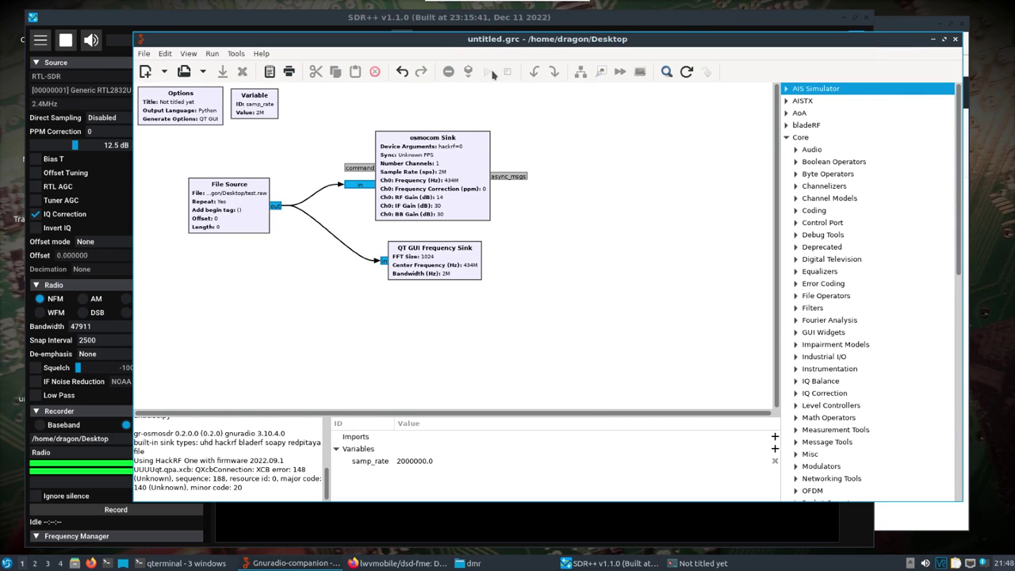
click(512, 19)
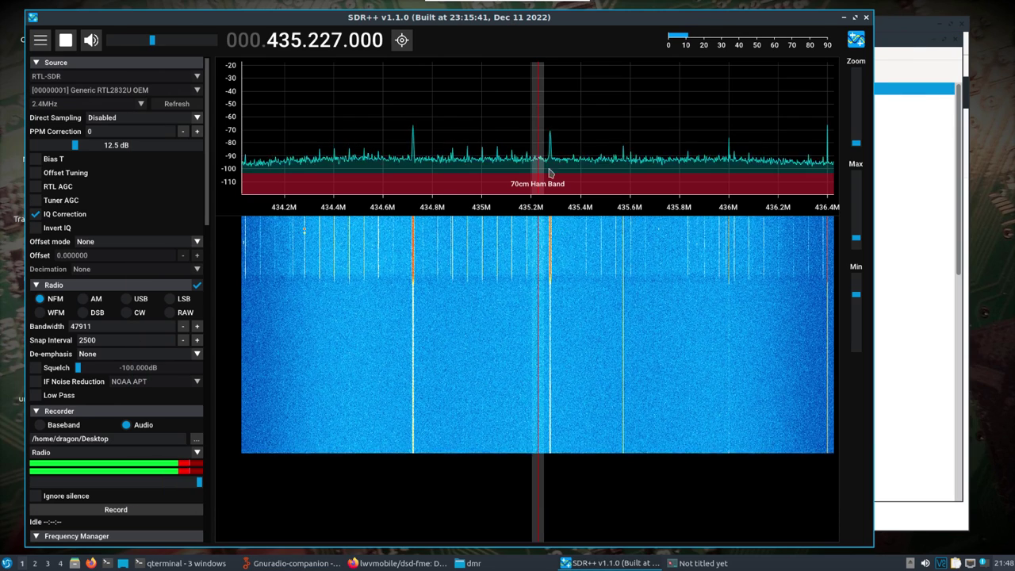
click(918, 159)
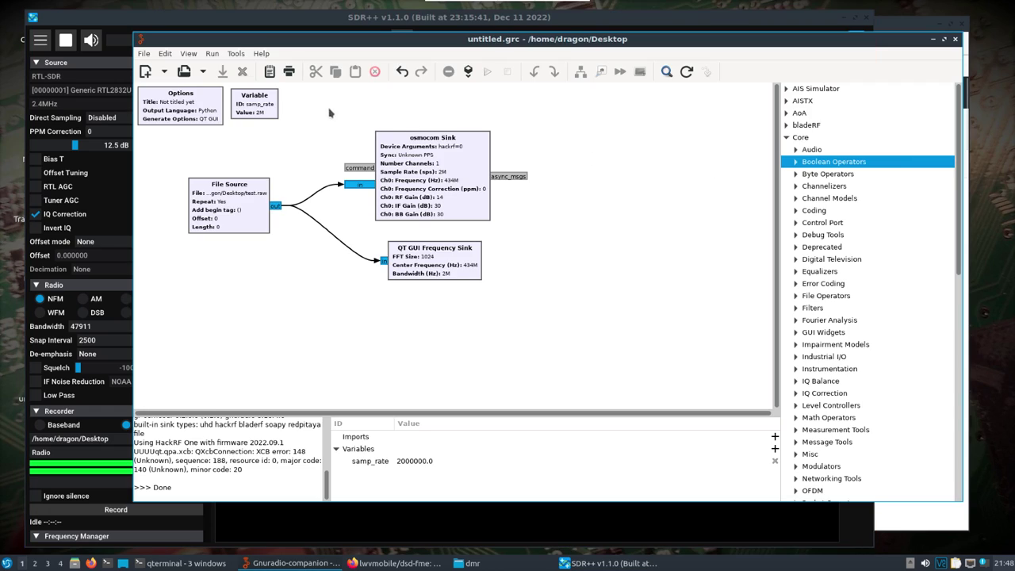
click(487, 71)
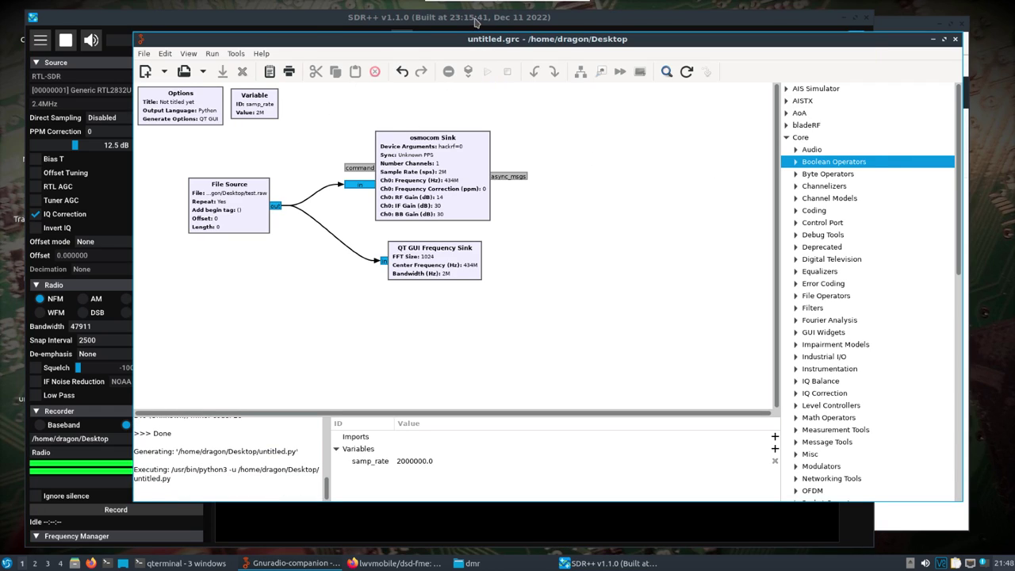
click(476, 23)
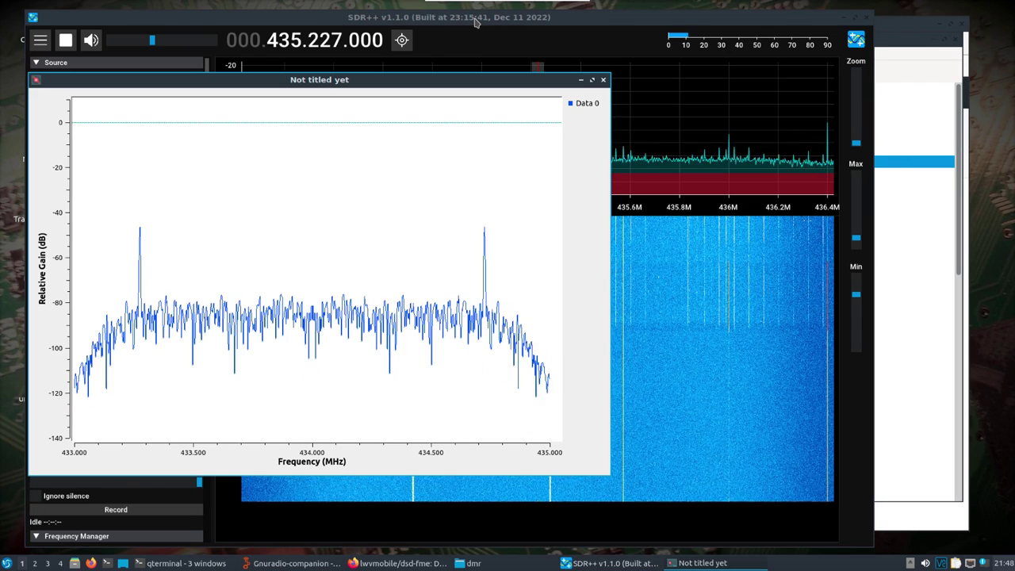
click(624, 19)
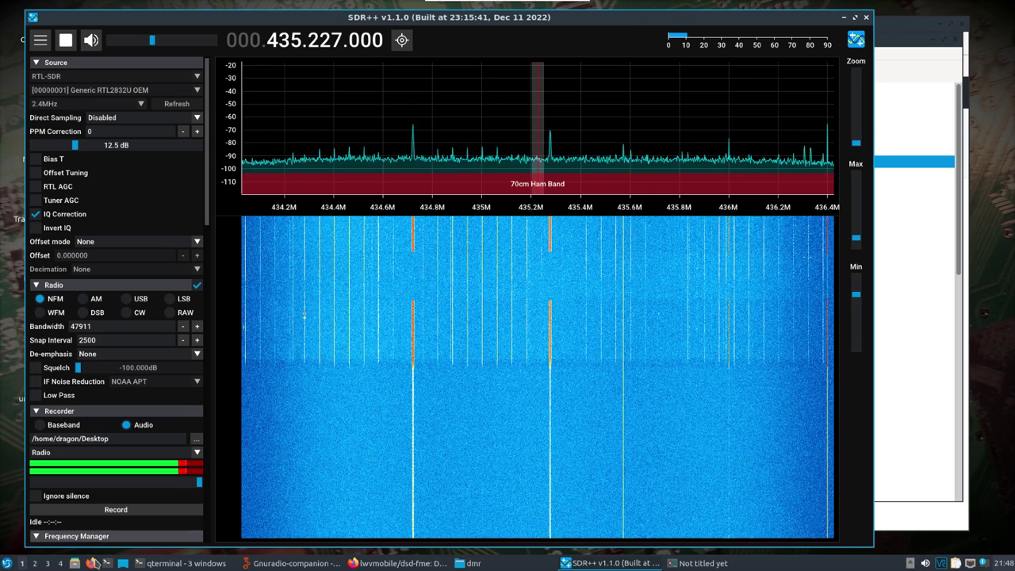
click(107, 563)
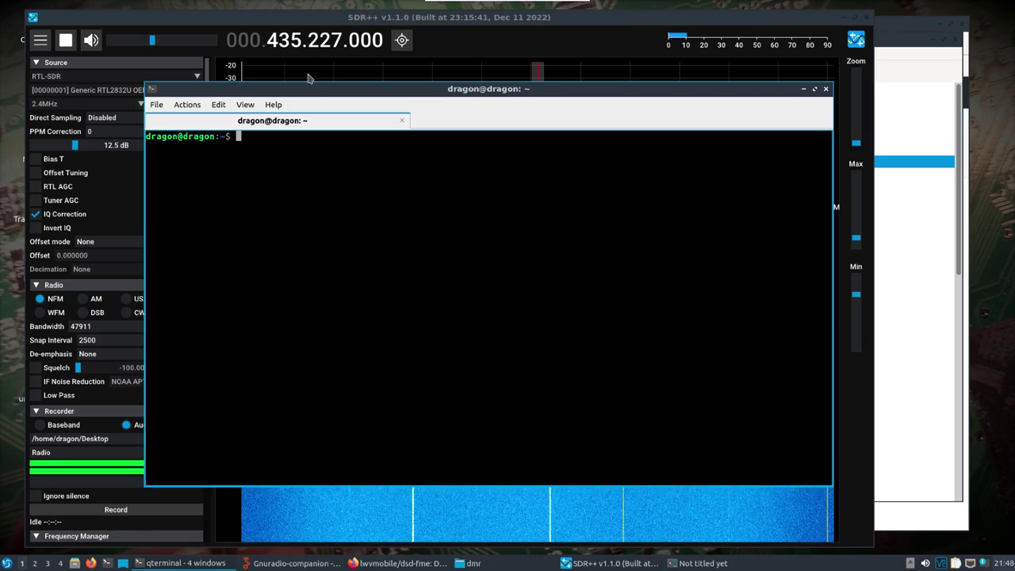
Narrow SDR++ to the left side and fit the terminal into the right side beside it
drag(314, 89, 447, 177)
click(448, 20)
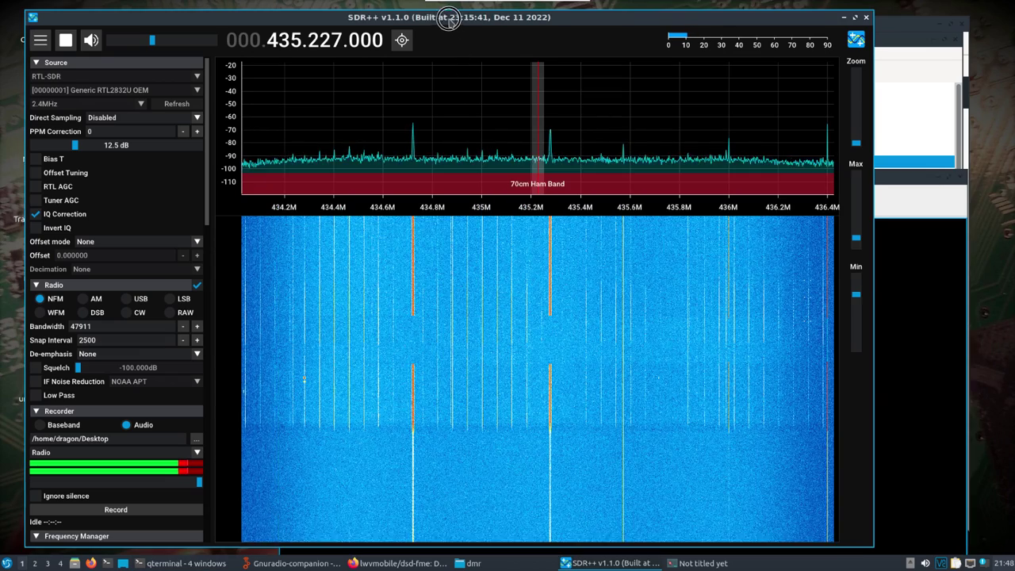
drag(448, 20, 427, 13)
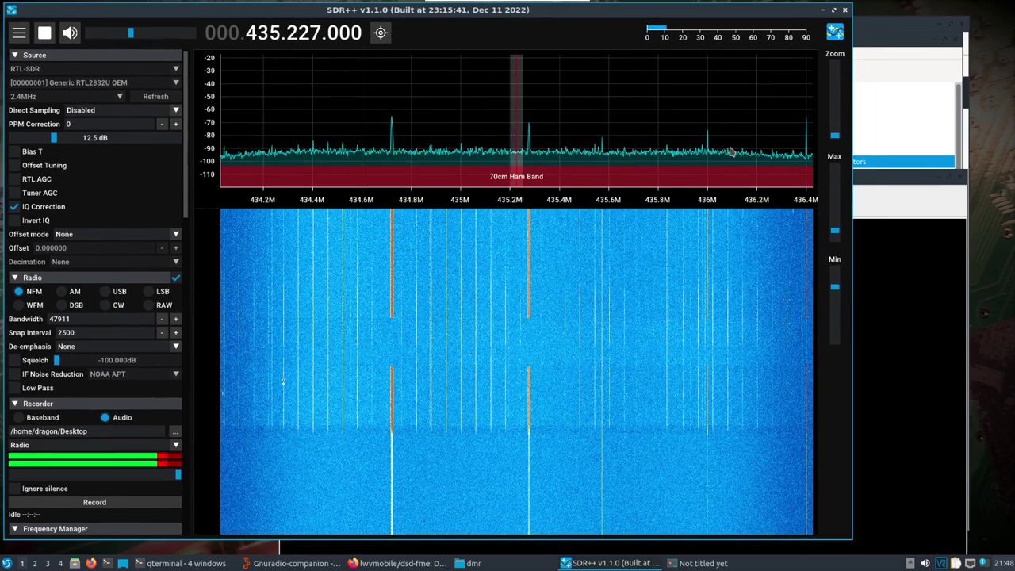
click(854, 175)
drag(849, 158, 691, 162)
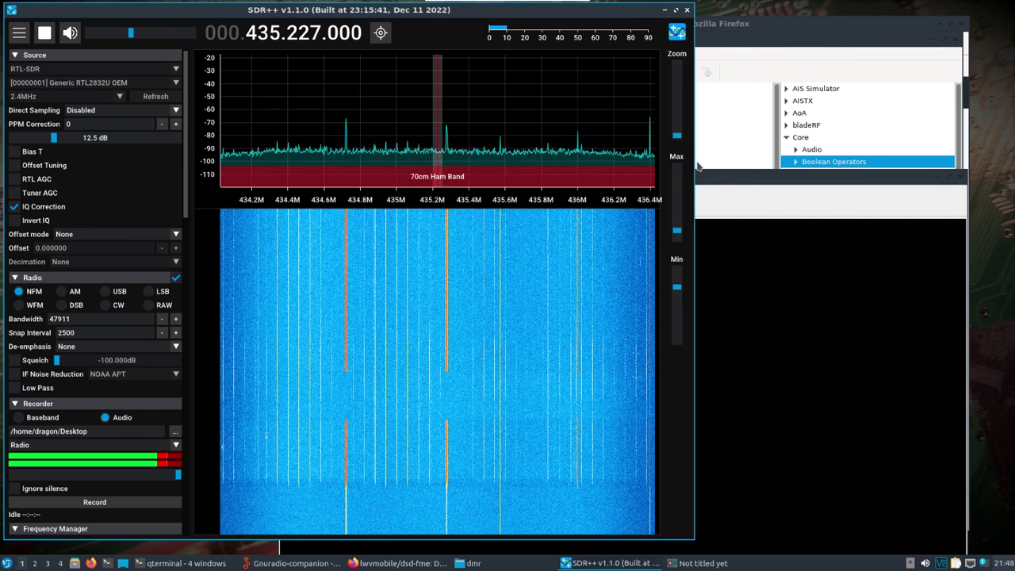
drag(646, 158, 603, 138)
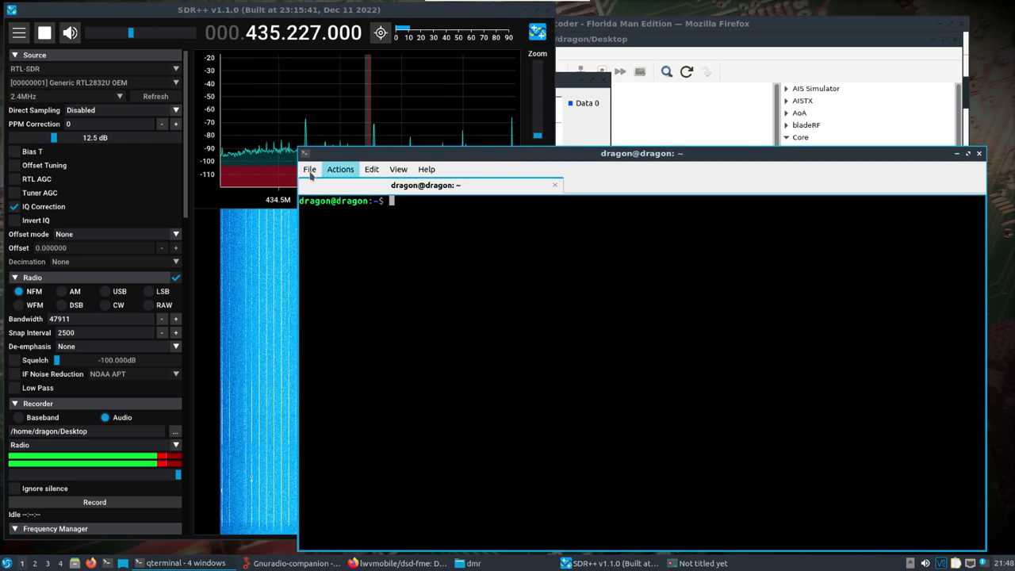
drag(301, 153, 593, 143)
drag(501, 126, 555, 122)
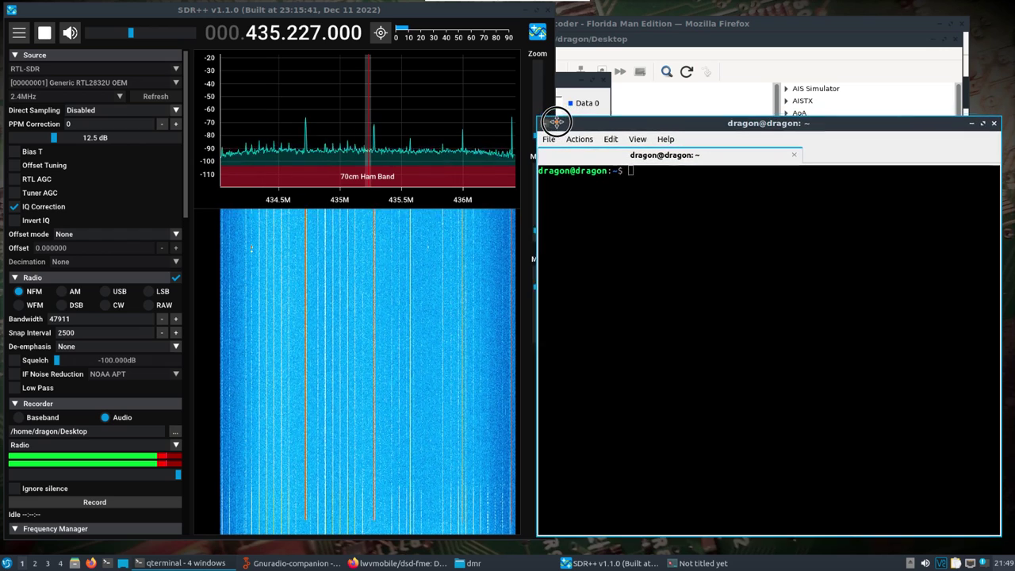
Run 'dsd-fme -h' and copy its example command 'dsd-fme -N 2> log.ans'
text(dsd-fme )
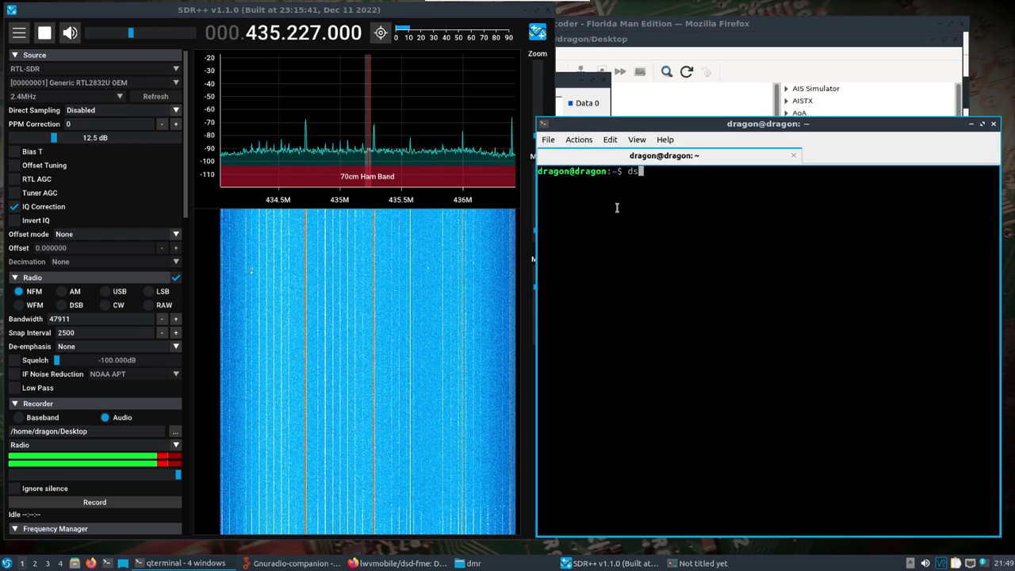
text(-h)
key(Return)
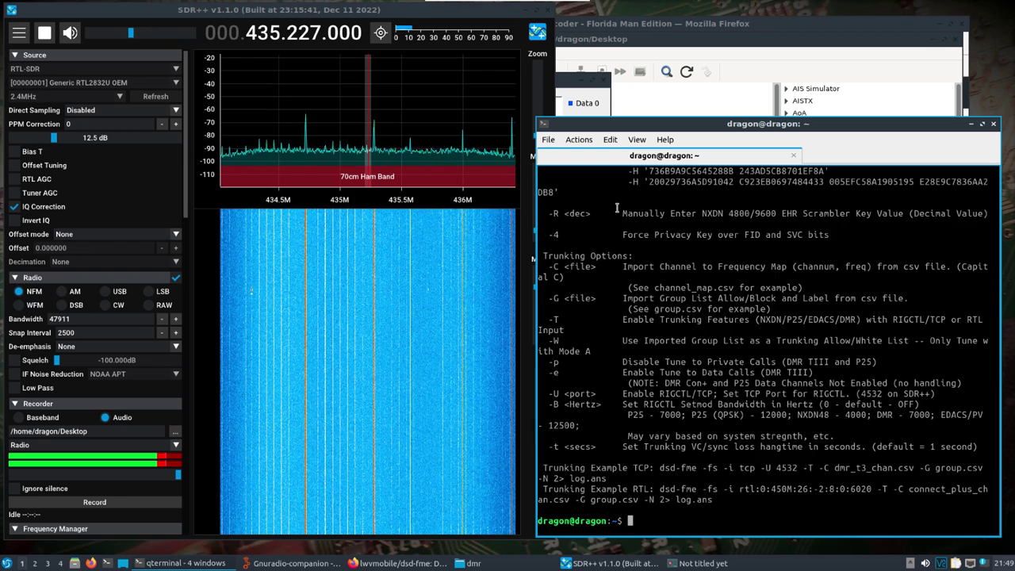
scroll(608, 252, up, 10)
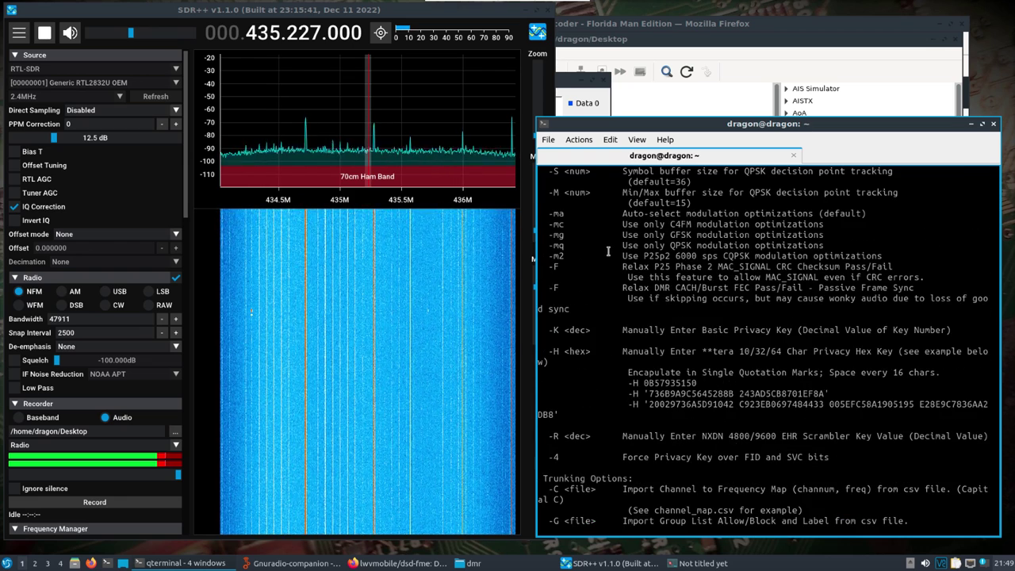
scroll(608, 252, up, 4)
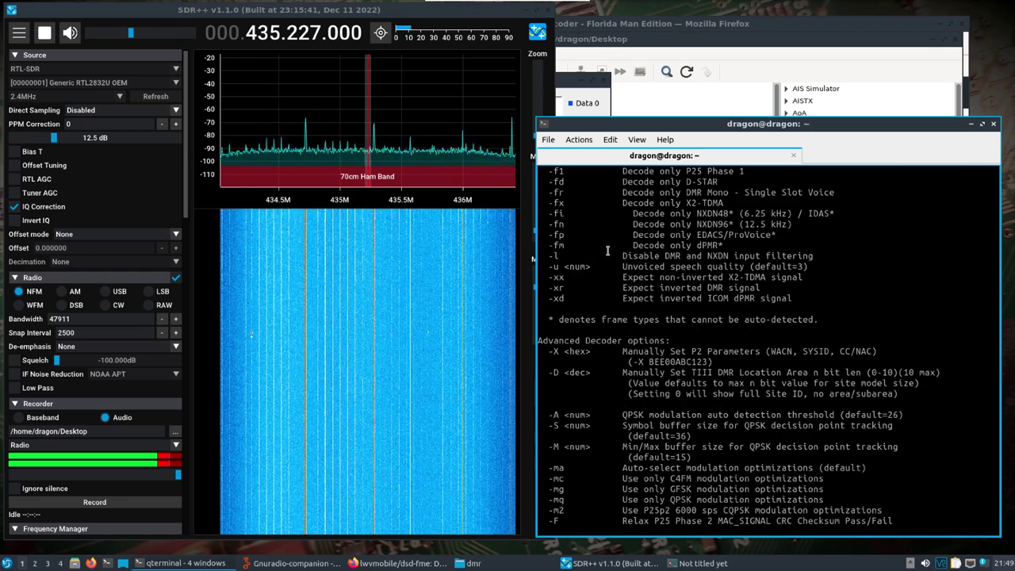
scroll(608, 251, up, 12)
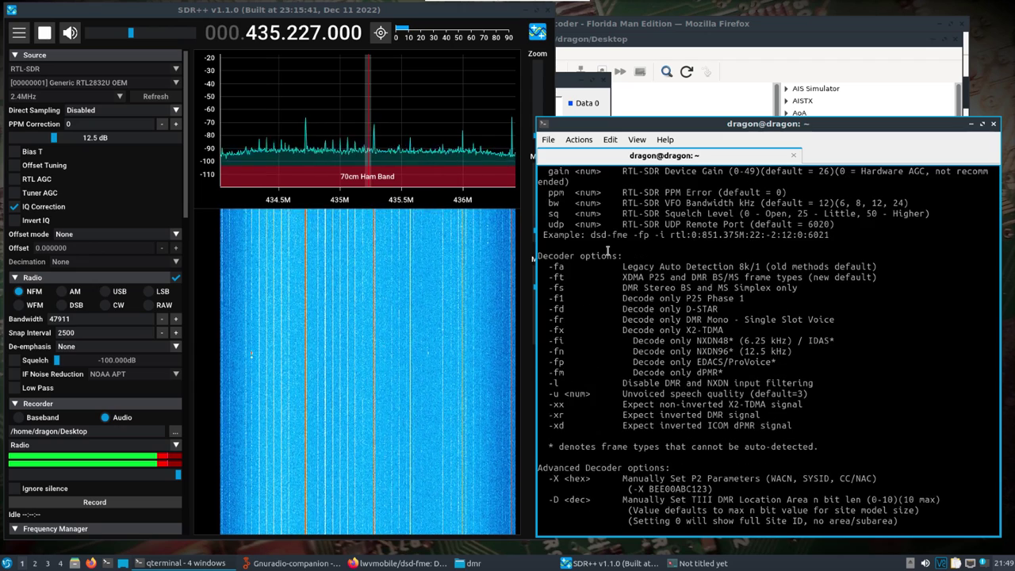
scroll(608, 252, up, 7)
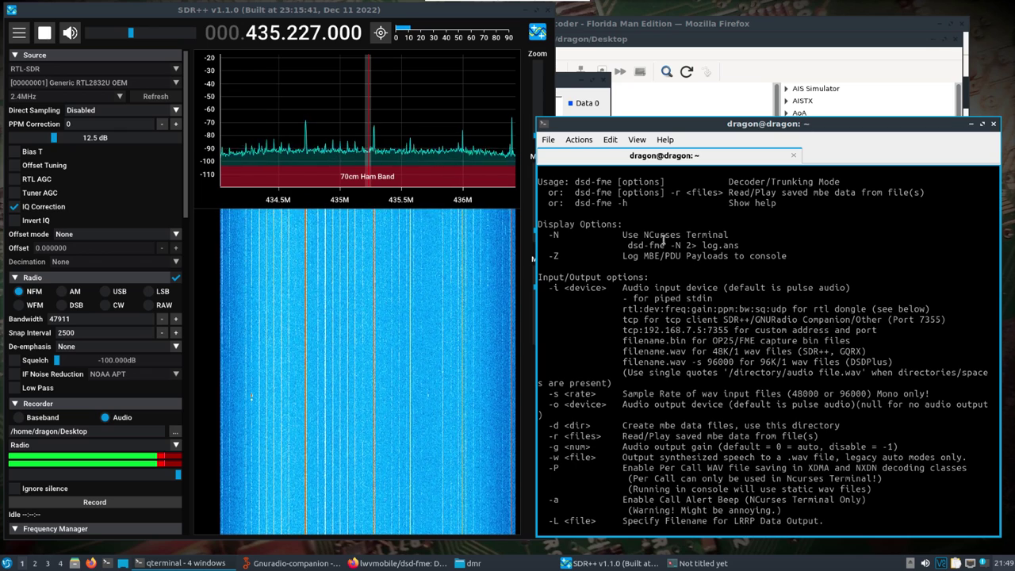
drag(743, 248, 626, 246)
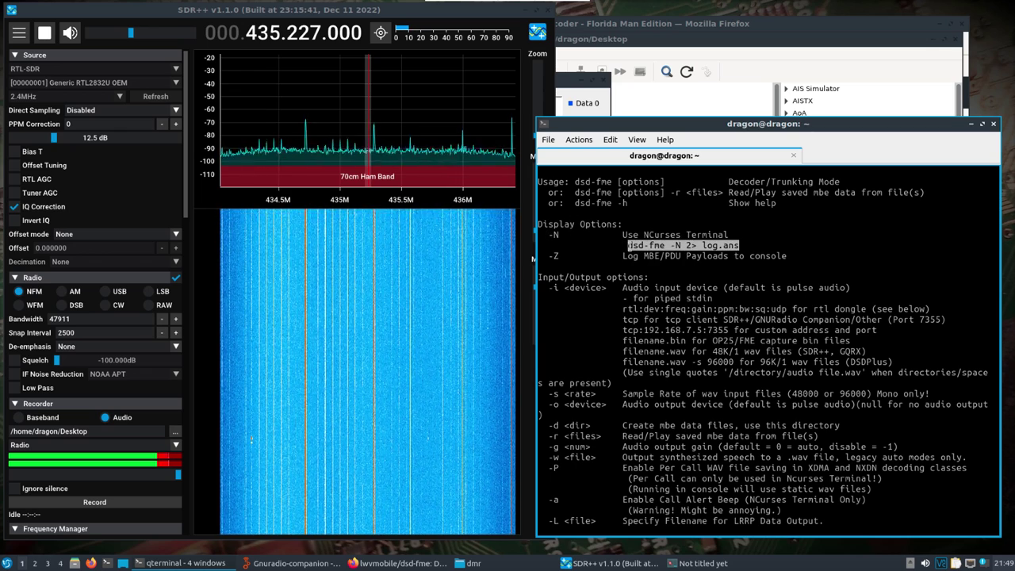
right_click(628, 246)
click(653, 254)
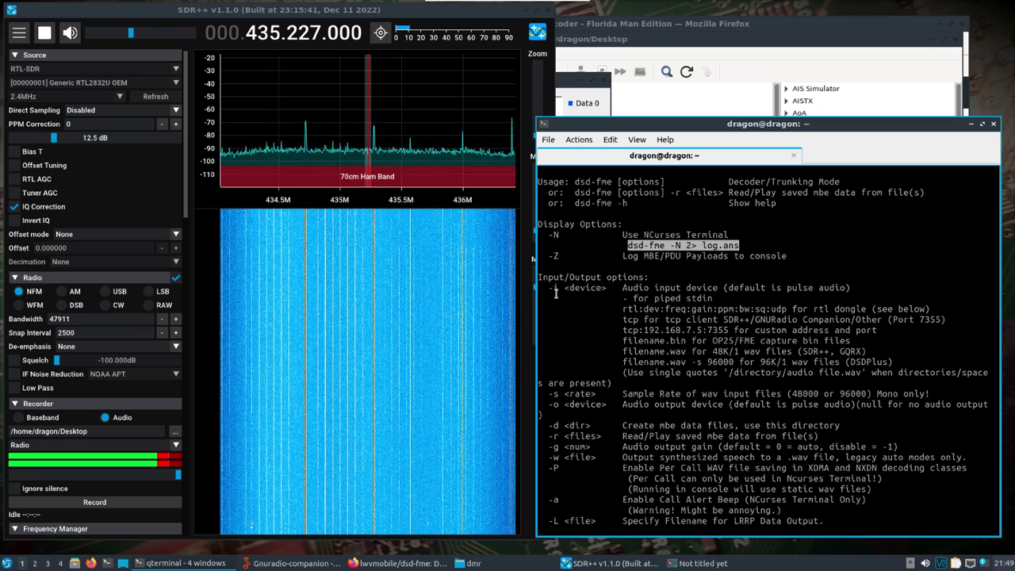
Paste the command, append '-i tcp' and run 'dsd-fme -N 2> log.ans -i tcp'
scroll(555, 294, down, 15)
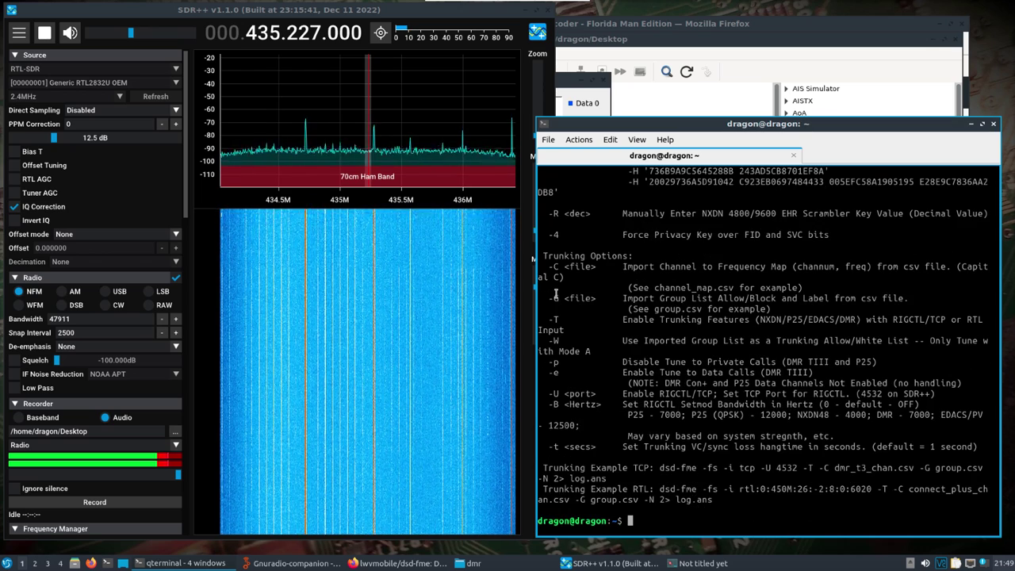
right_click(796, 344)
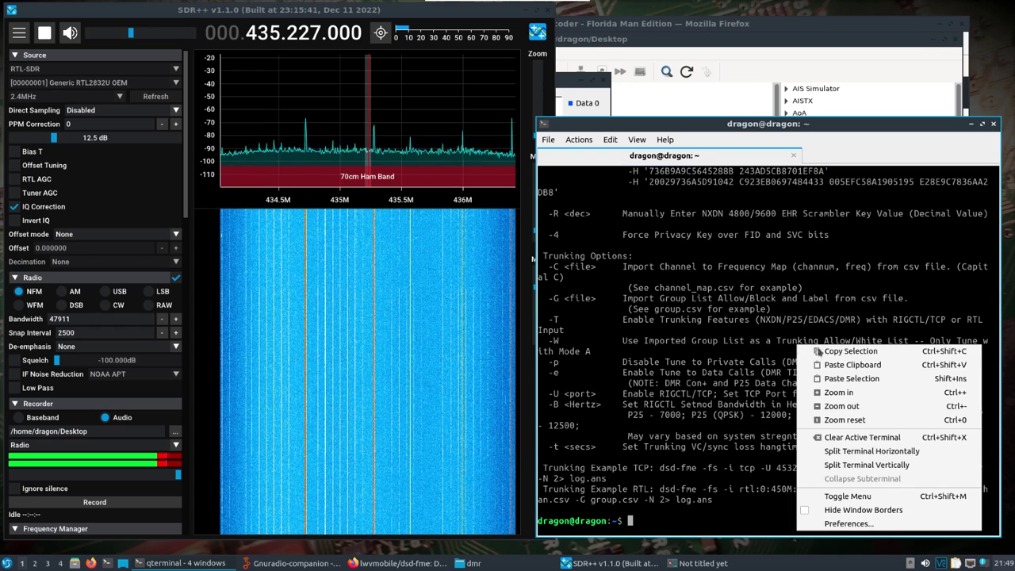
click(834, 361)
key(End)
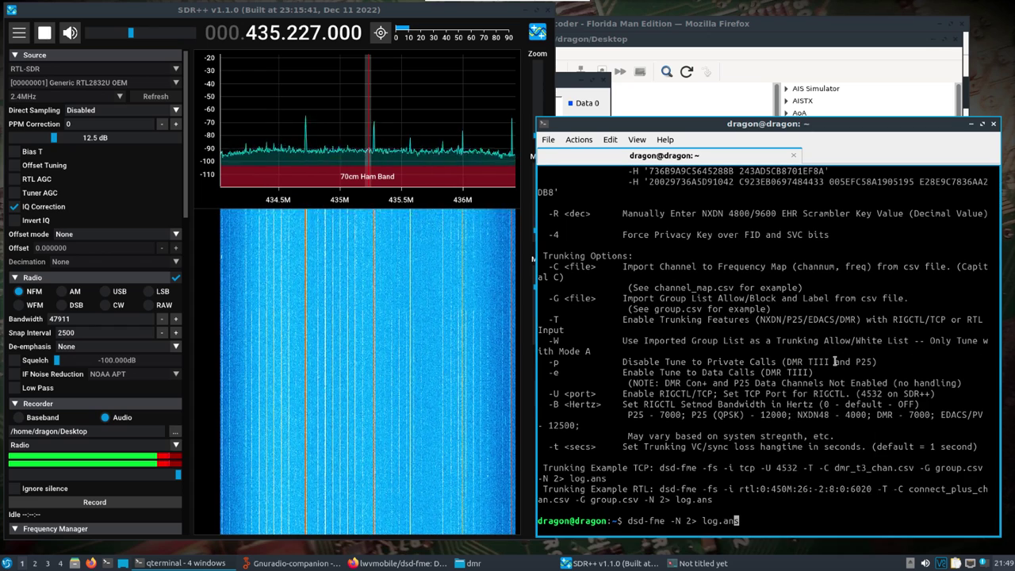
text(-)
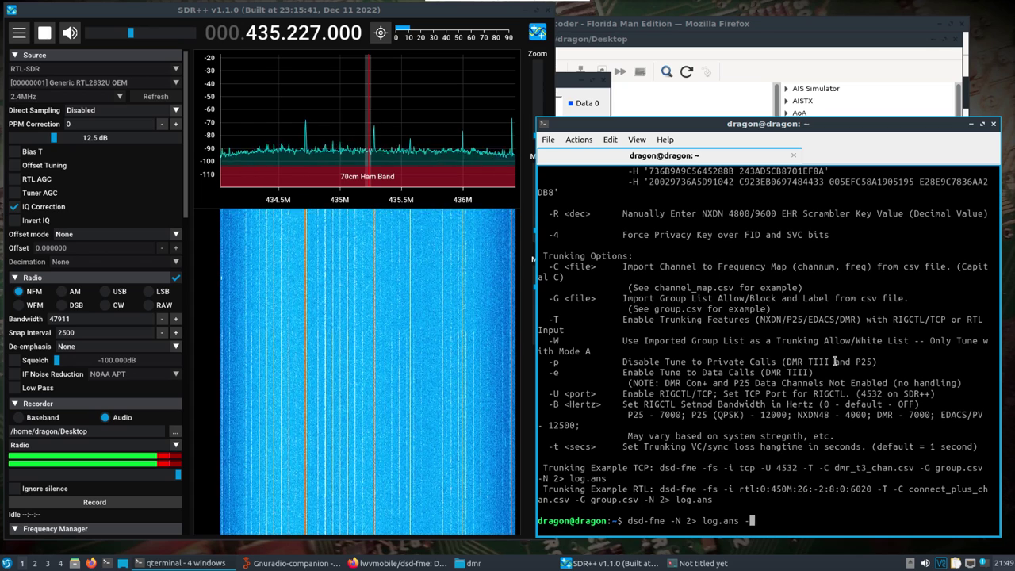
text(i tcp)
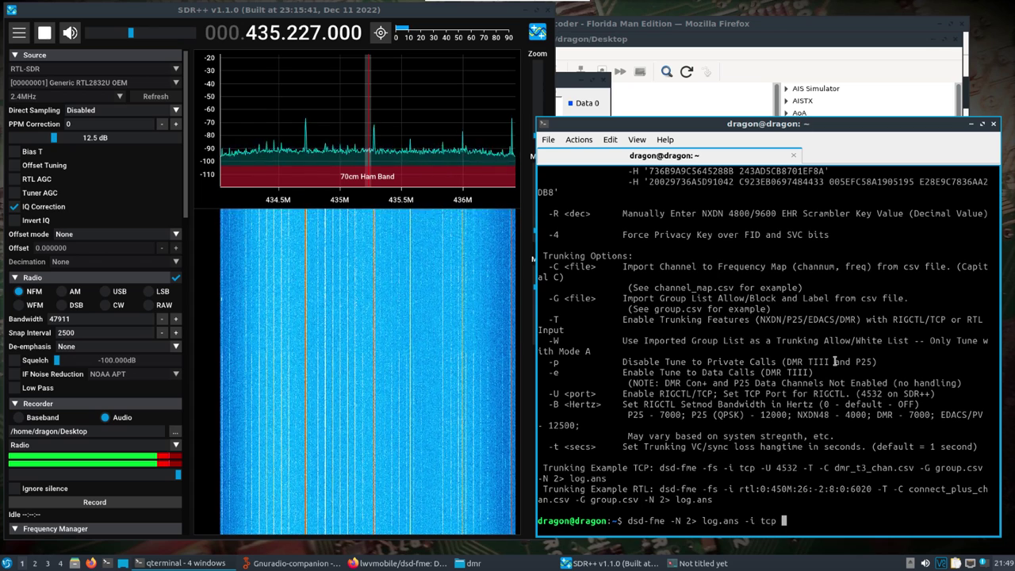
key(Return)
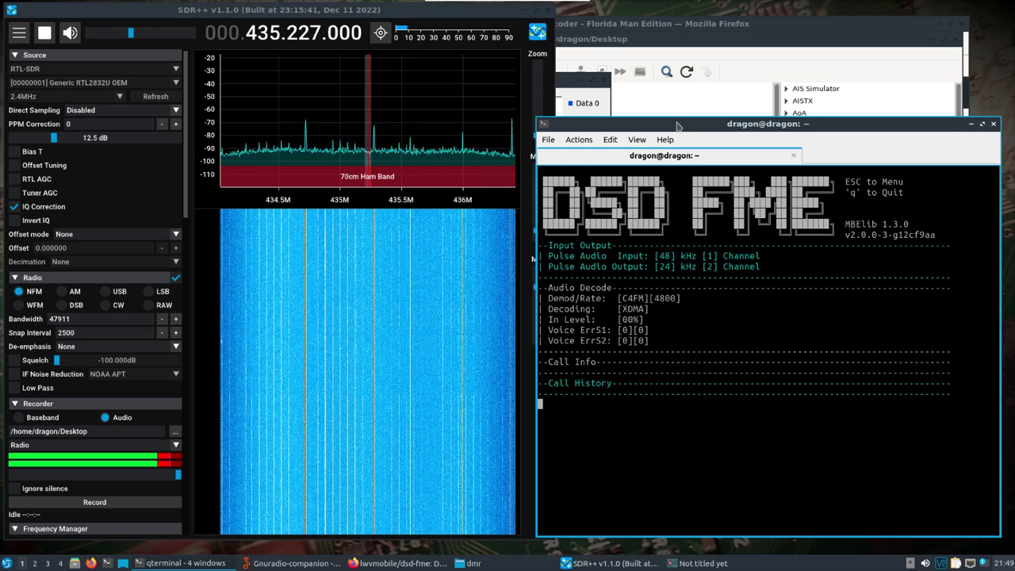
Zoom the SDR++ spectrum around 435 MHz and retune the VFO to 435.272500 MHz
drag(682, 126, 663, 73)
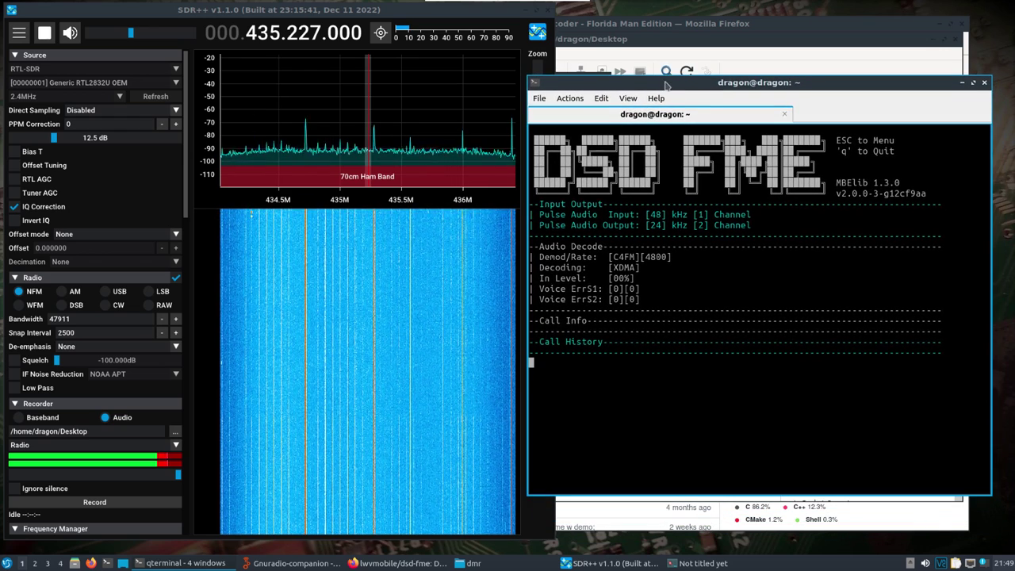
click(371, 110)
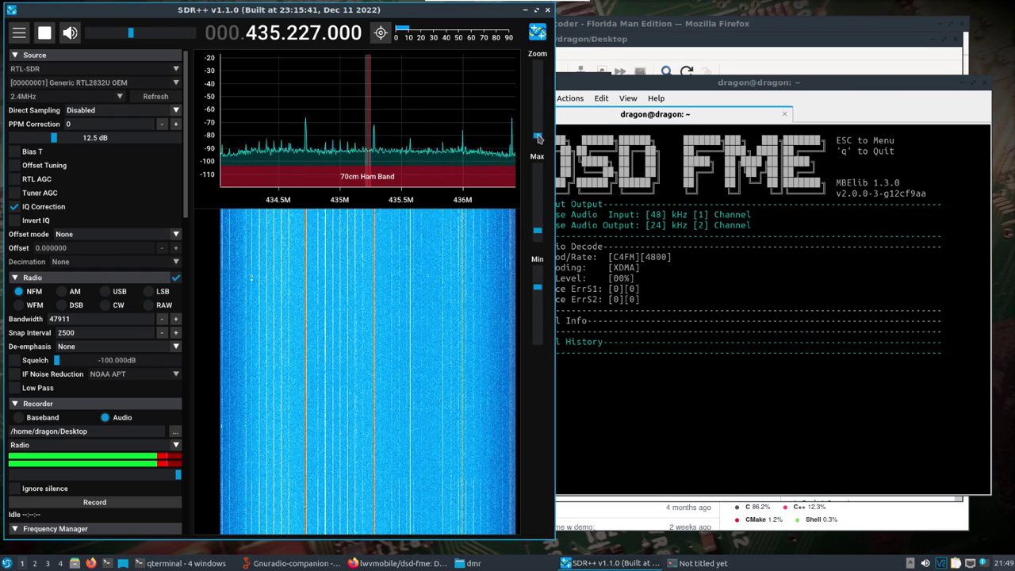
drag(538, 138, 538, 116)
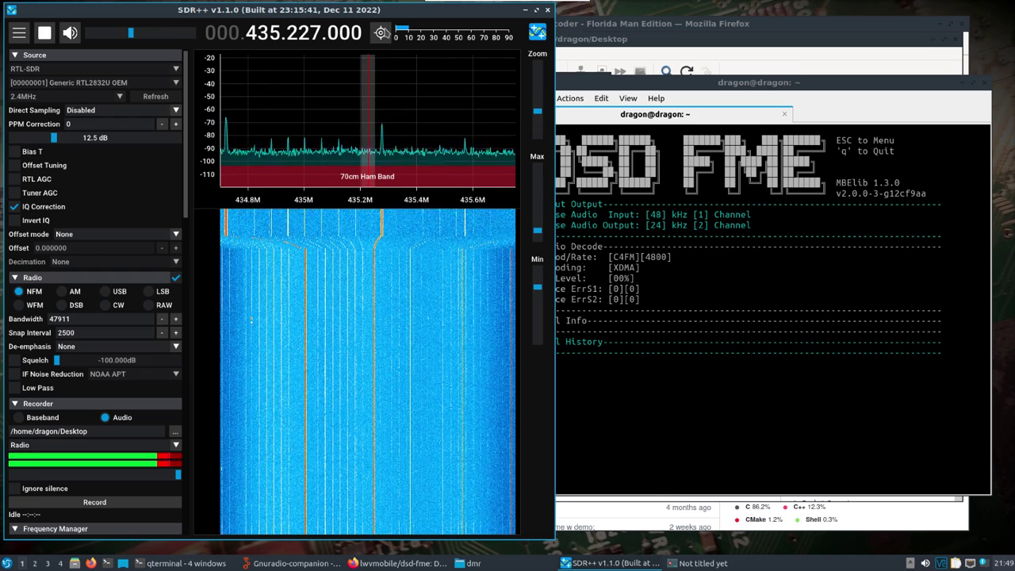
click(381, 33)
drag(366, 98, 380, 103)
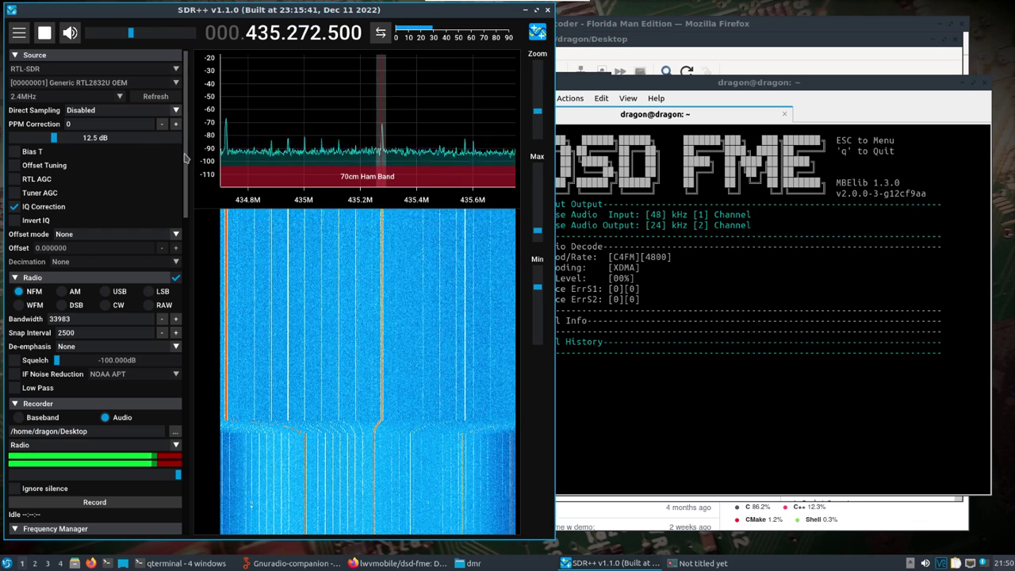
scroll(168, 301, down, 8)
scroll(169, 373, down, 8)
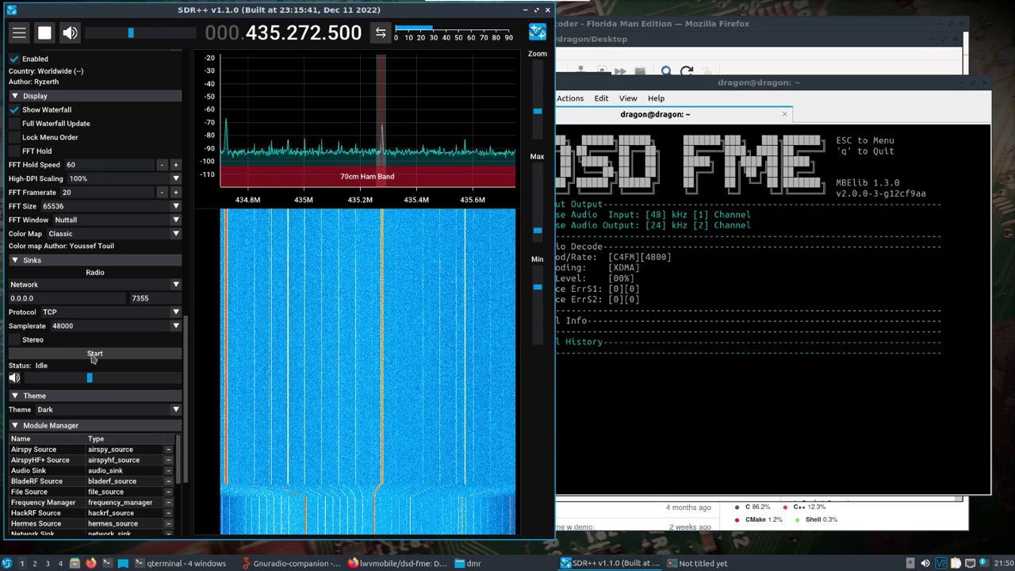
Start the TCP network sink, tune onto the 435.2775 MHz signal and raise the volume slightly
click(93, 354)
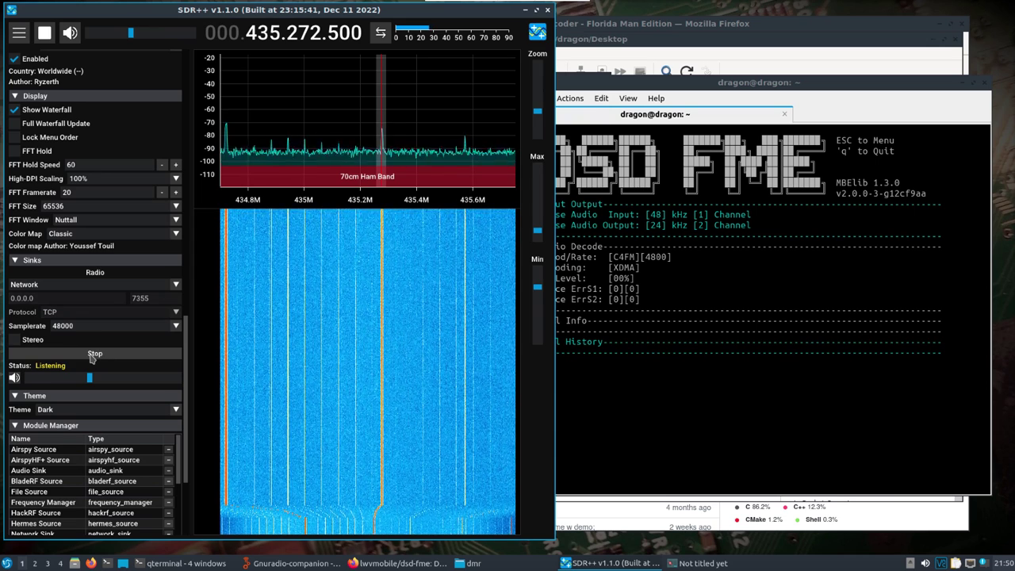
click(382, 135)
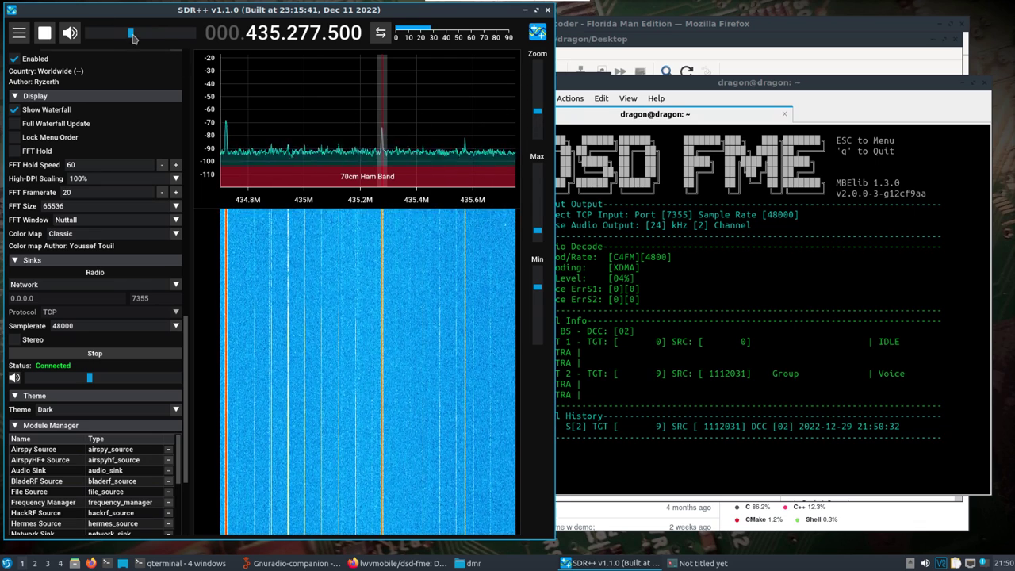
drag(131, 32, 138, 32)
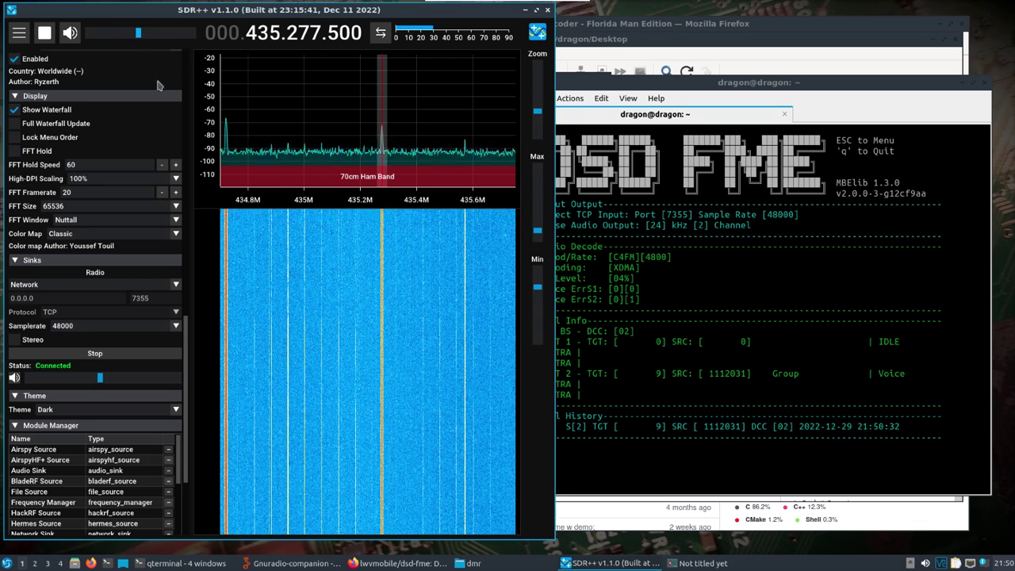
Bring the DSD-FME terminal forward and open the full audio mixer from the tray
click(926, 563)
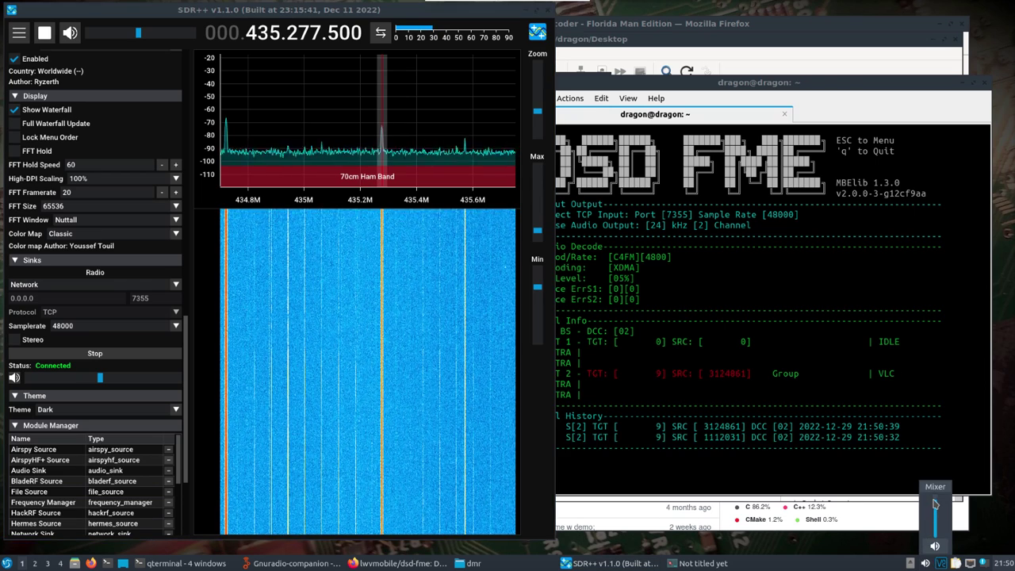
click(776, 459)
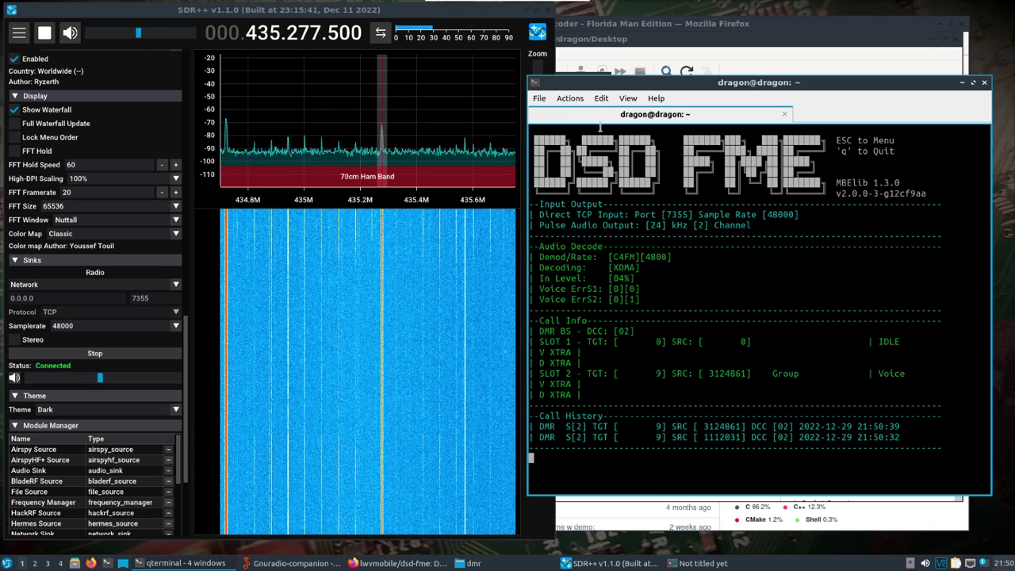
click(925, 564)
click(935, 488)
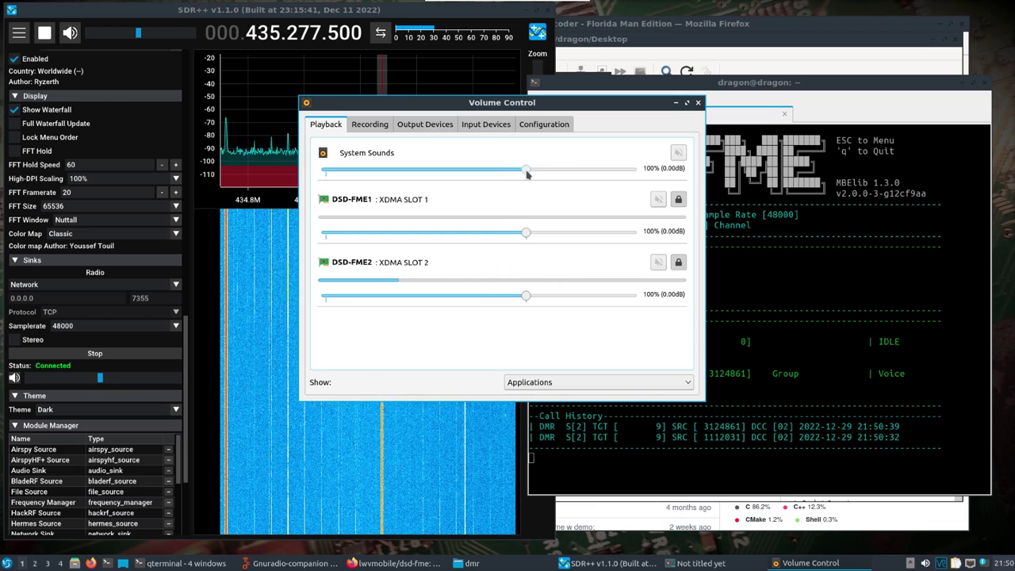
Raise System Sounds to 139% and the DSD-FME2 stream to 136%, then stop SDR++ playback
drag(526, 171, 604, 170)
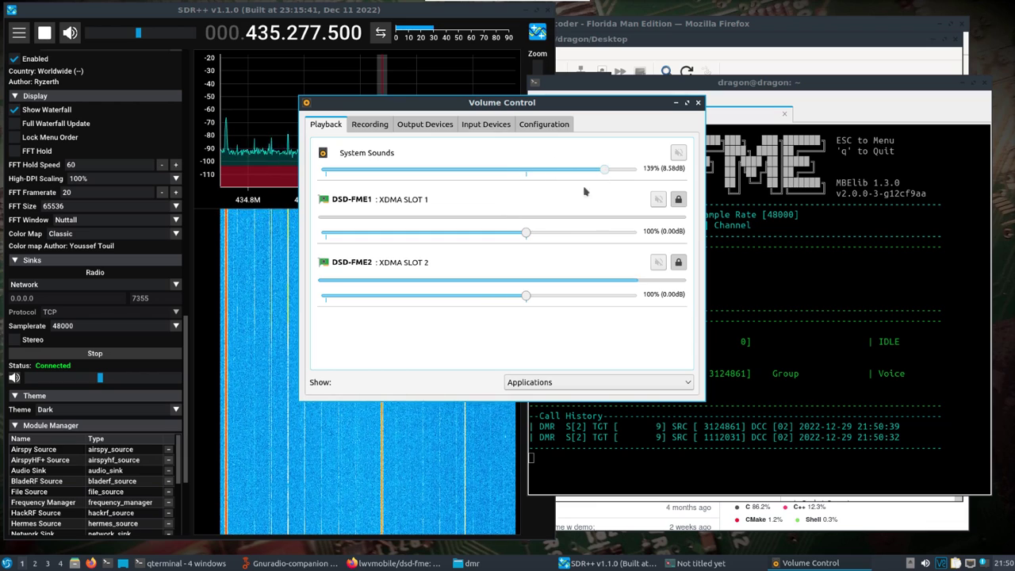
drag(529, 299, 597, 298)
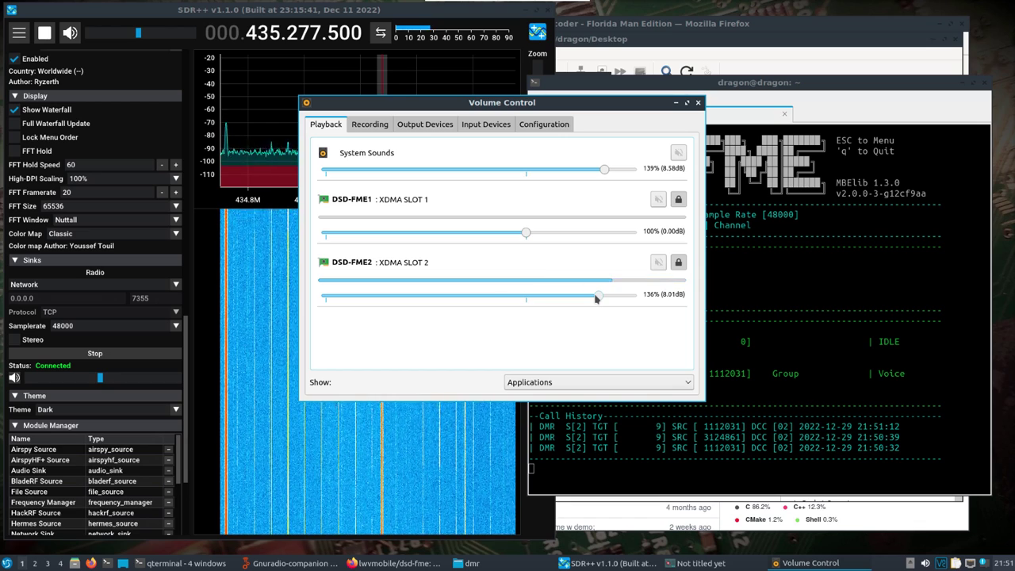
click(44, 32)
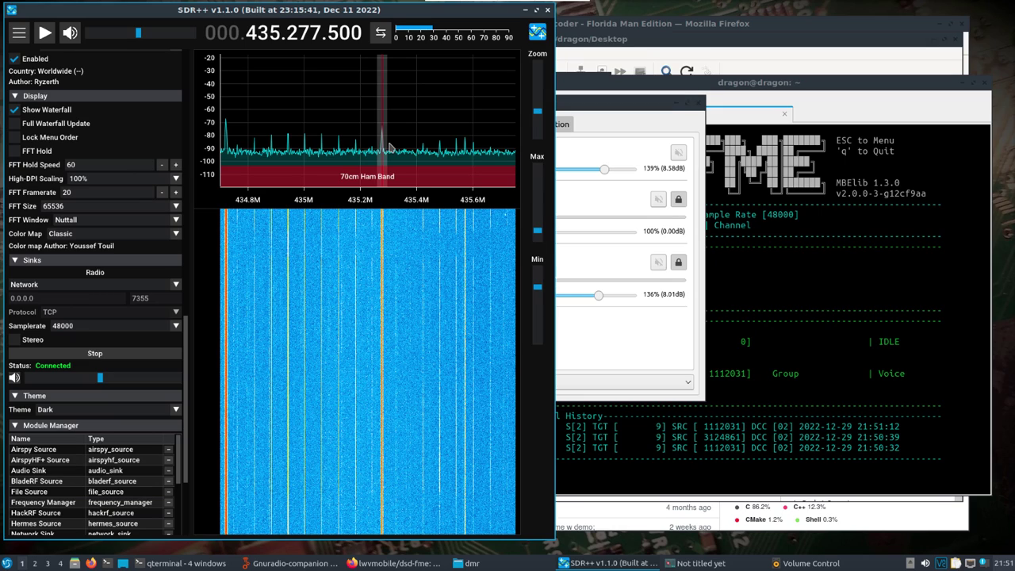
Close SDR++ and quit the DSD-FME decoder with q
click(548, 11)
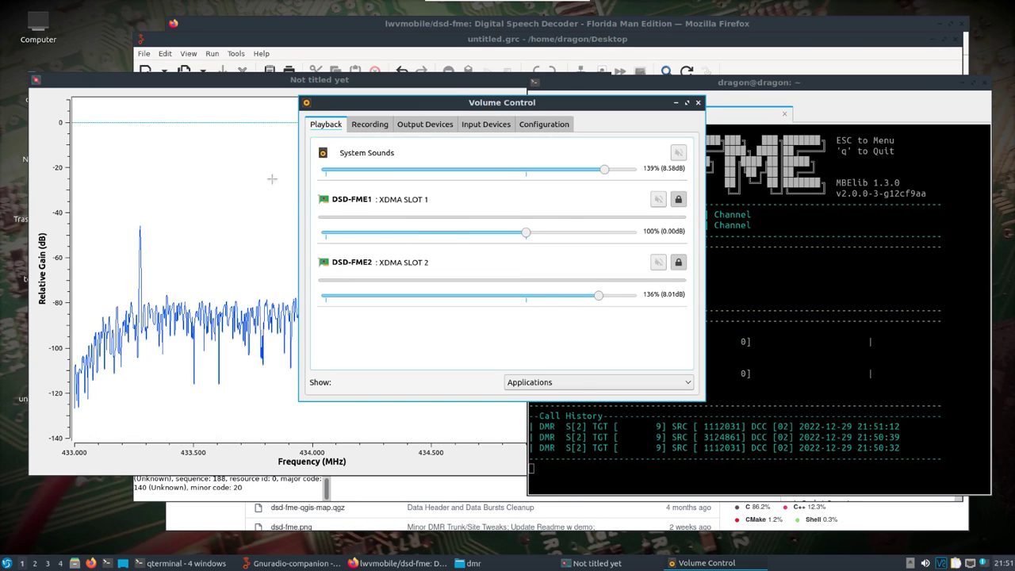
click(220, 150)
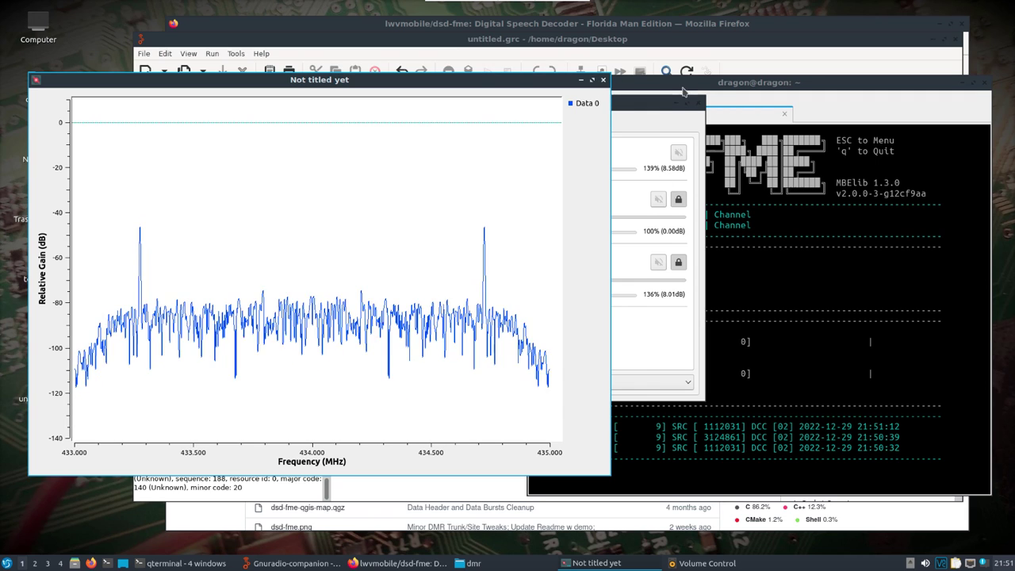
click(776, 230)
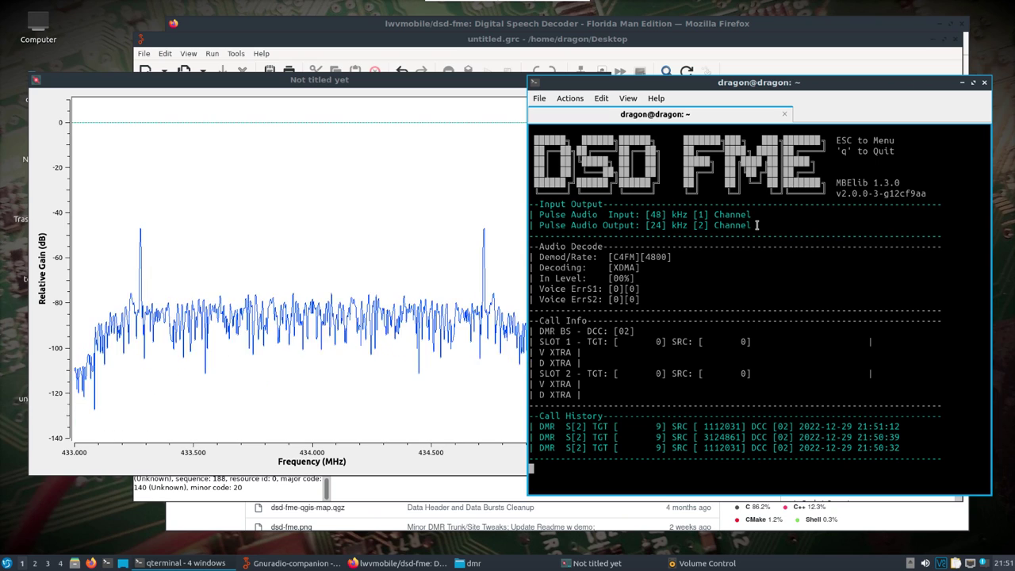
key(q)
In /usr/src/dsd-fme, list the files, view virtualsink.sh and run 'sh virtualsink.sh'
text(cd /usr/src/)
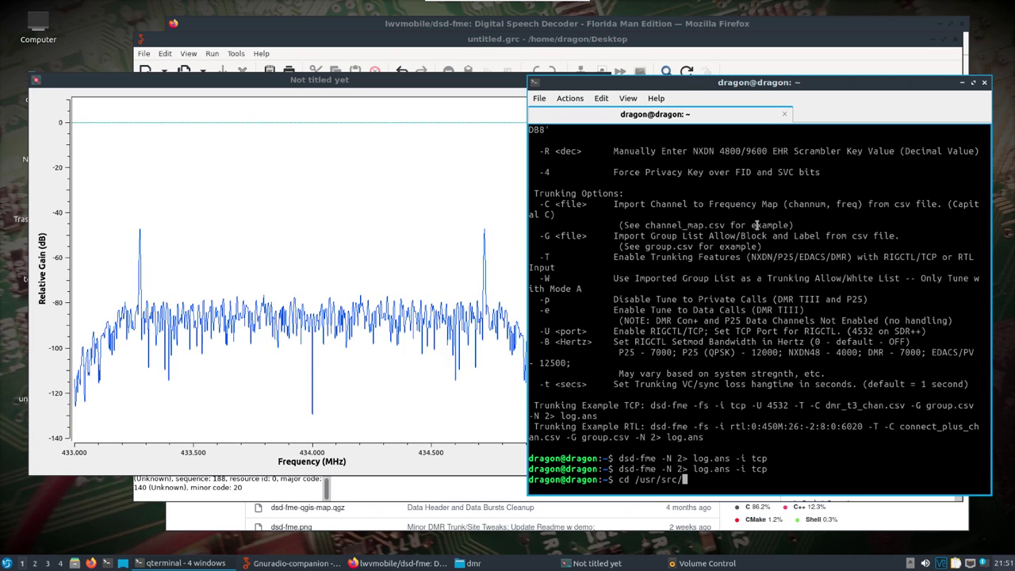
text(dsd-fme/)
key(Return)
text(ls)
key(Return)
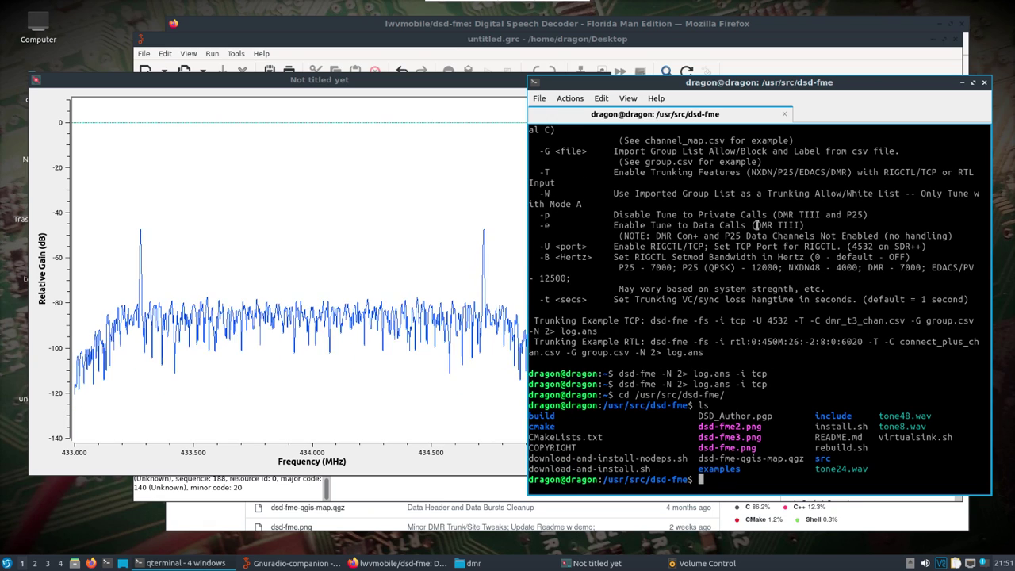
text(cat virtualsink.sh)
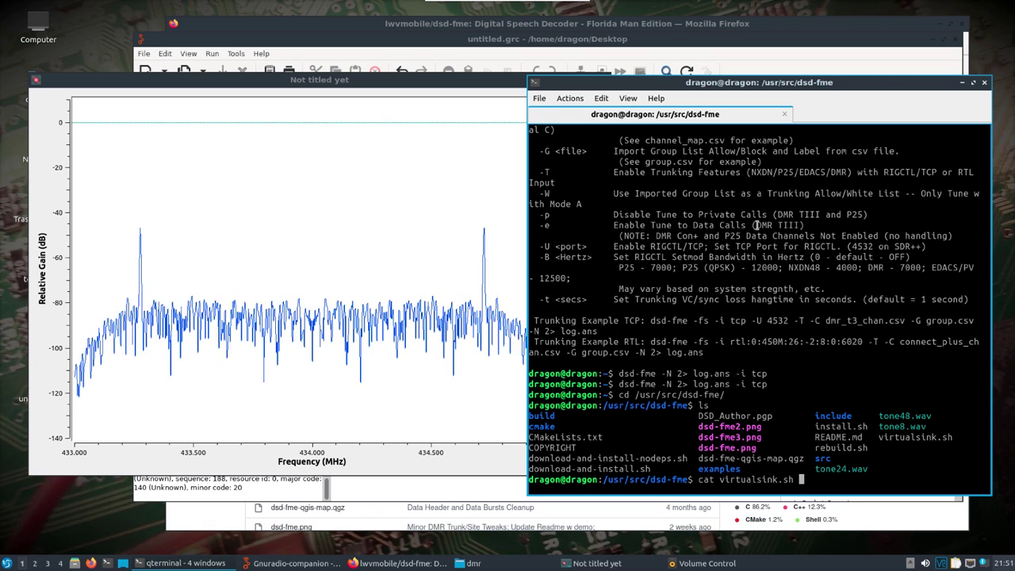
key(Return)
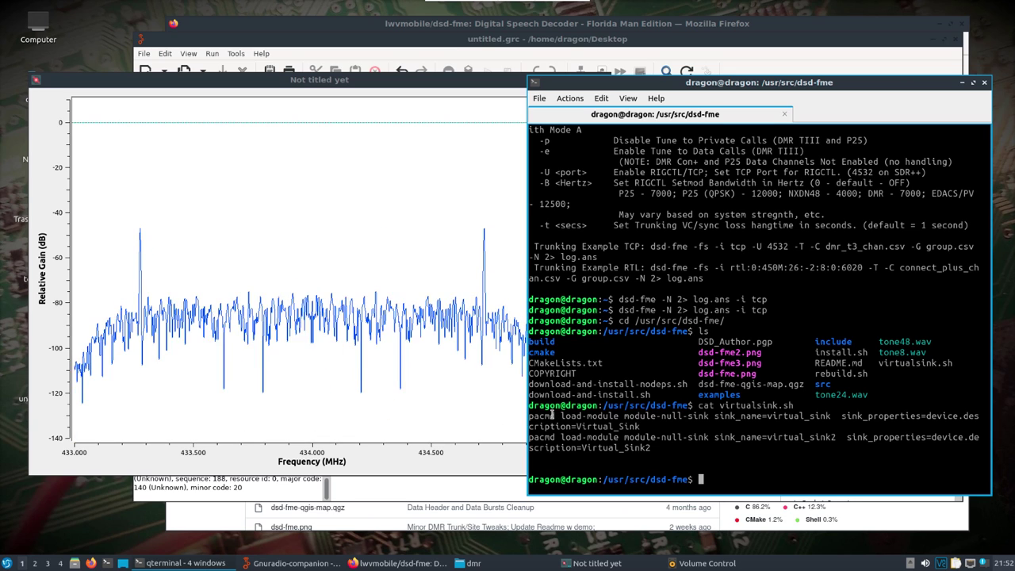
text(ls)
key(Return)
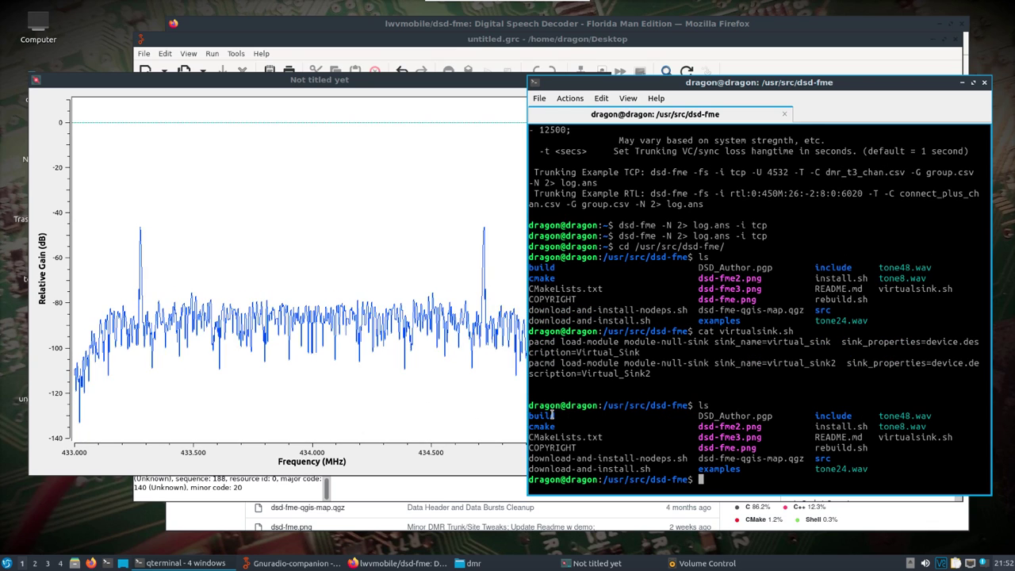
text(sh virtualsink.sh)
key(Return)
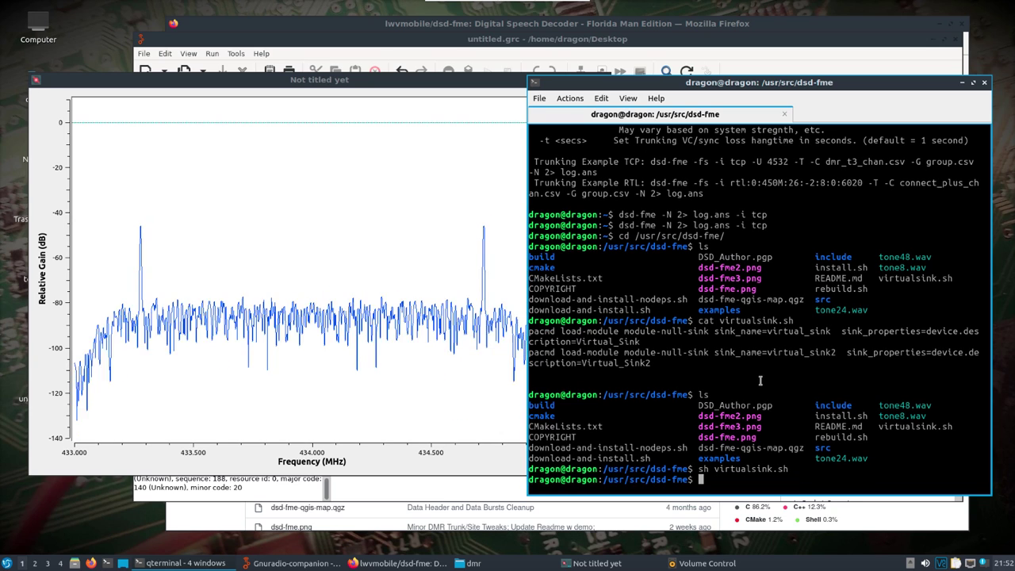
Check Virtual_Sink and Virtual_Sink2 in the volume mixer, minimise it, and open the application menu
click(925, 564)
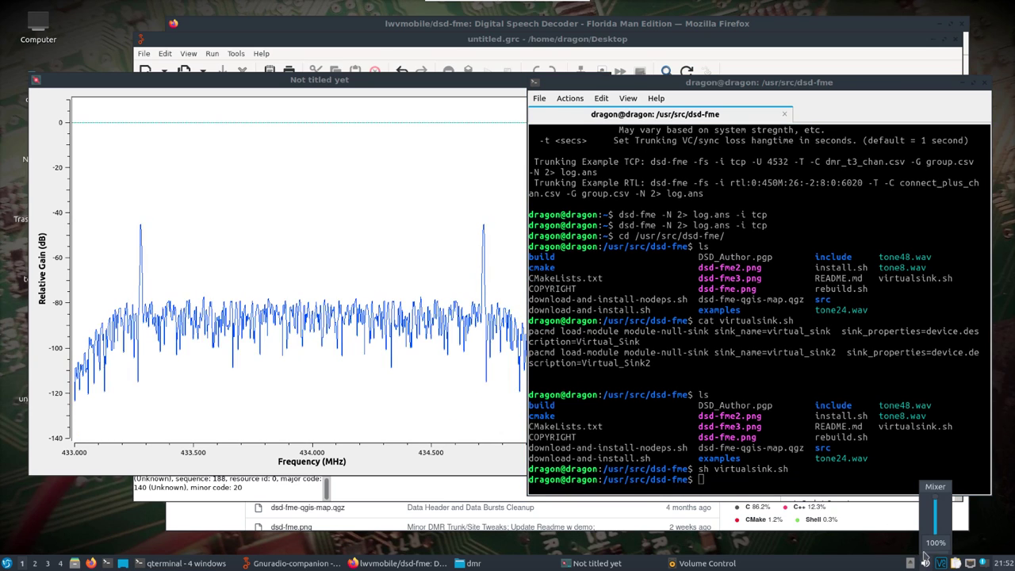
click(934, 489)
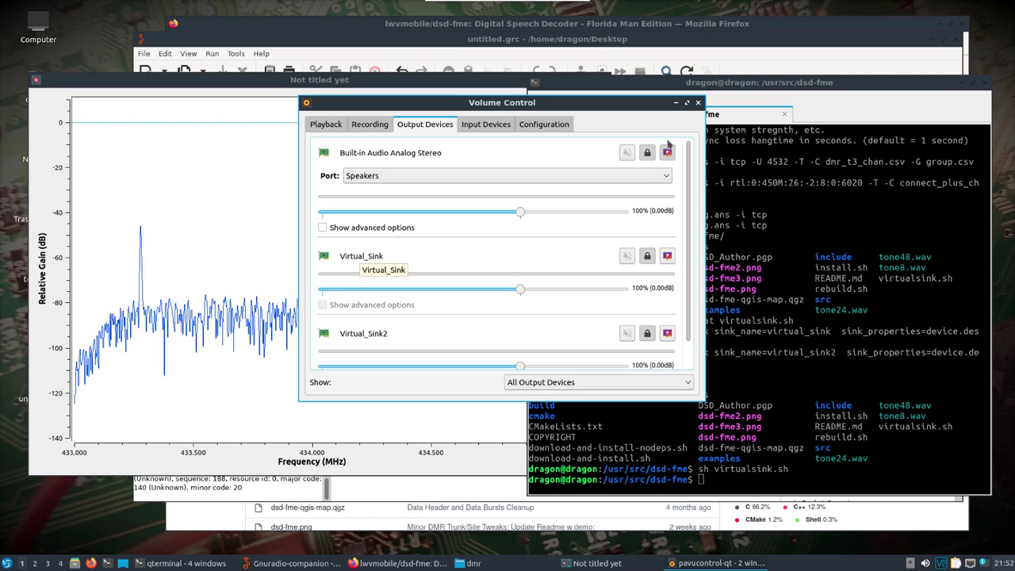
click(675, 103)
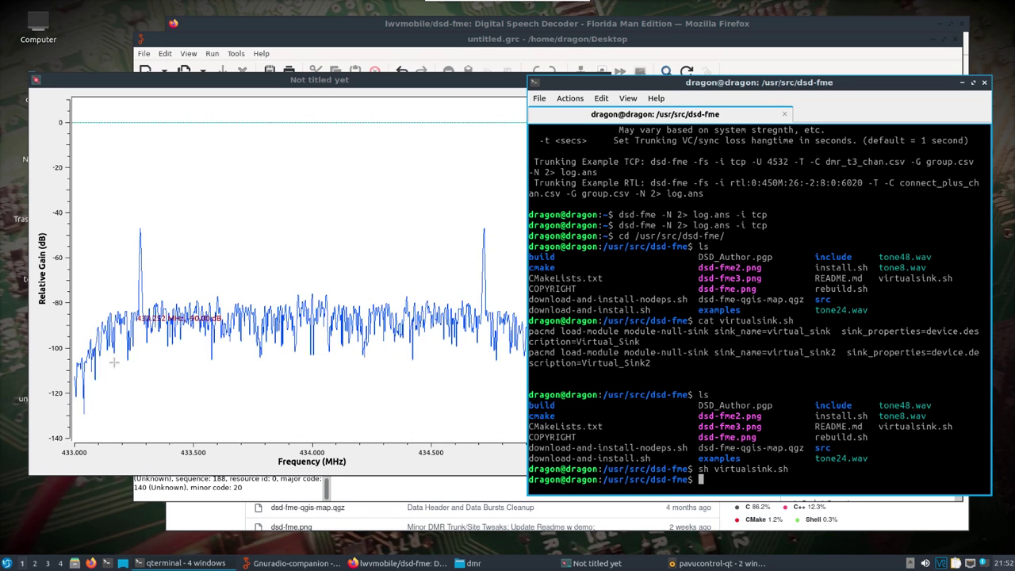
click(6, 564)
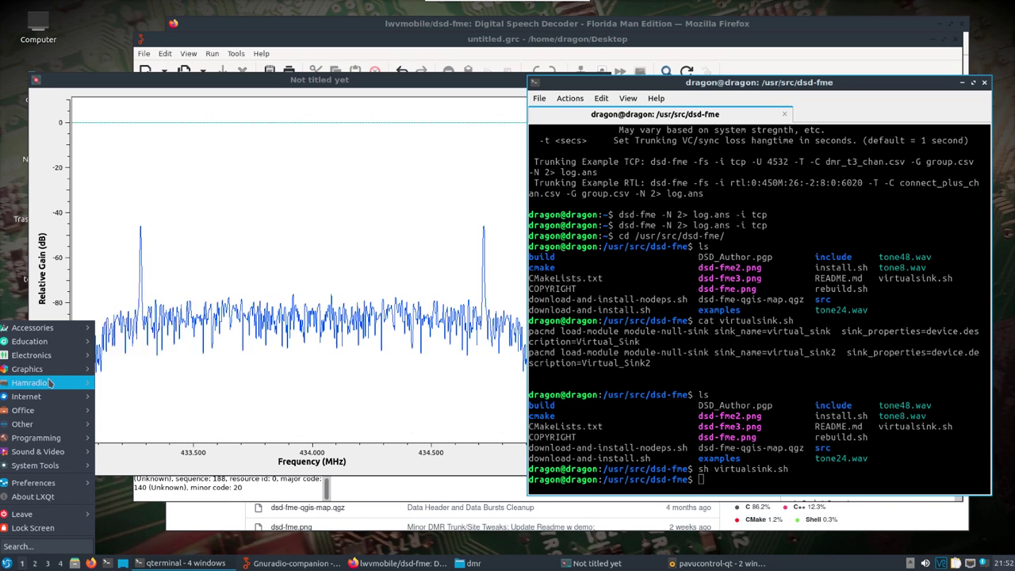
Launch SigDigger from the Hamradio menu and select the rtlsdr SDR device as source
mouse_move(49, 383)
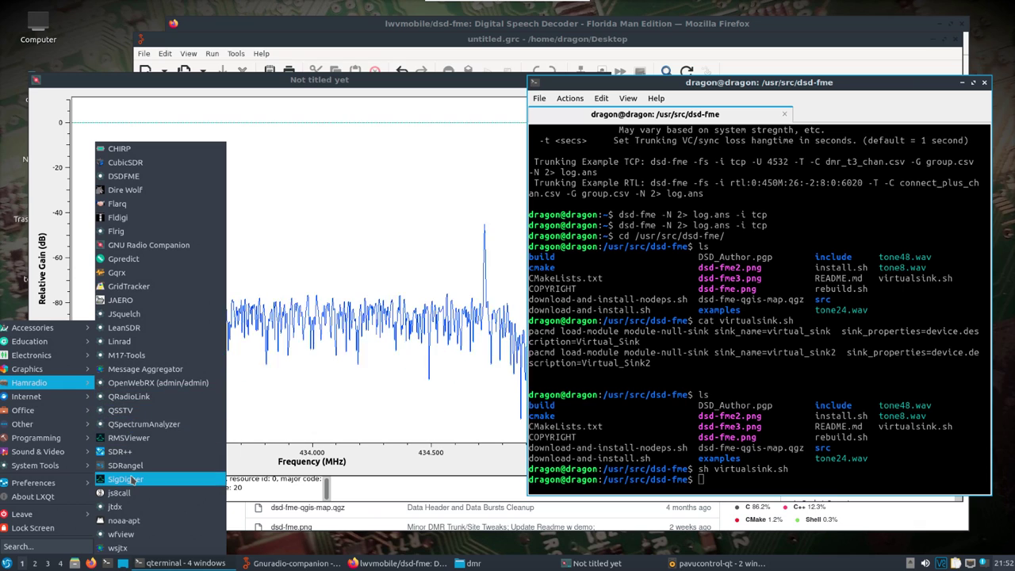
click(127, 479)
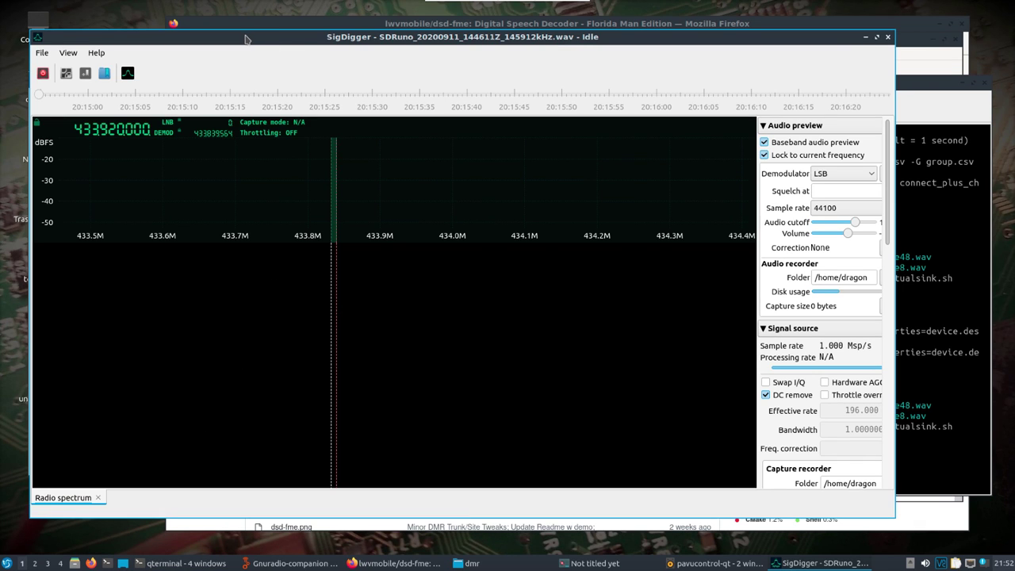
drag(245, 38, 233, 33)
click(53, 69)
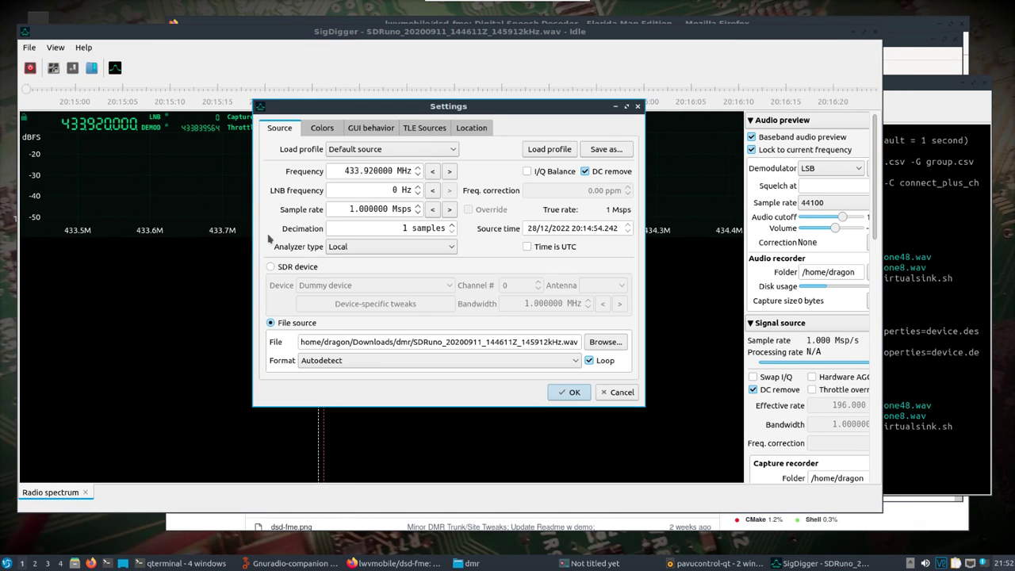
click(290, 270)
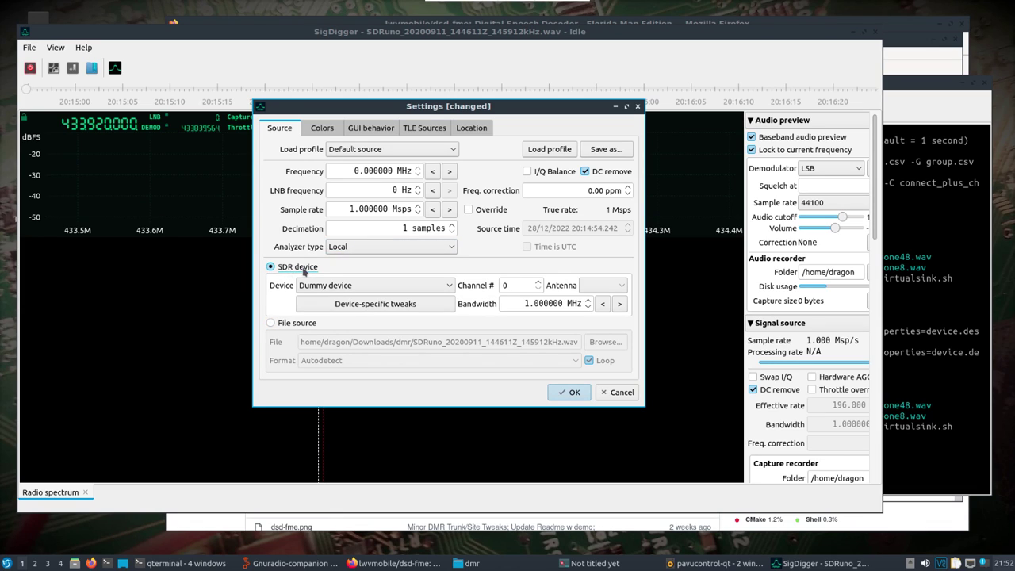
click(341, 284)
click(359, 314)
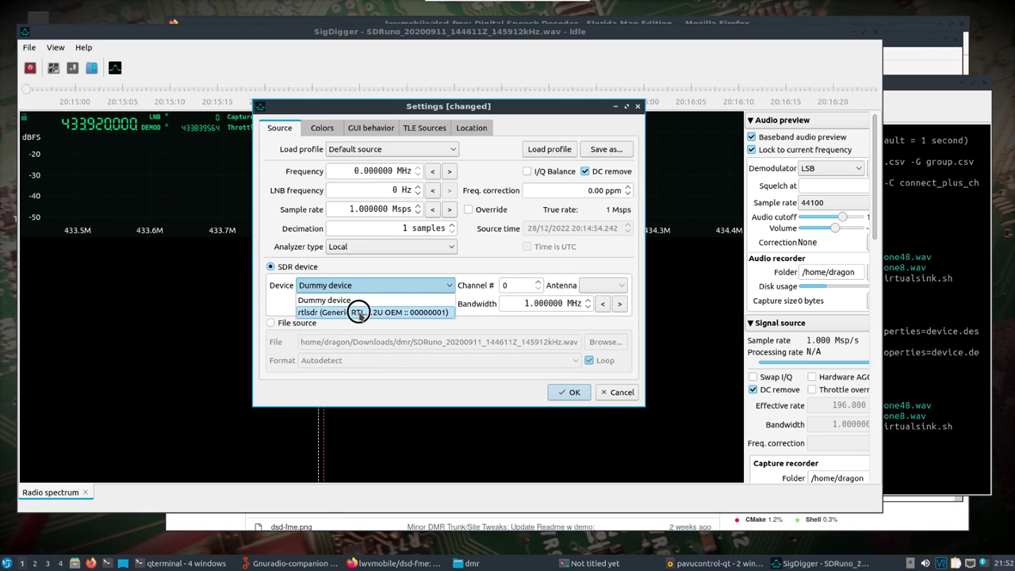
Set the rtlsdr source to 2.048 Msps with Override off and 2 MHz bandwidth, and apply
double_click(352, 208)
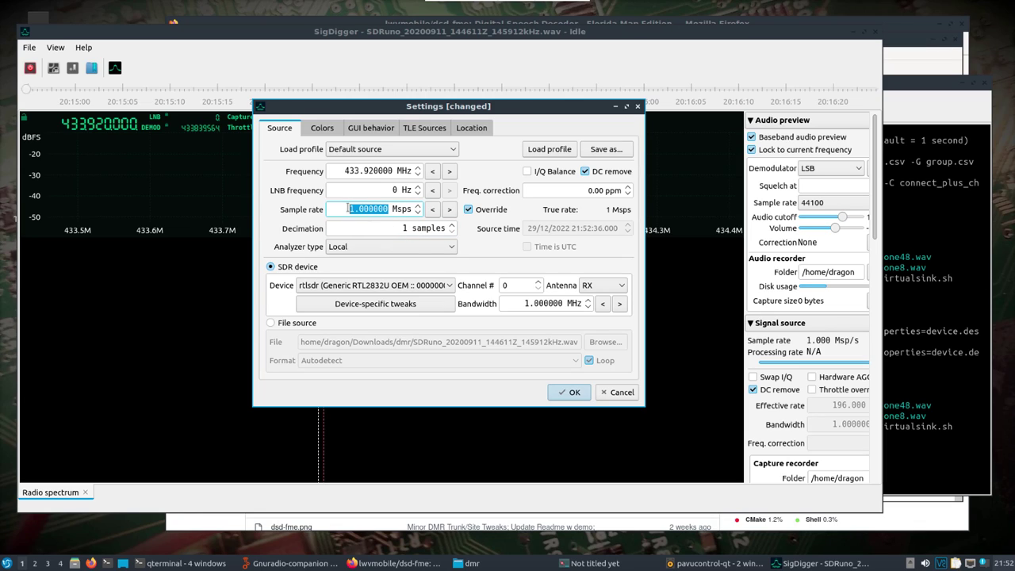
text(2)
double_click(526, 303)
text(2)
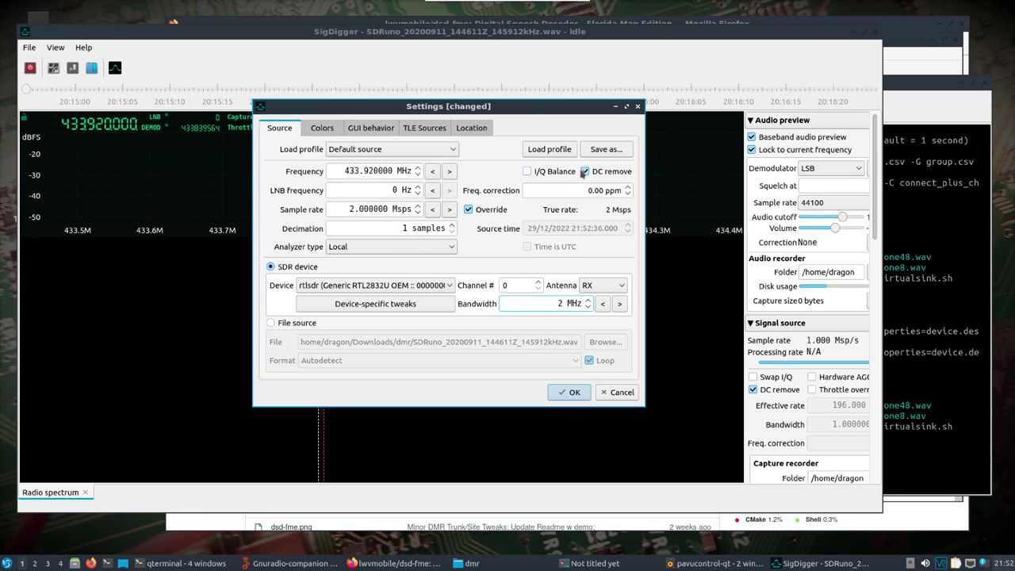
click(468, 209)
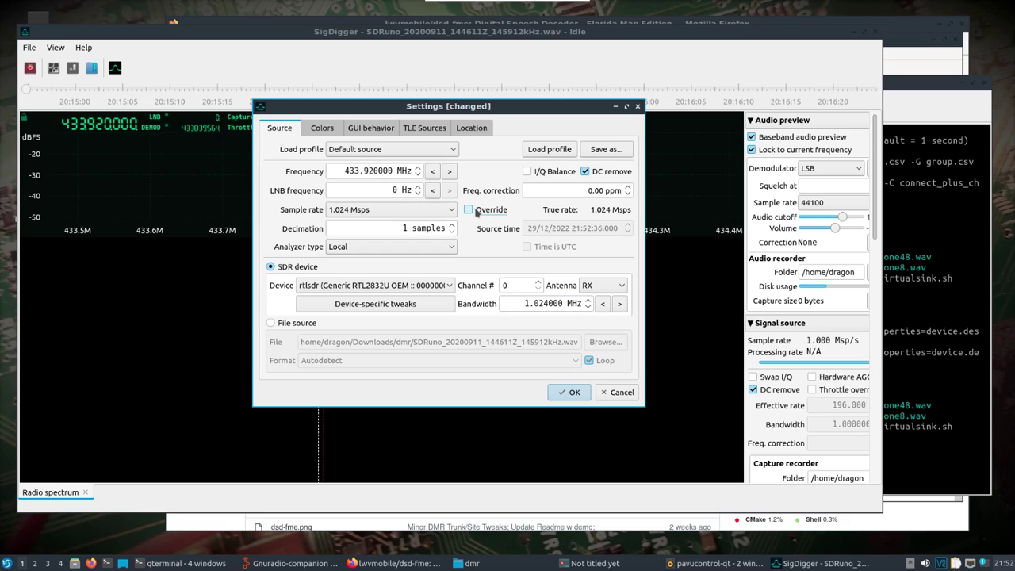
click(431, 215)
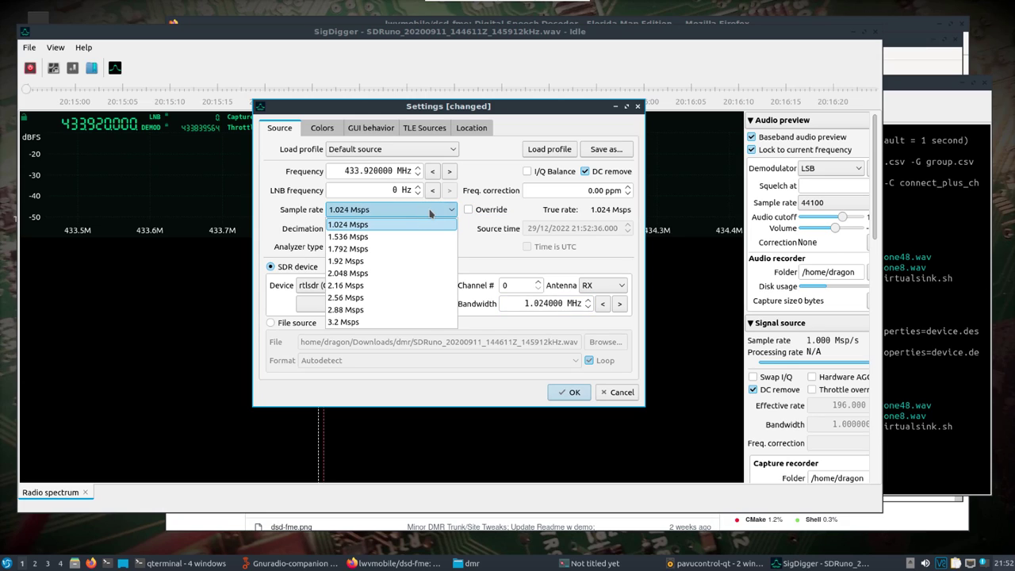
click(363, 272)
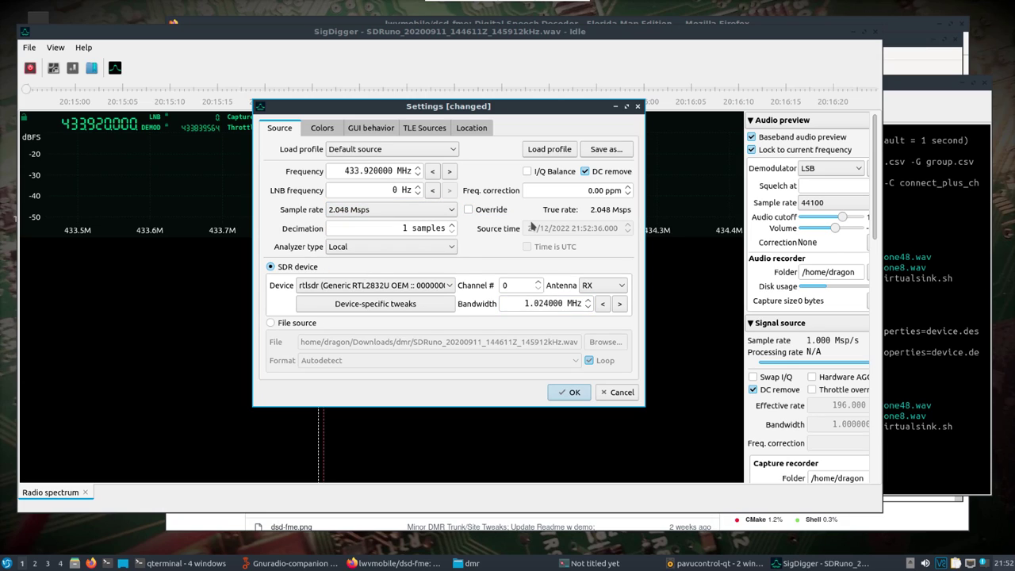
click(526, 303)
double_click(525, 303)
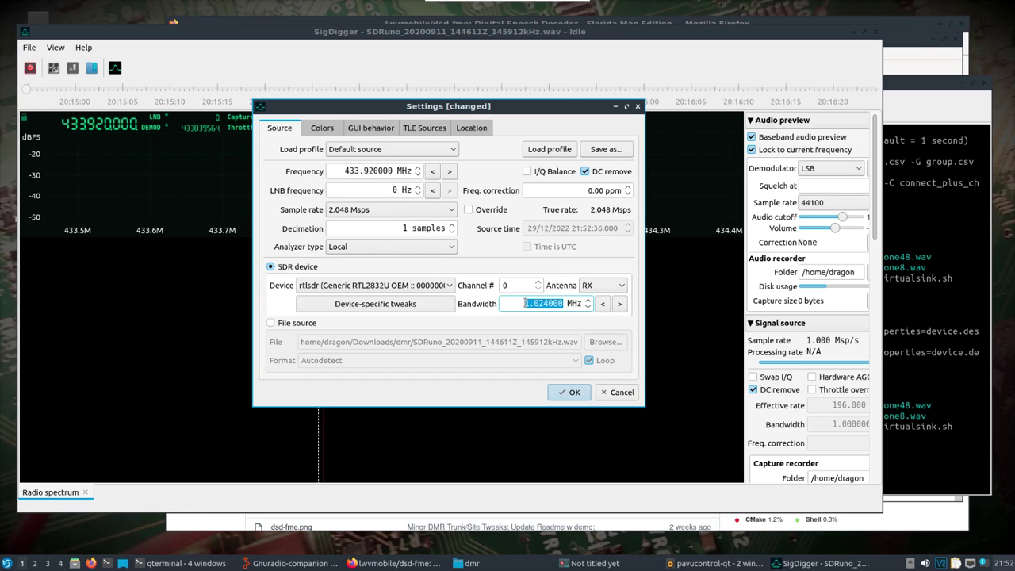
text(2)
click(572, 394)
Enable the OpenGL-based waterfall with max blending in the GUI behavior settings
click(53, 67)
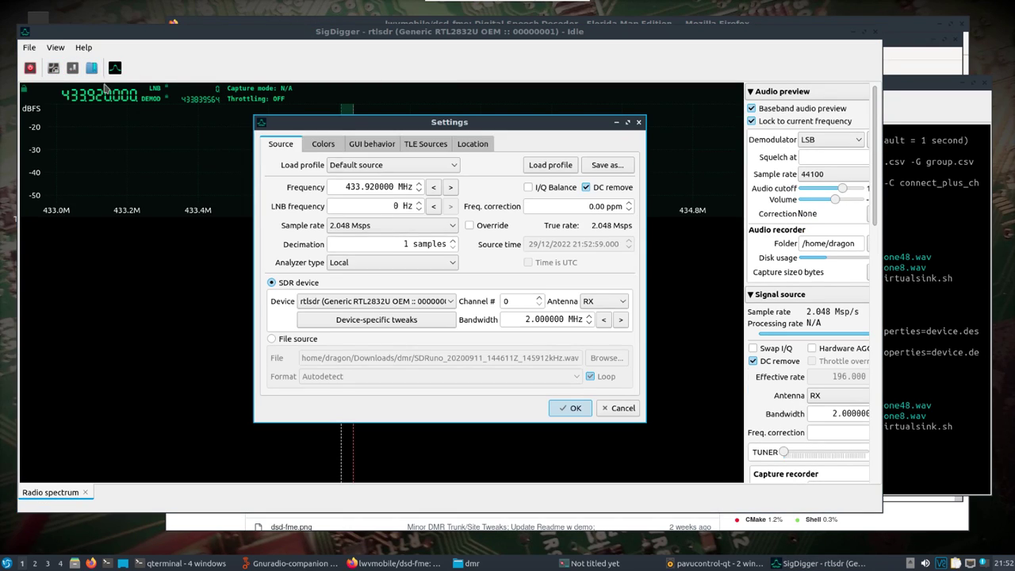
click(372, 144)
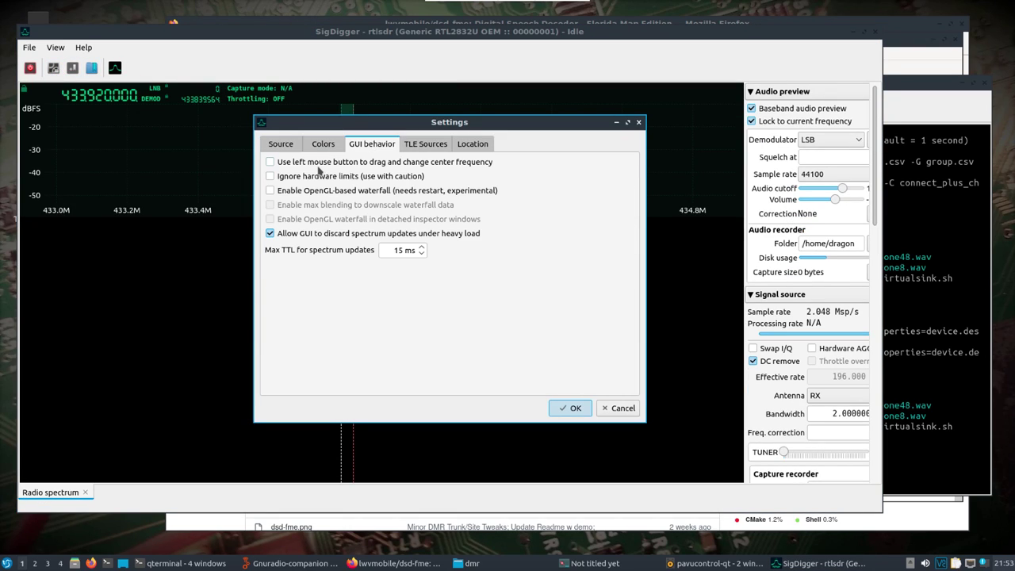
click(270, 191)
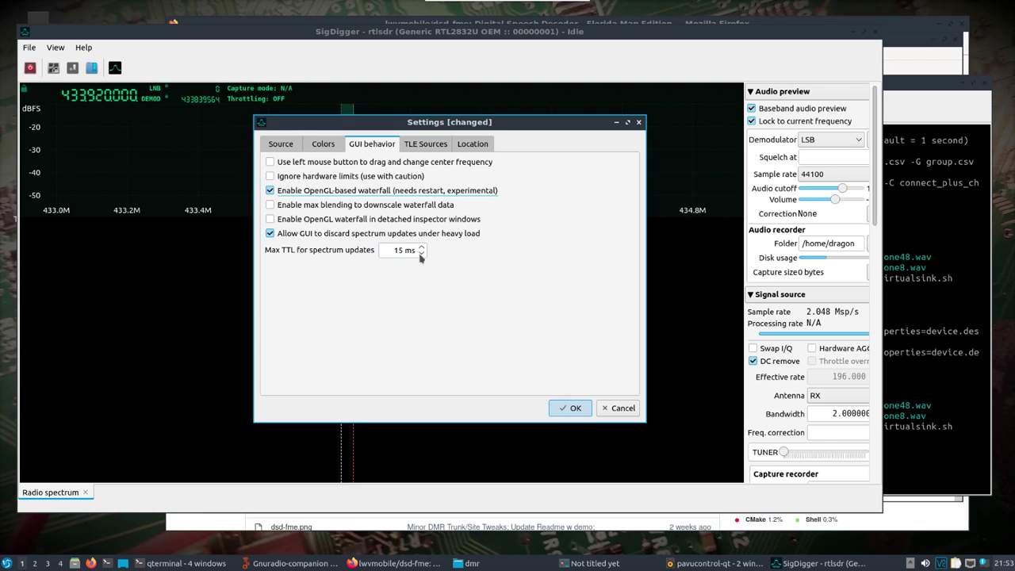
click(280, 207)
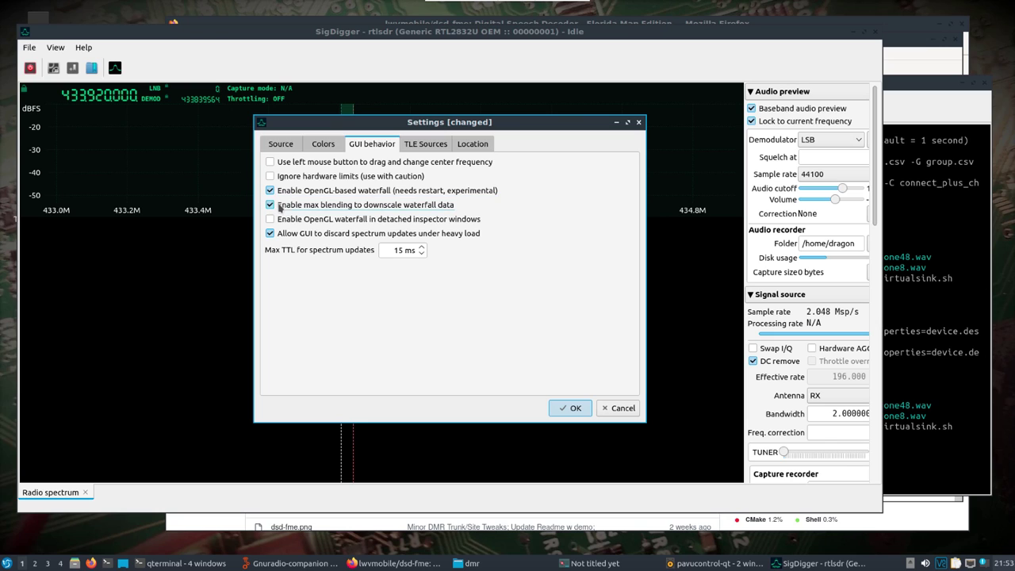
click(571, 409)
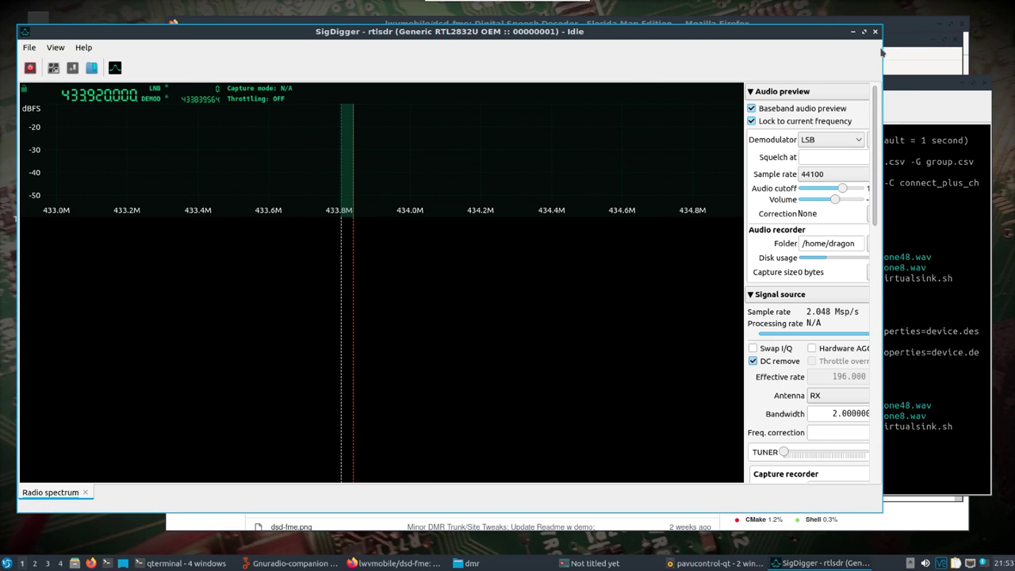
Close SigDigger and relaunch it from the Hamradio menu
click(875, 30)
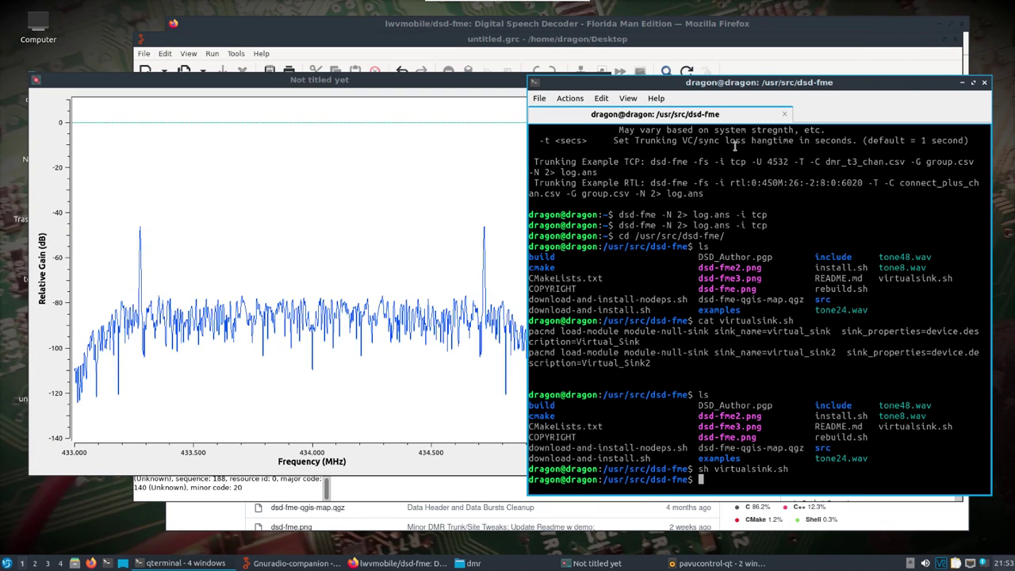
click(8, 564)
mouse_move(30, 357)
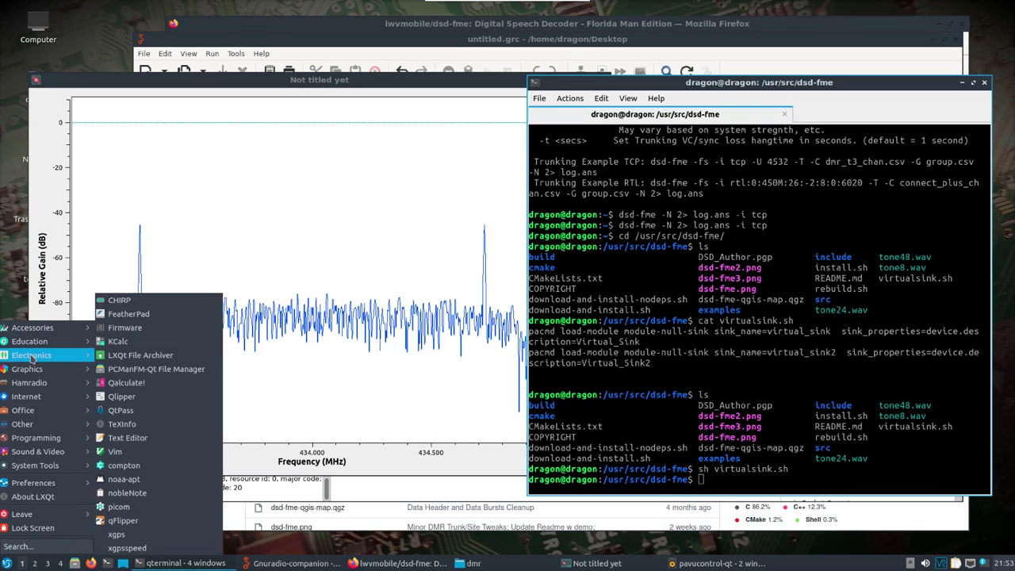
mouse_move(71, 385)
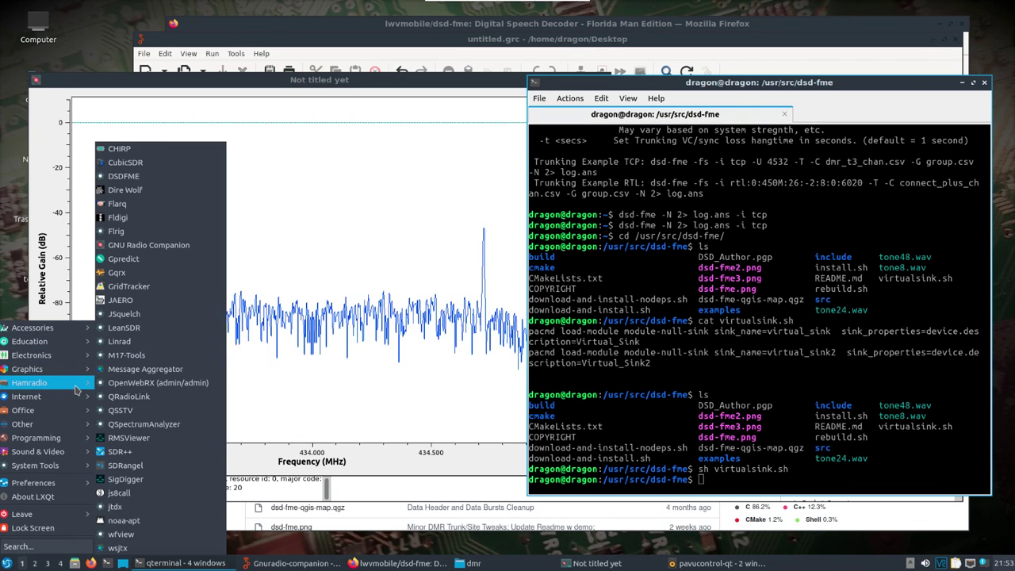
click(123, 479)
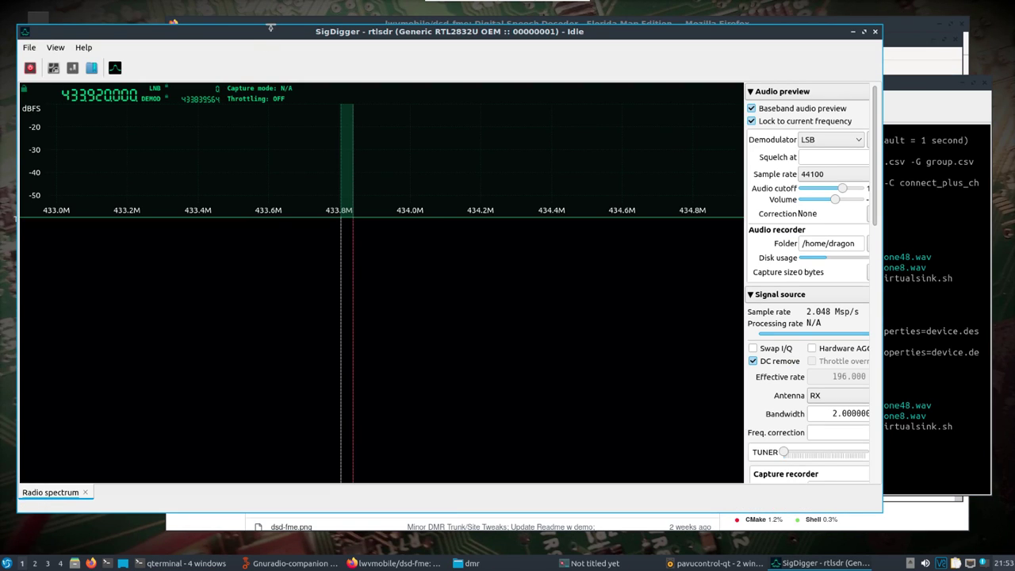
Choose FM demodulation, untick Lock to current frequency, and run live capture from the rtlsdr
drag(264, 38, 293, 32)
click(842, 140)
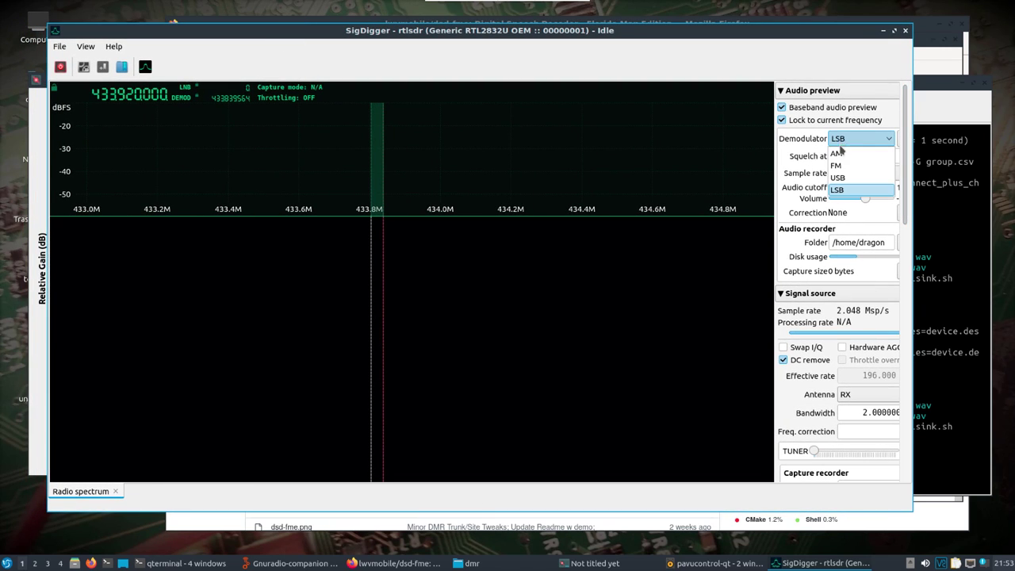
click(842, 166)
click(784, 120)
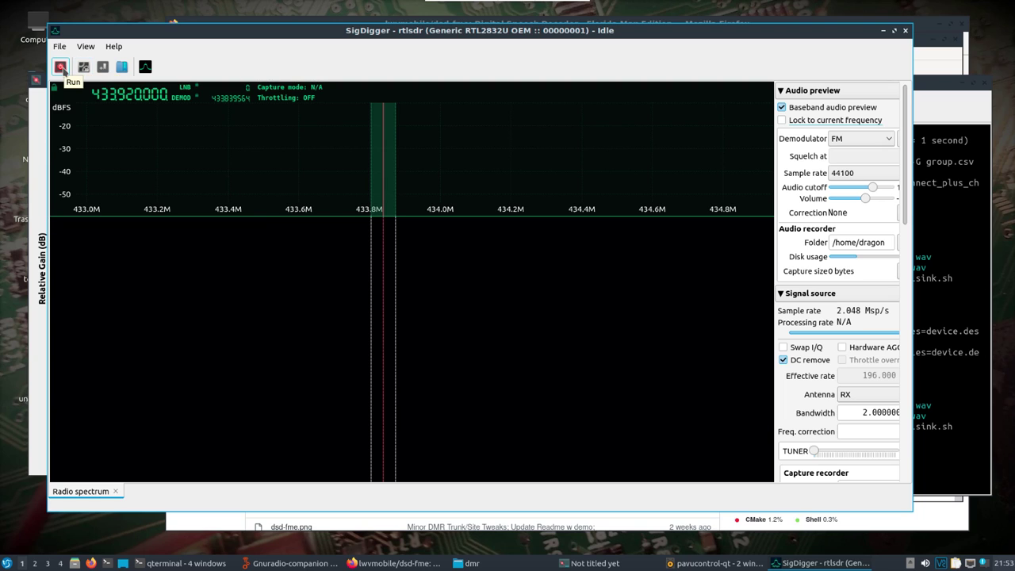
click(60, 67)
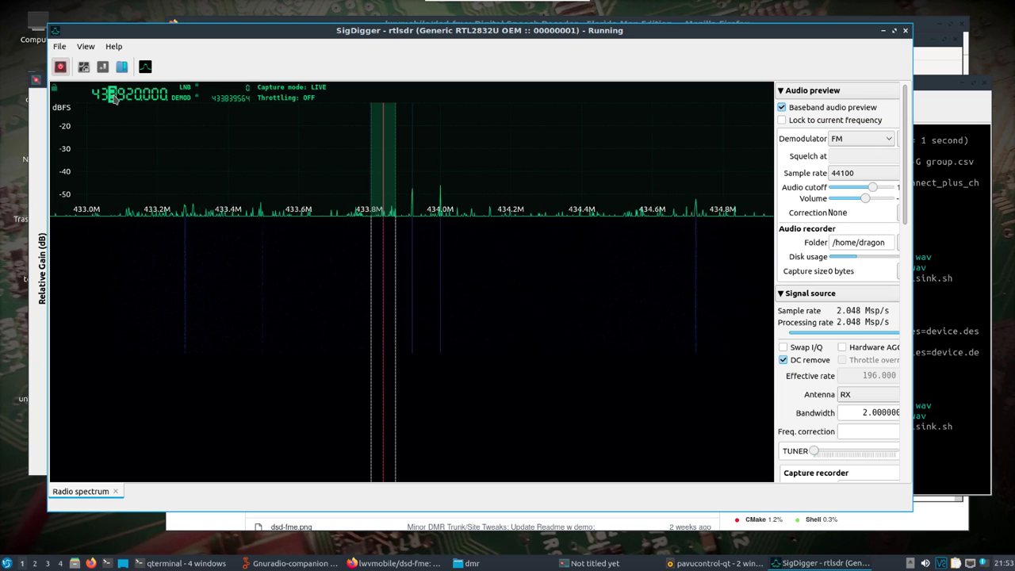
scroll(114, 94, up, 1)
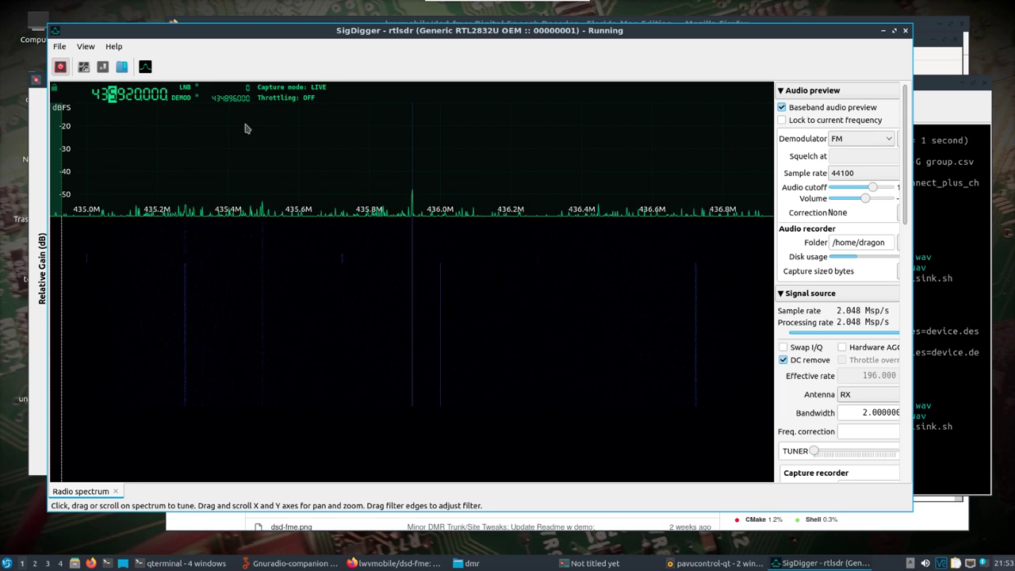
Retune the receiver frequency down from 435.92 MHz to 435.22 MHz
click(413, 207)
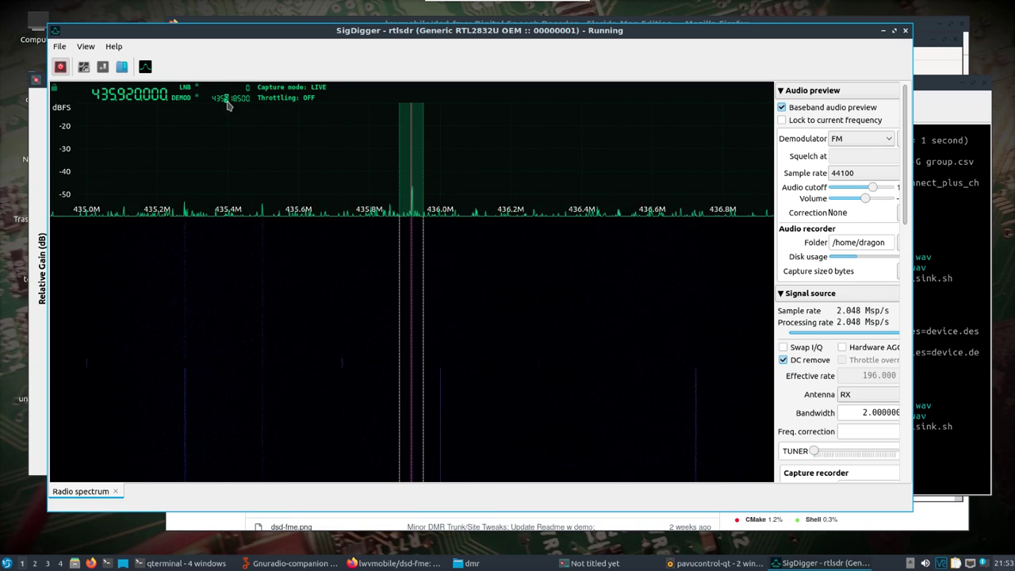
scroll(227, 102, down, 6)
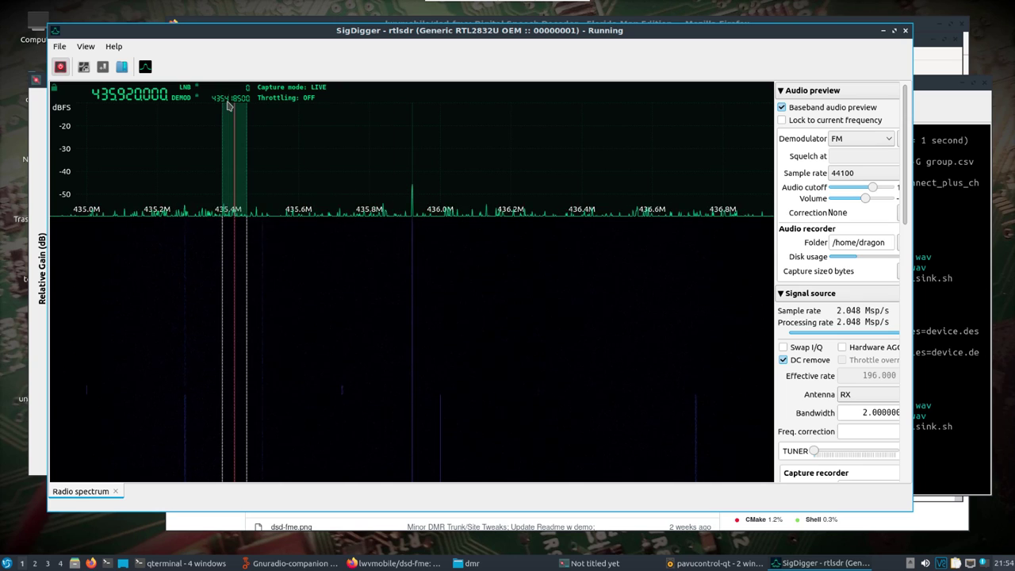
scroll(227, 104, down, 1)
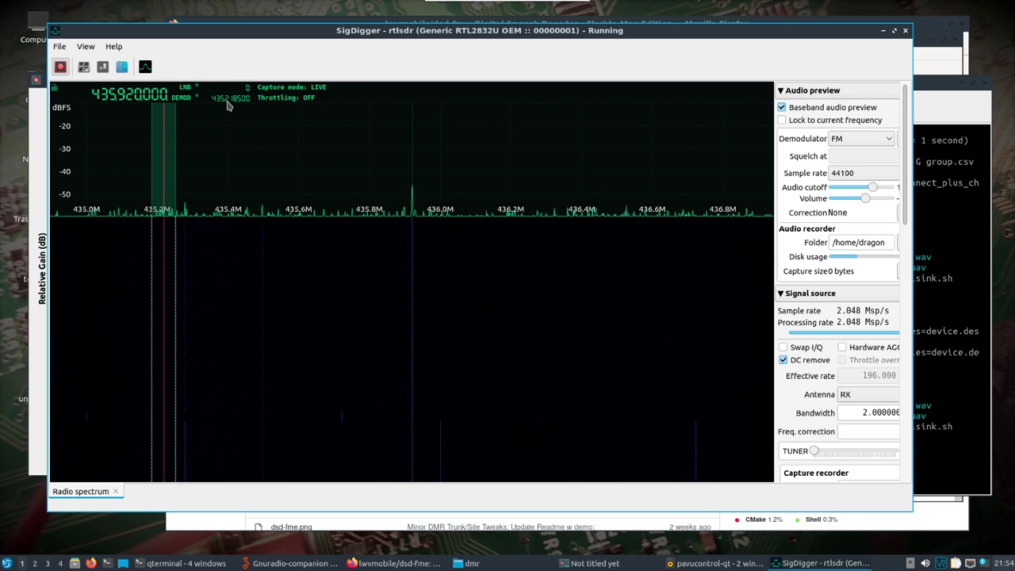
scroll(227, 104, up, 1)
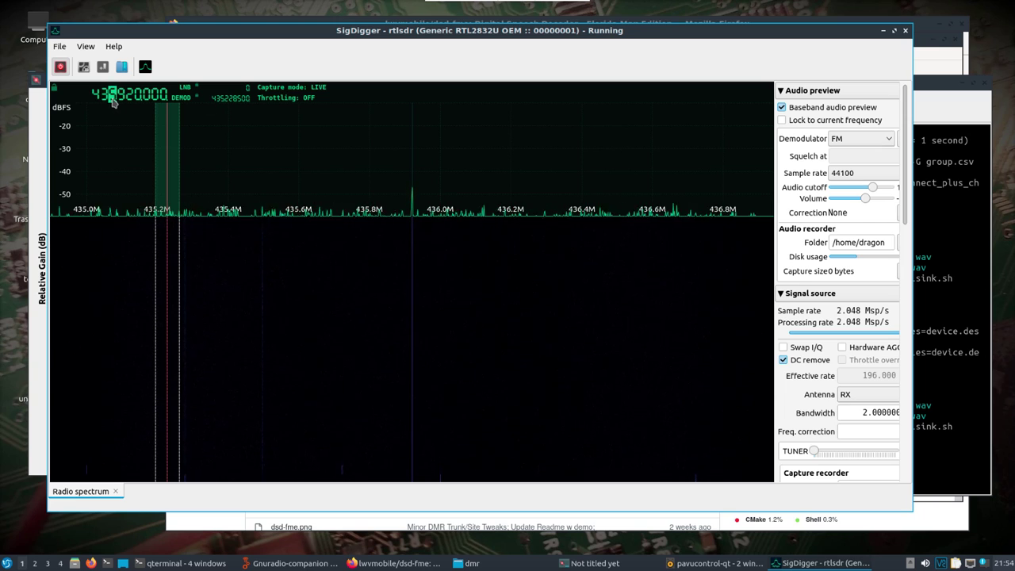
scroll(113, 101, down, 2)
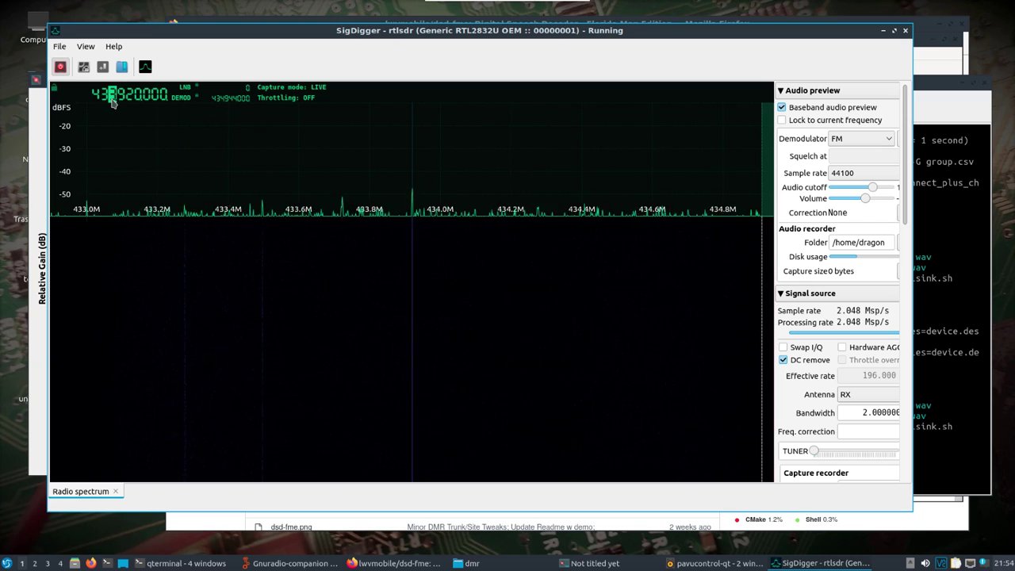
scroll(113, 102, down, 1)
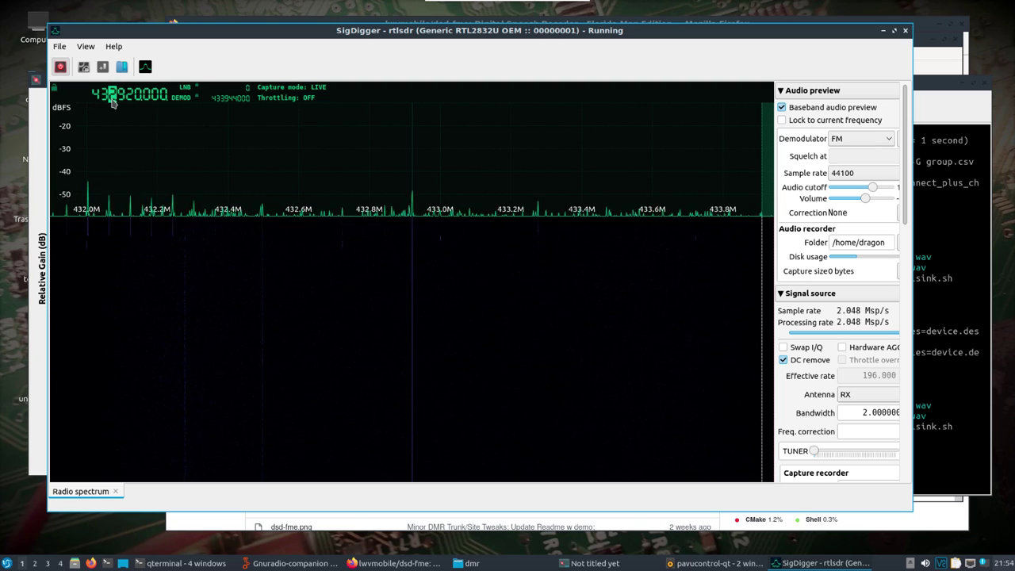
scroll(114, 101, up, 3)
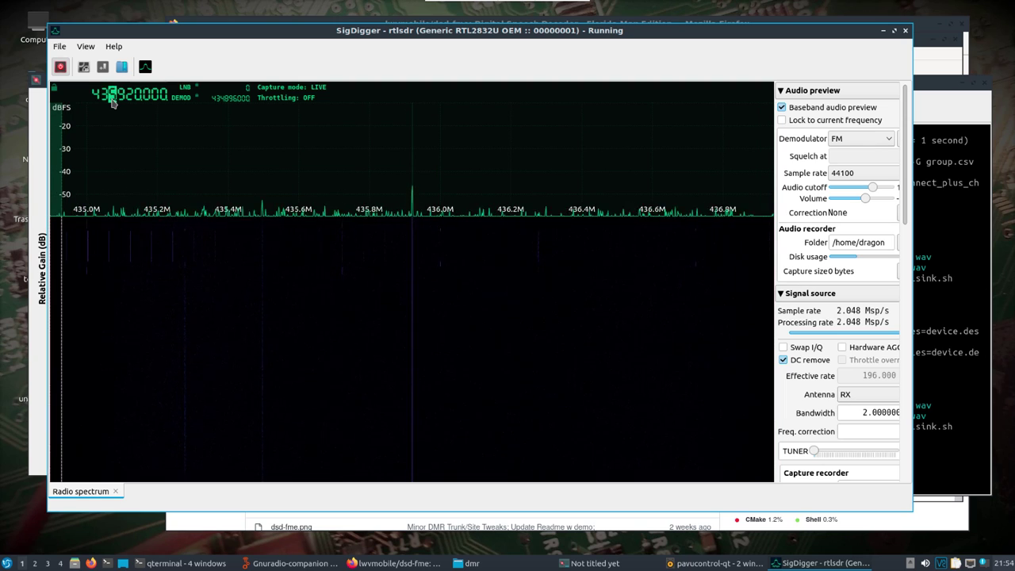
scroll(115, 102, down, 1)
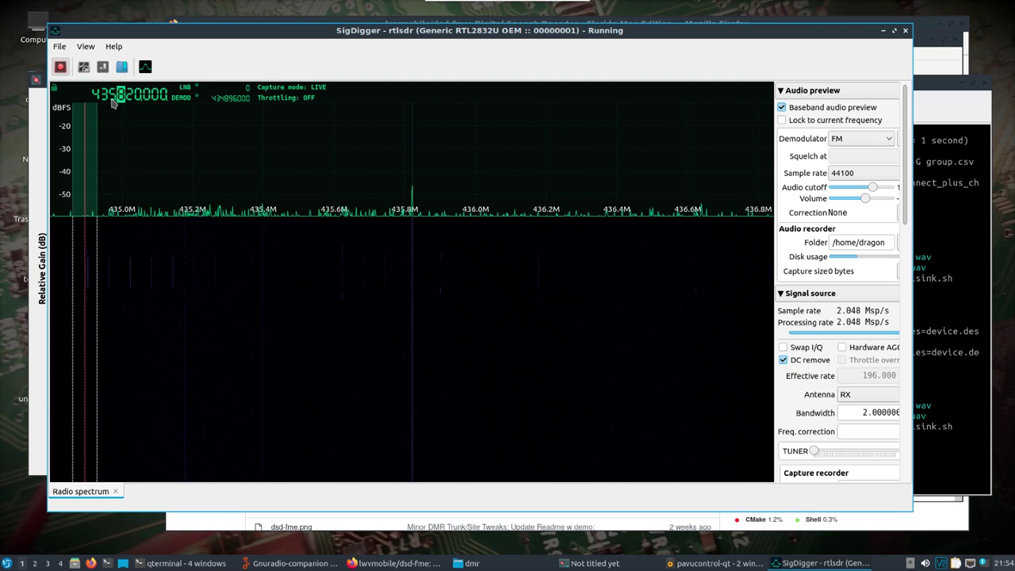
scroll(113, 102, down, 5)
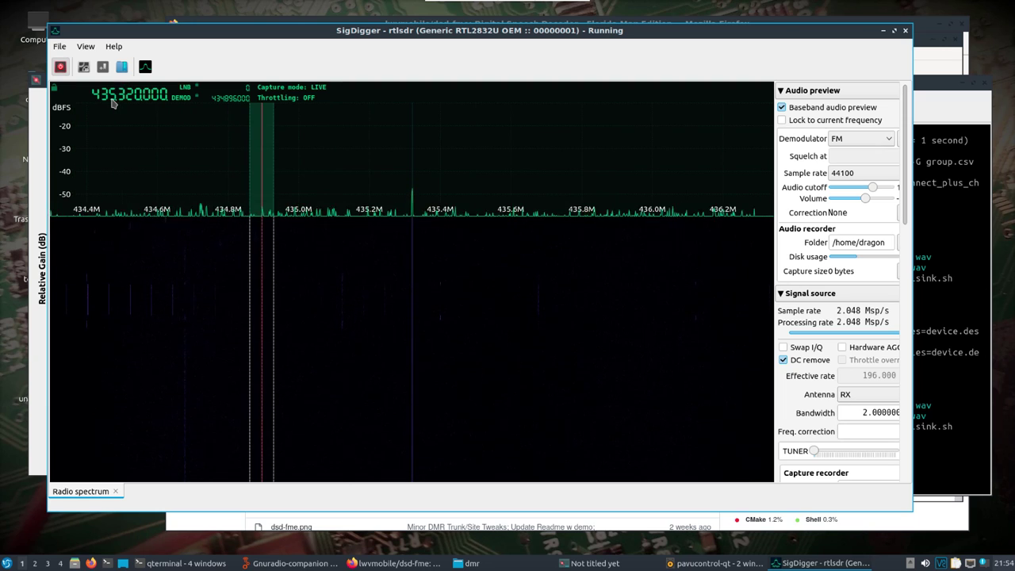
scroll(113, 102, down, 1)
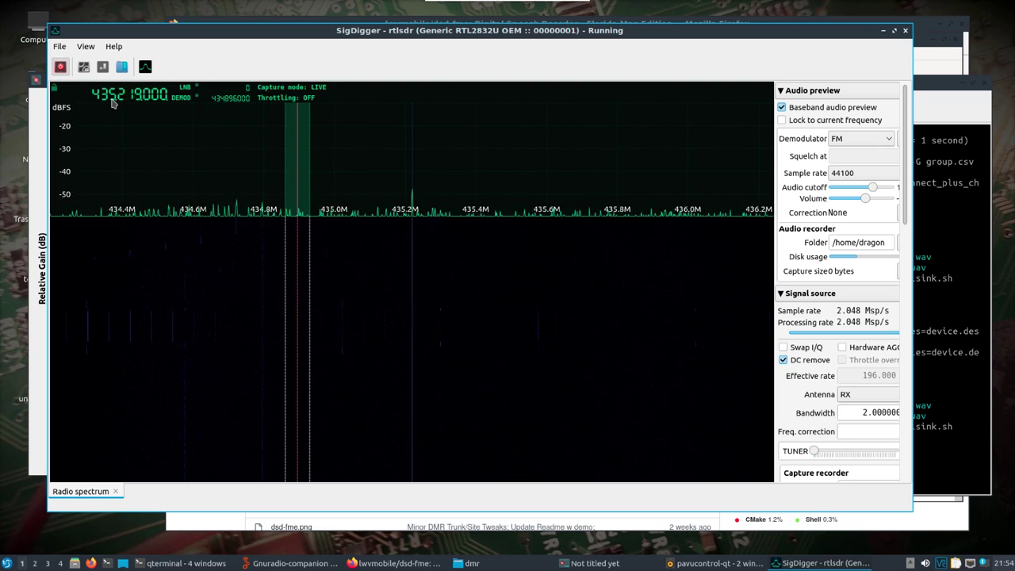
scroll(139, 95, up, 1)
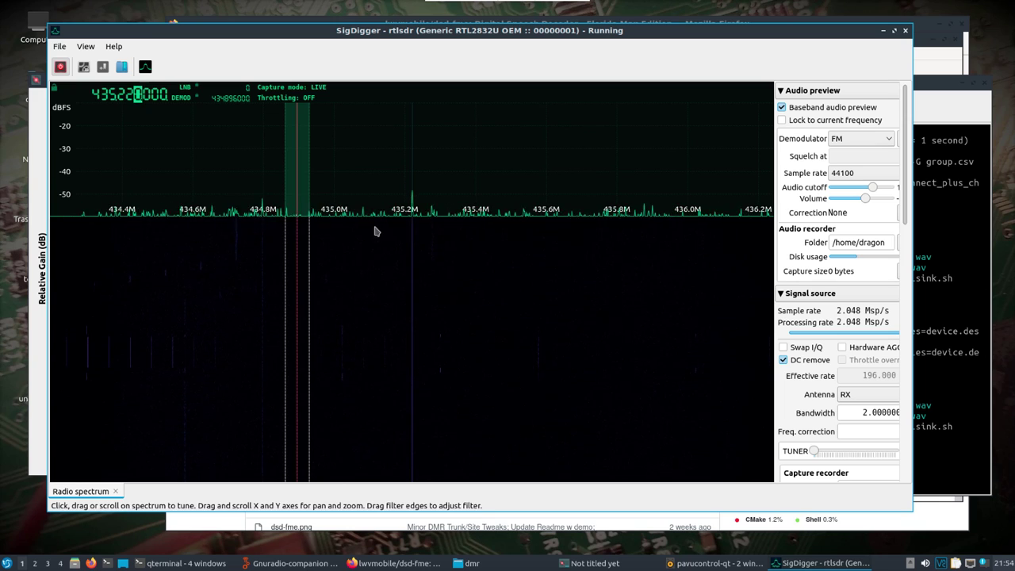
Narrow the demodulator filter and move it onto the signal near 435.28 MHz
click(412, 201)
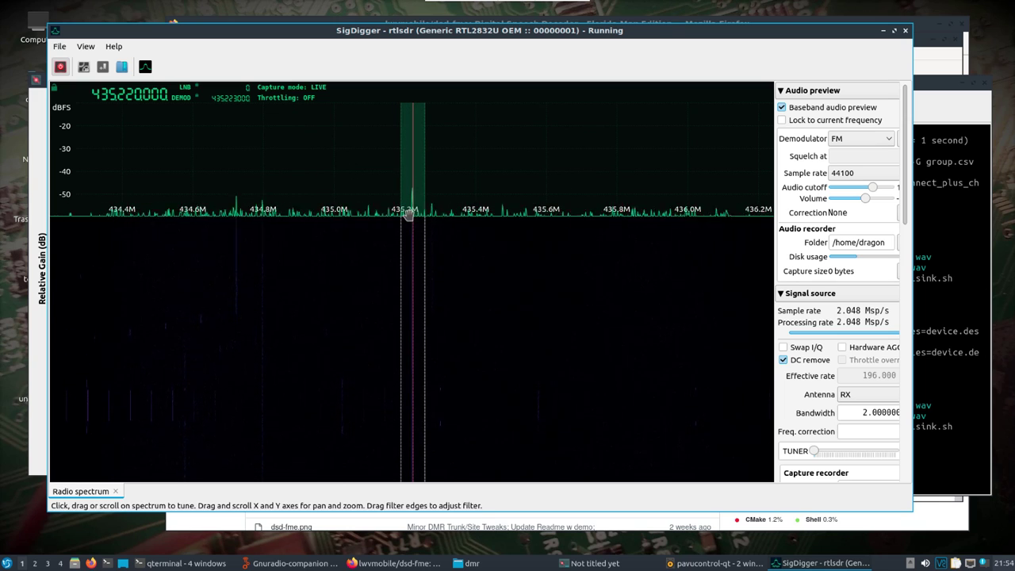
scroll(407, 214, up, 6)
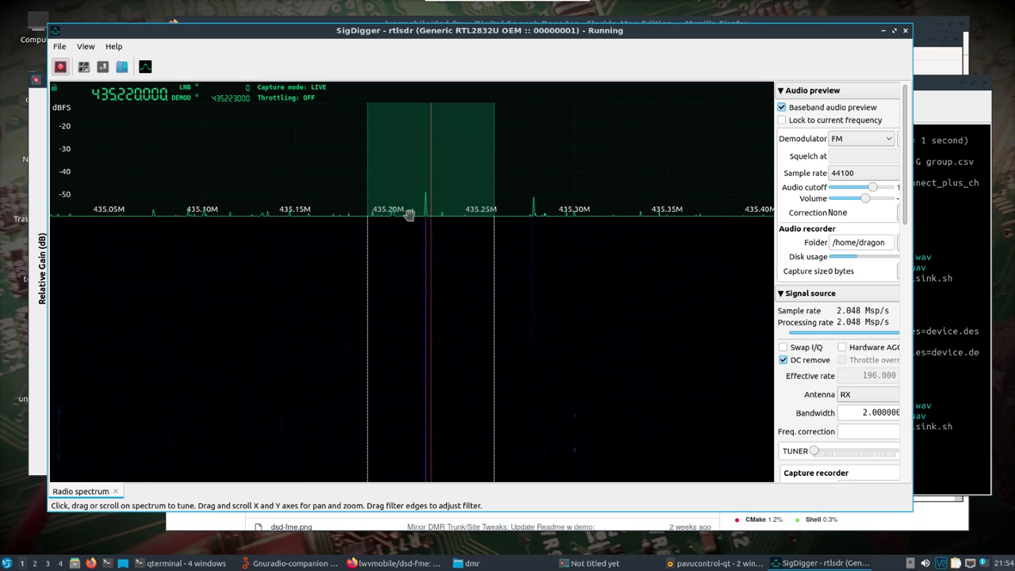
drag(493, 199, 434, 198)
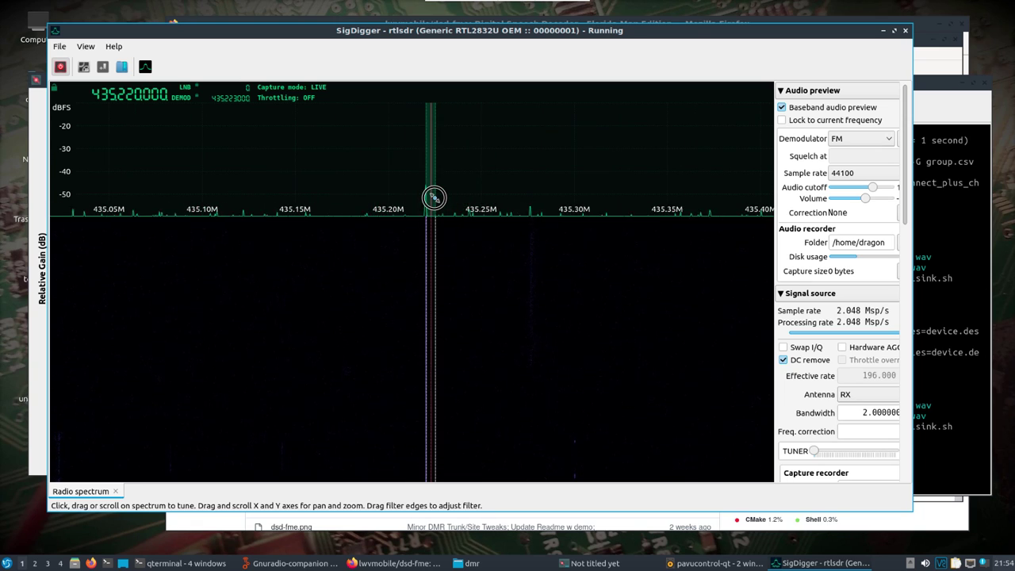
click(427, 200)
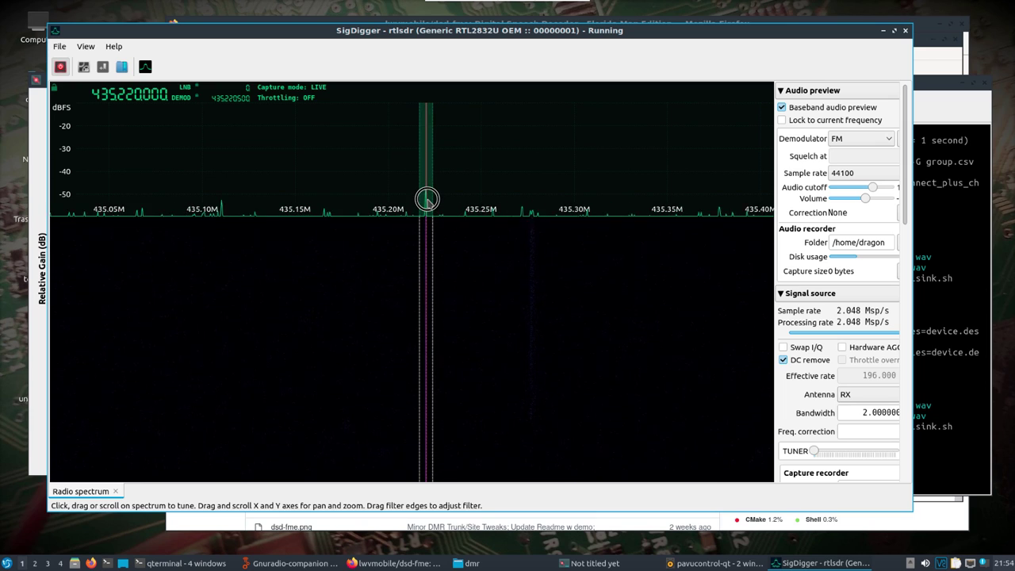
drag(442, 199, 535, 195)
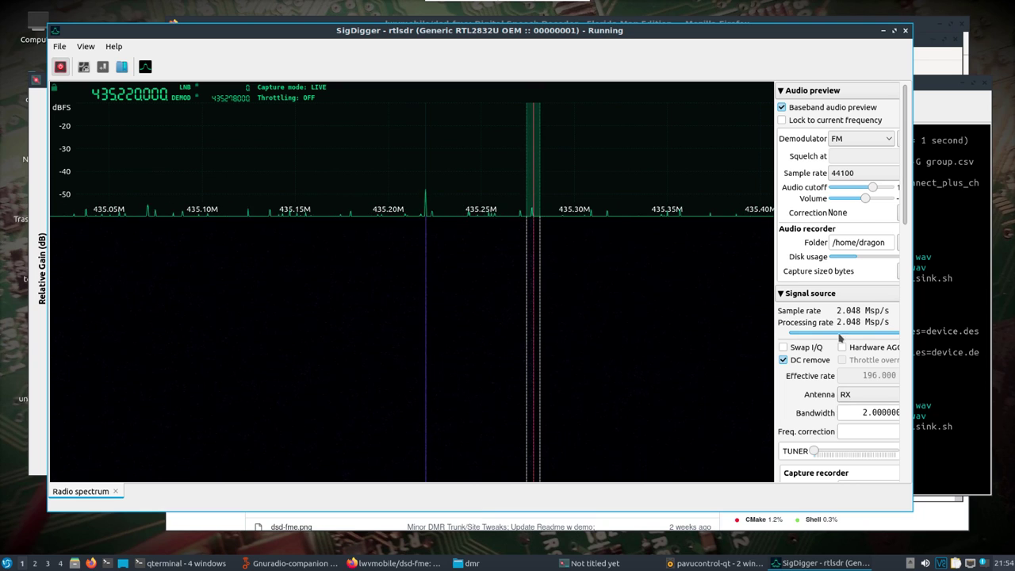
Leave hardware AGC off, raise tuner gain to 27 dB, and widen the demodulator filter slightly
drag(775, 316, 687, 314)
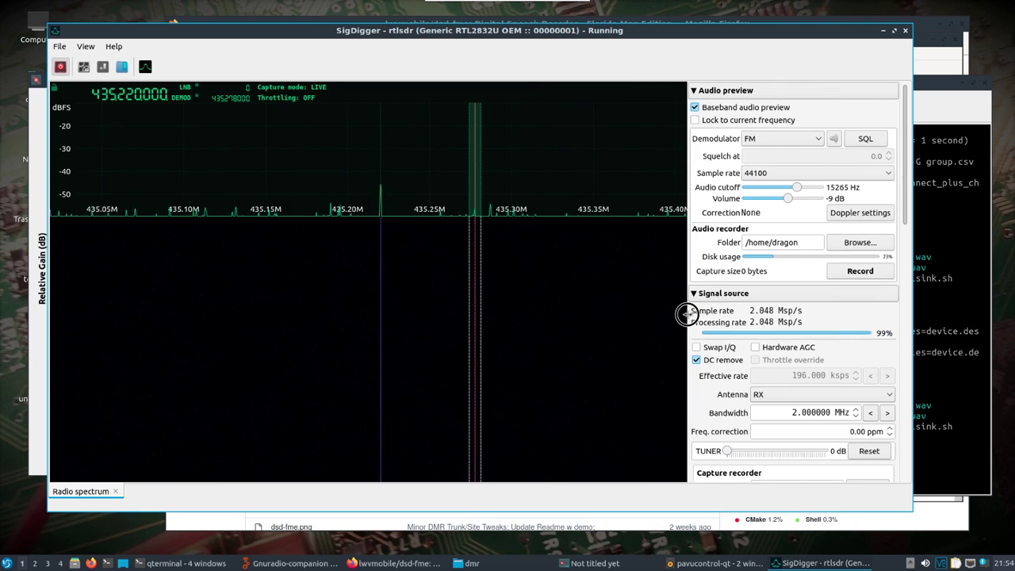
click(755, 348)
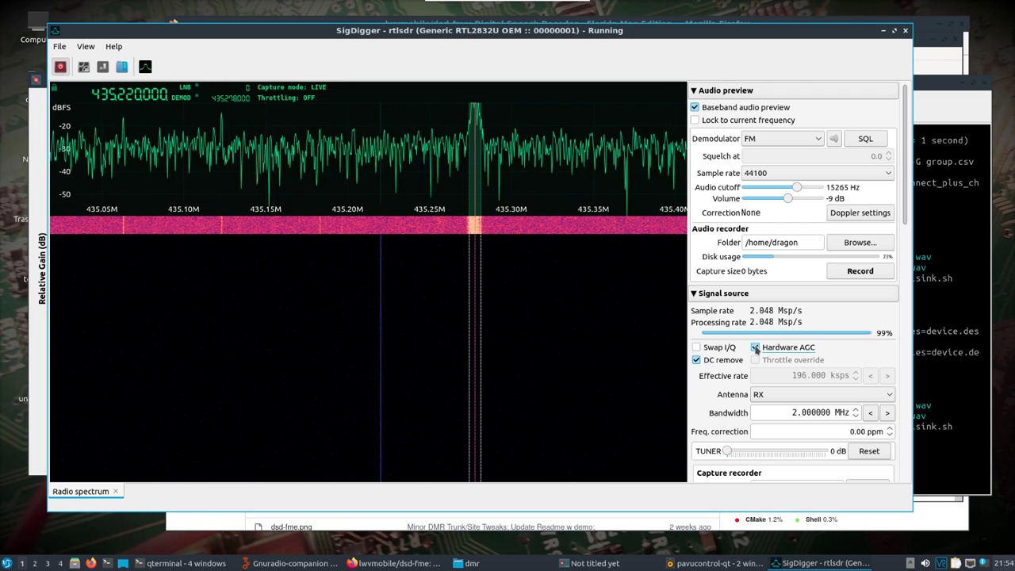
click(756, 348)
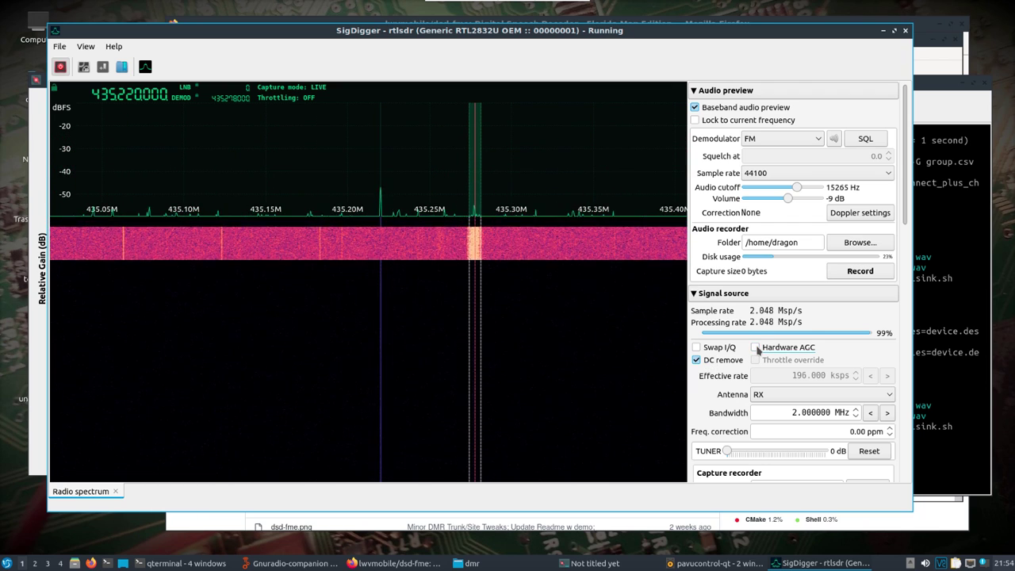
drag(727, 450, 778, 450)
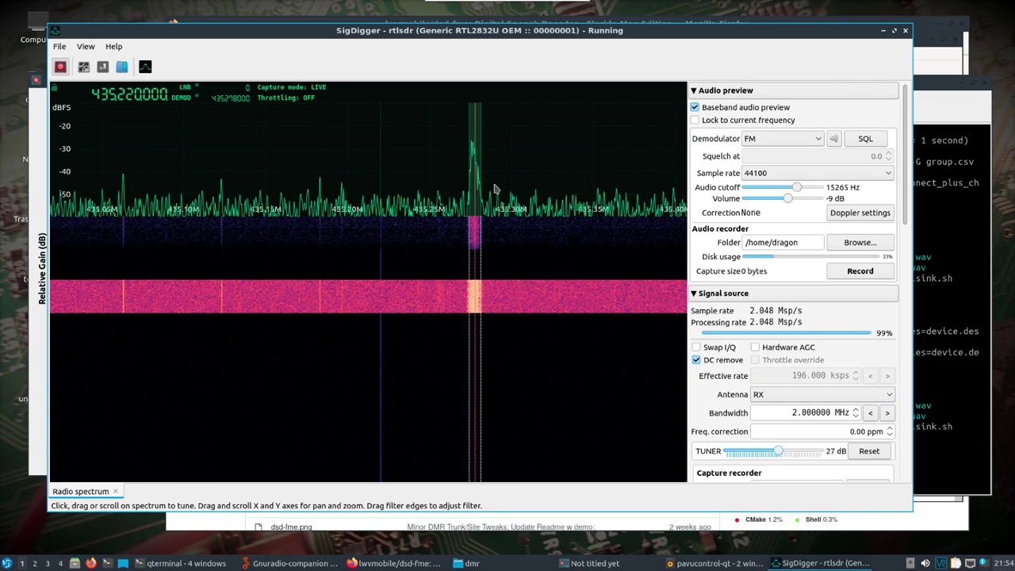
drag(481, 181, 486, 182)
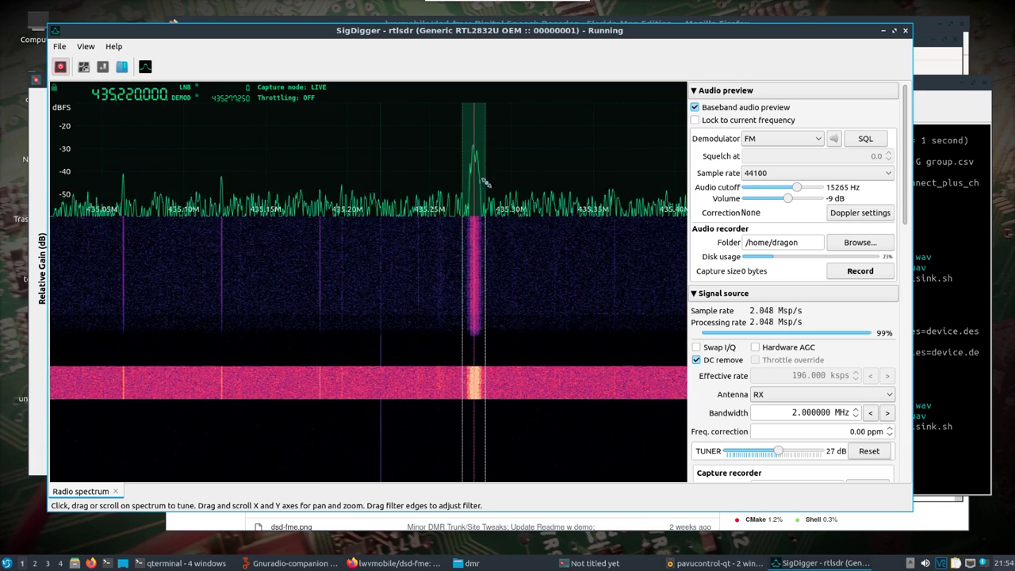
Tick Lock to current frequency and drag the audio filter band to about 435.2095 MHz
click(695, 120)
drag(473, 180, 464, 182)
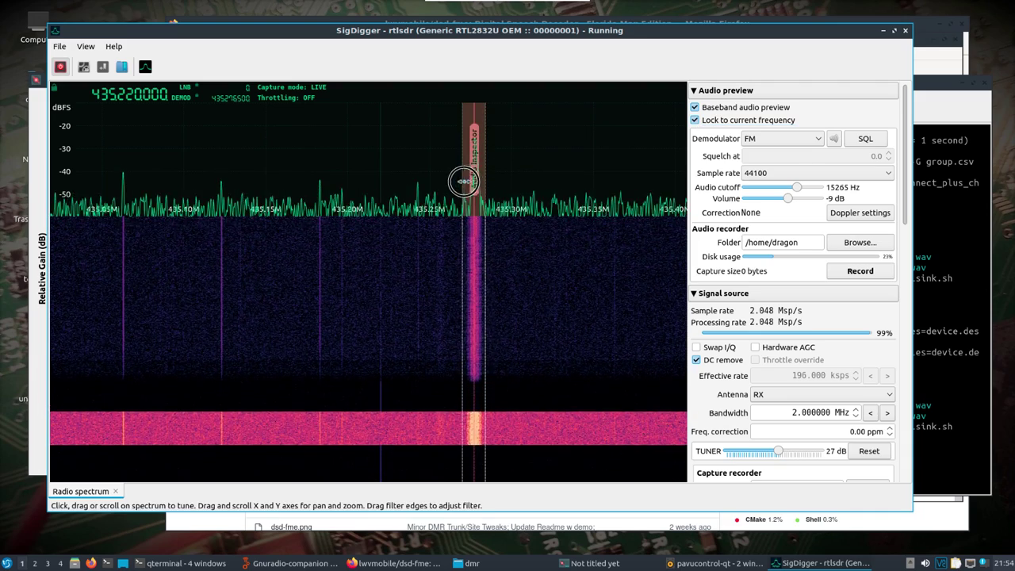
drag(392, 184, 373, 166)
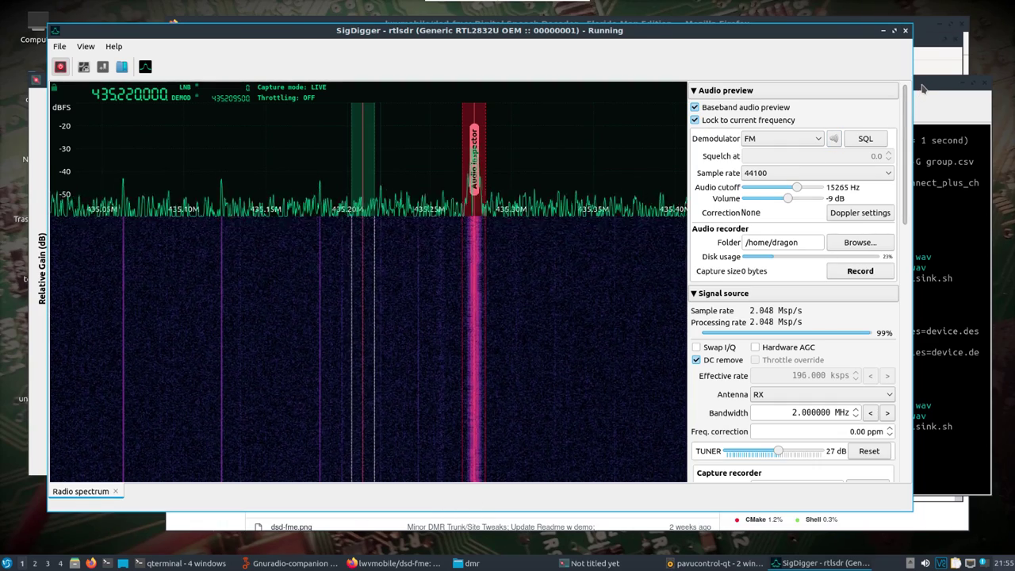
click(926, 564)
Route SigDigger's ALSA playback stream to Virtual_Sink2, minimise the mixer, and return to the terminal
click(932, 484)
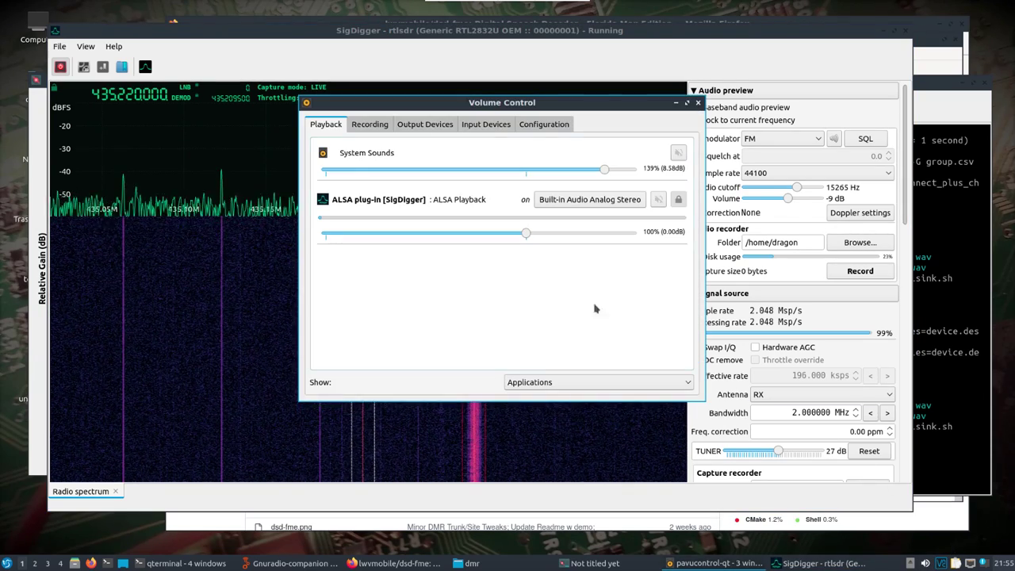
click(577, 202)
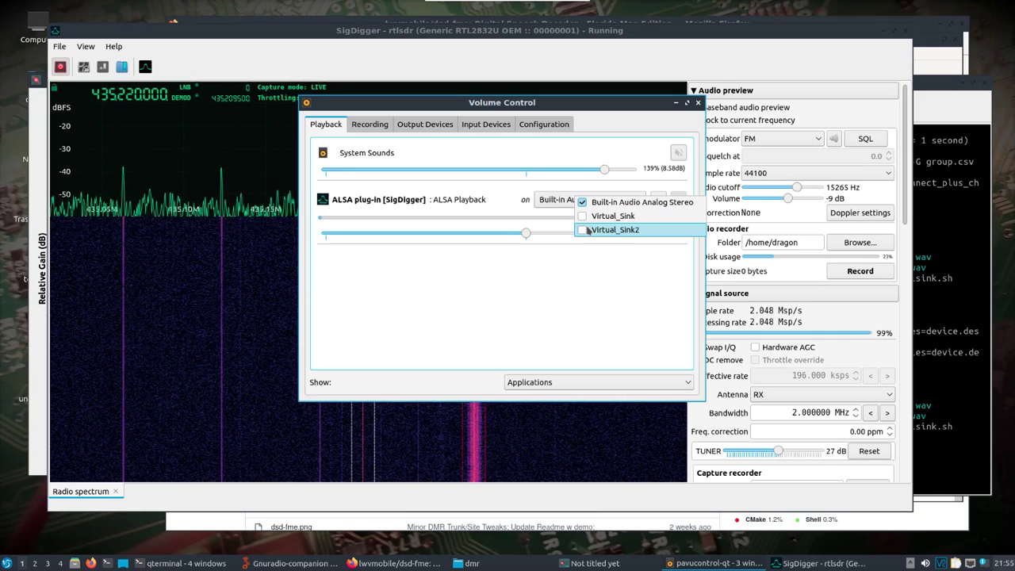
click(587, 230)
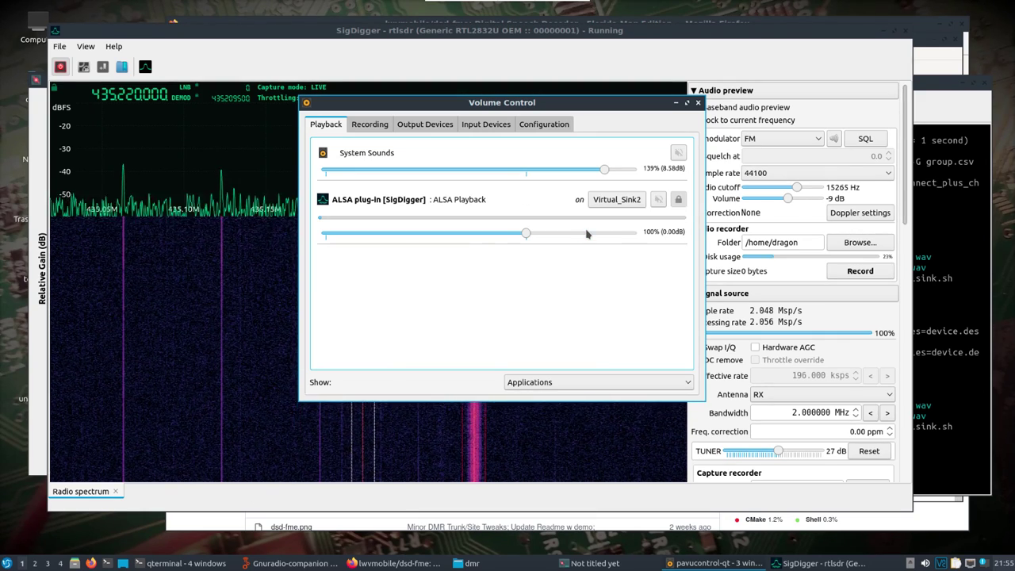
click(675, 103)
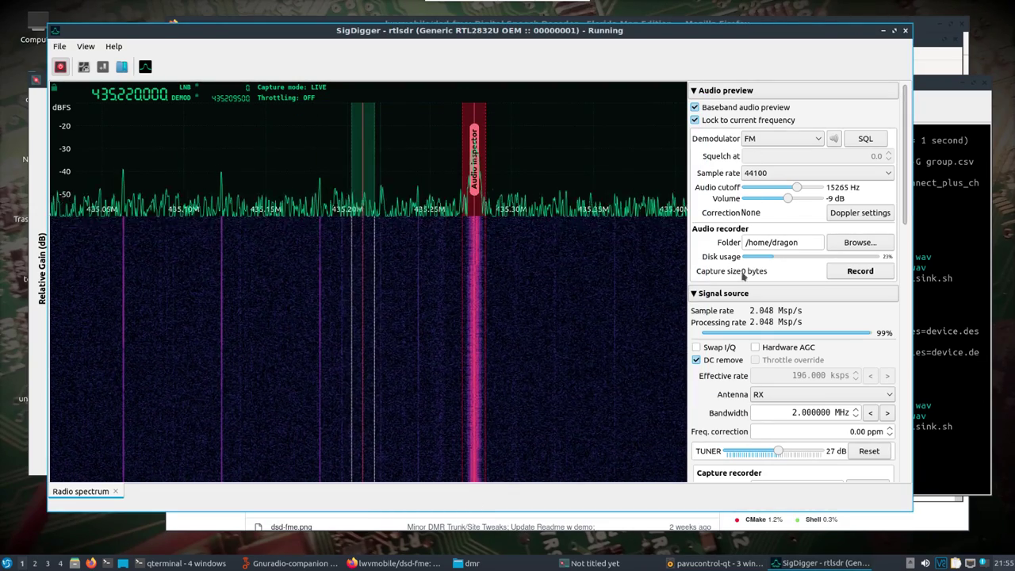
click(925, 314)
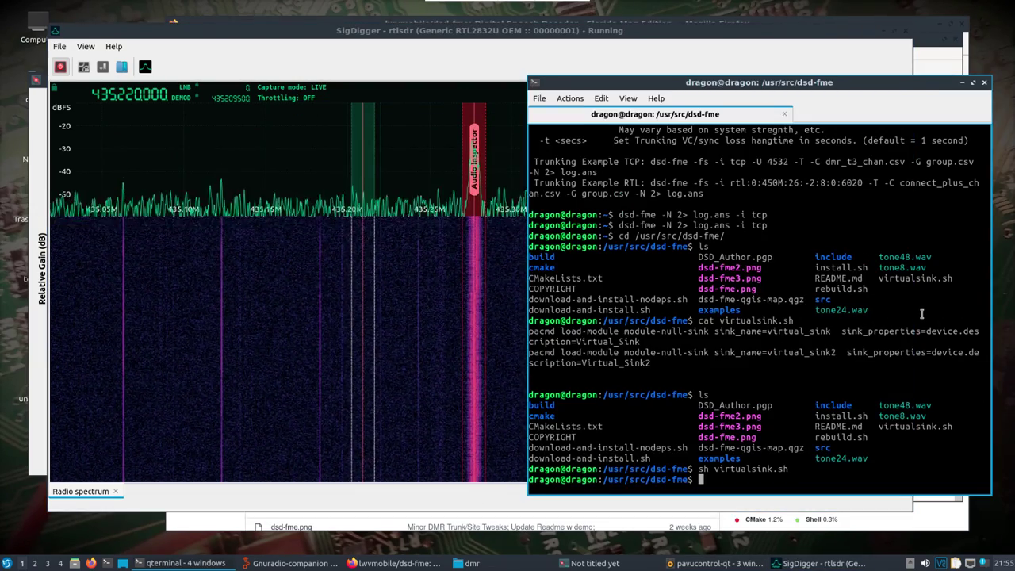
Recall the earlier dsd-fme command, drop its tcp input option, and run it
key(Up)
key(Up)
key(Up)
key(Up)
key(Up)
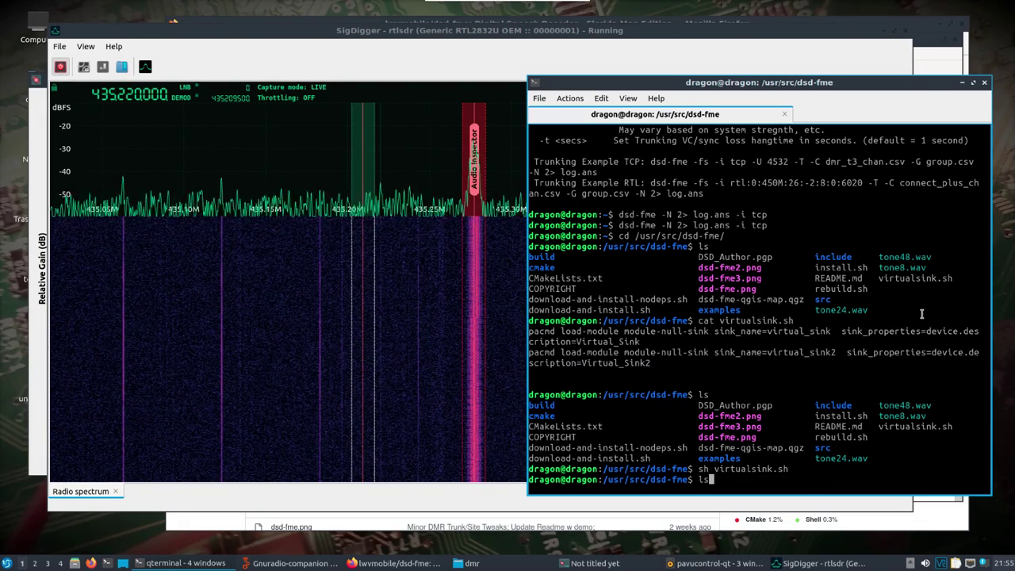
key(Up)
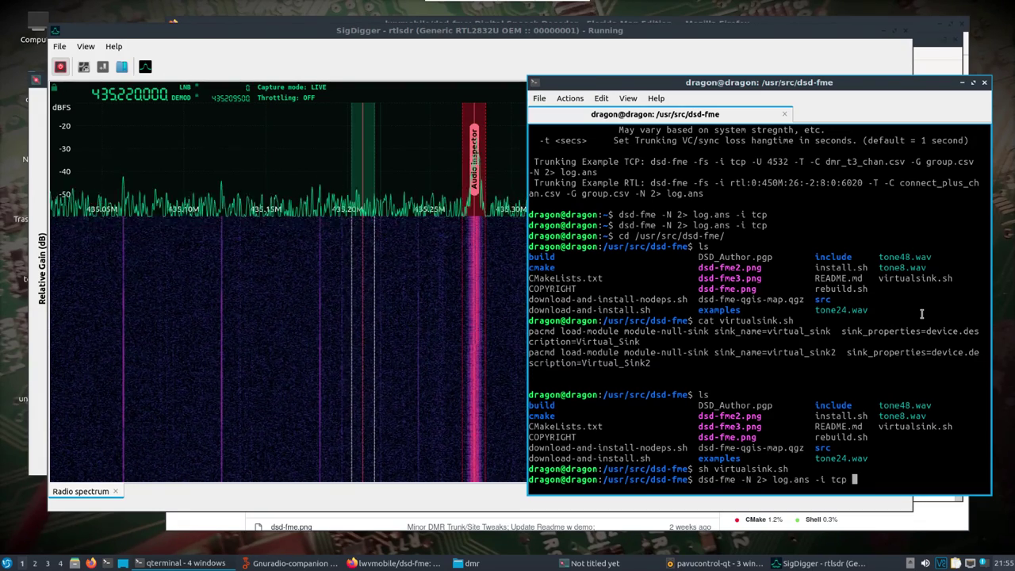
key(BackSpace)
key(BackSpace)
key(BackSpace)
key(BackSpace)
key(BackSpace)
key(BackSpace)
key(BackSpace)
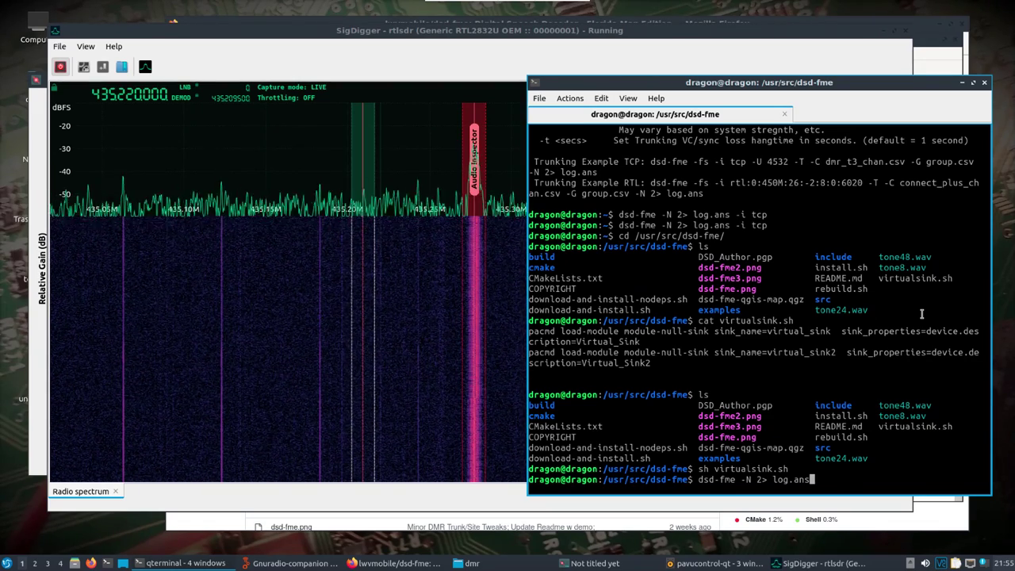
key(Return)
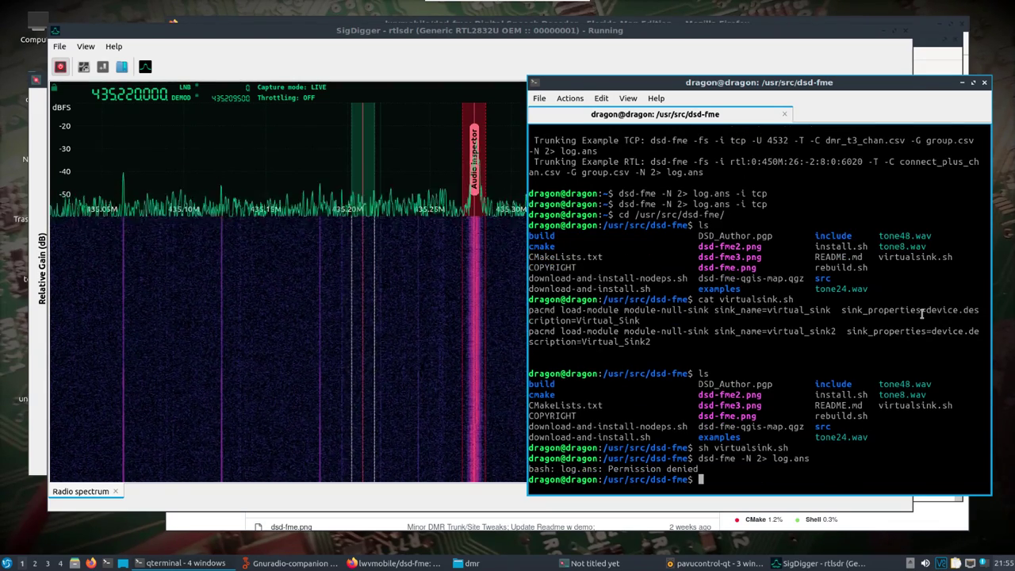
Change to /home/dragon/ and relaunch 'dsd-fme -N 2> log.ans' from there
text(cd /home/dragon/)
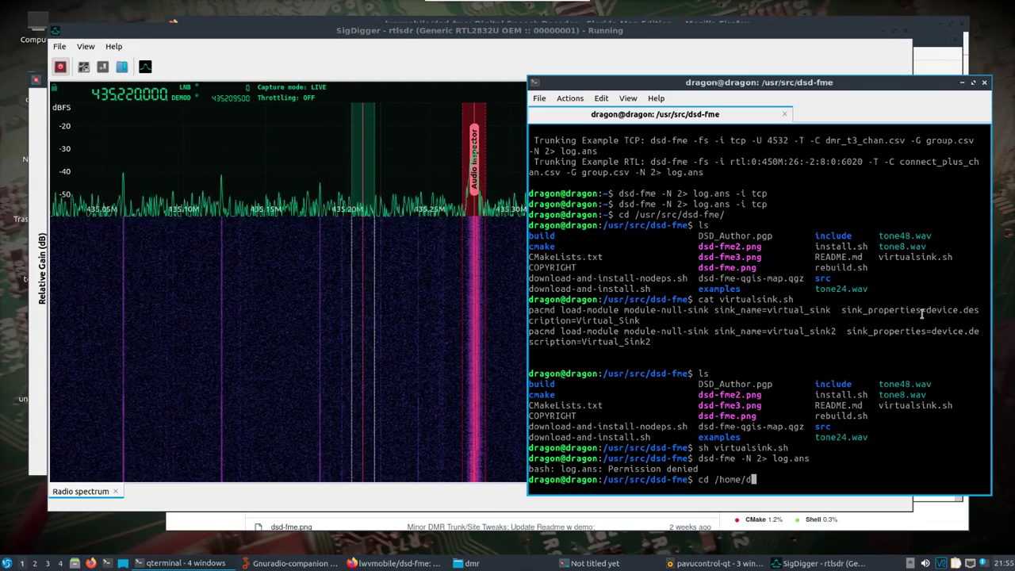
key(Return)
key(Up)
key(Up)
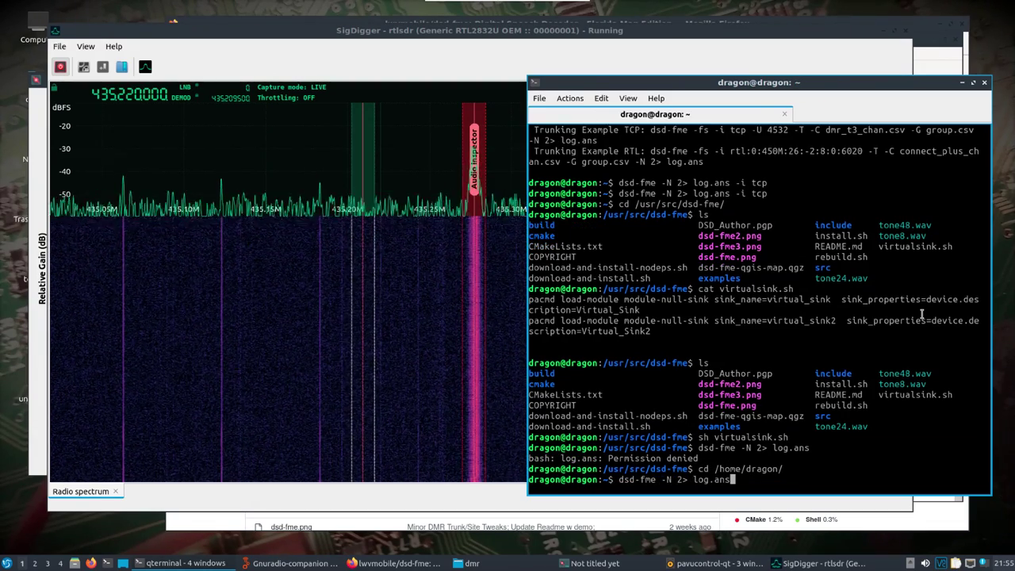
key(Return)
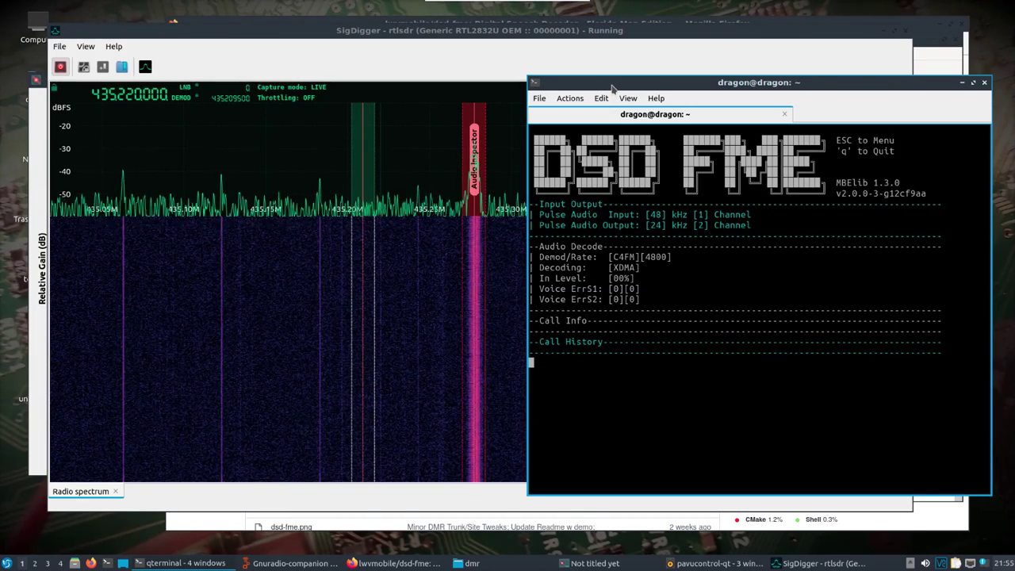
Send the DSD-FME2 and DSD-FME1 playback streams to Virtual_Sink2 in the mixer
click(926, 563)
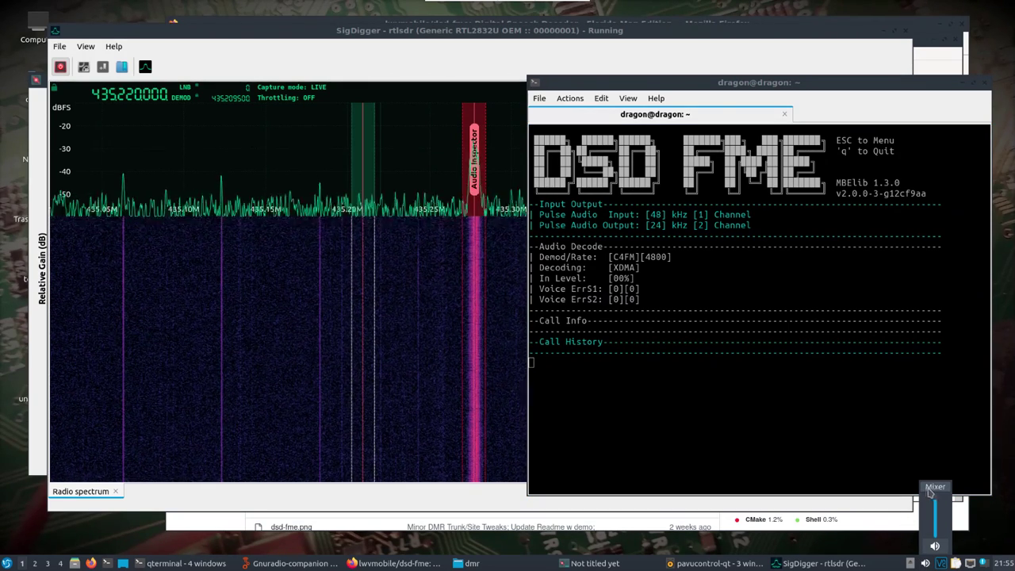
click(933, 488)
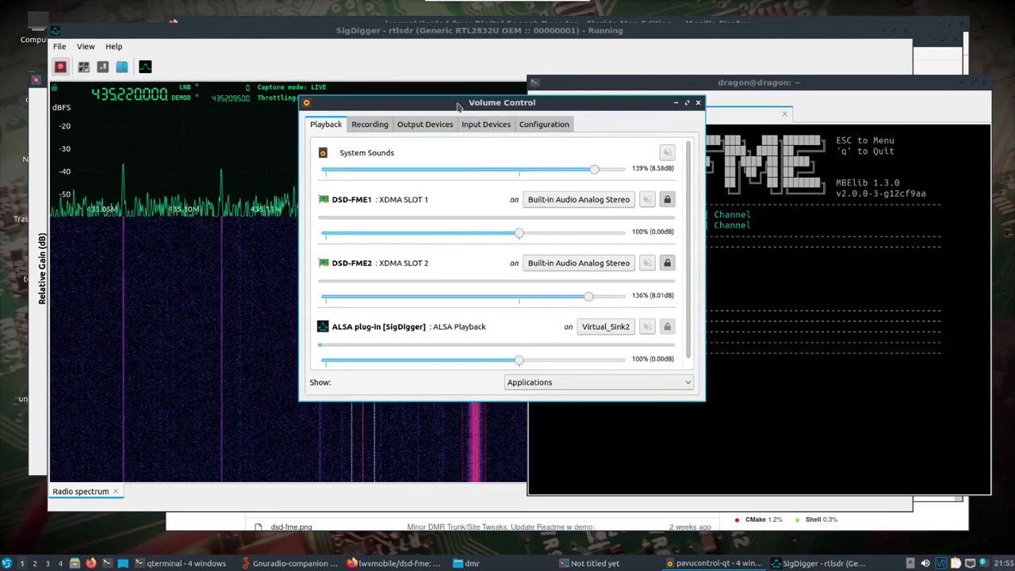
drag(458, 107, 268, 88)
click(376, 244)
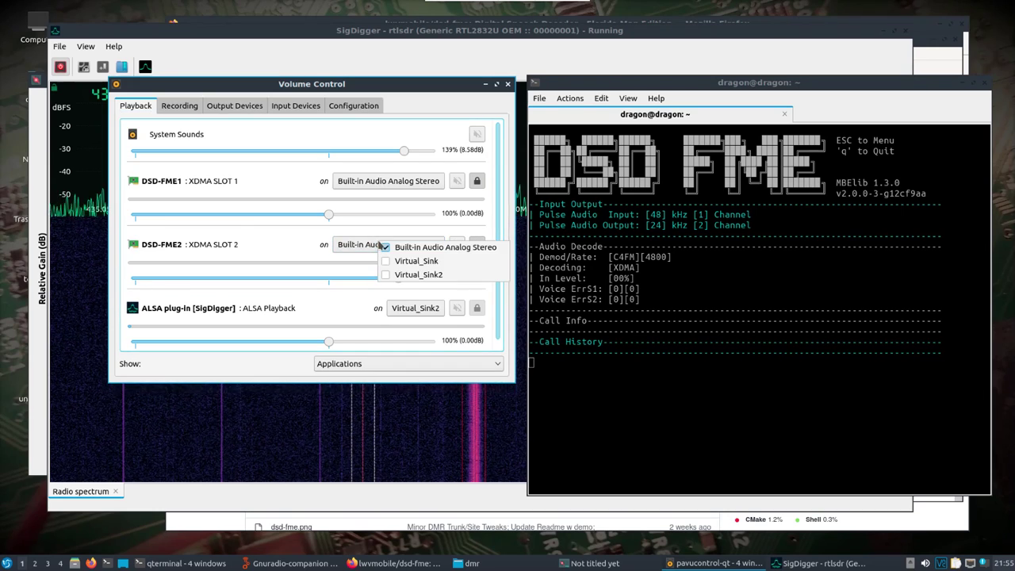
click(397, 275)
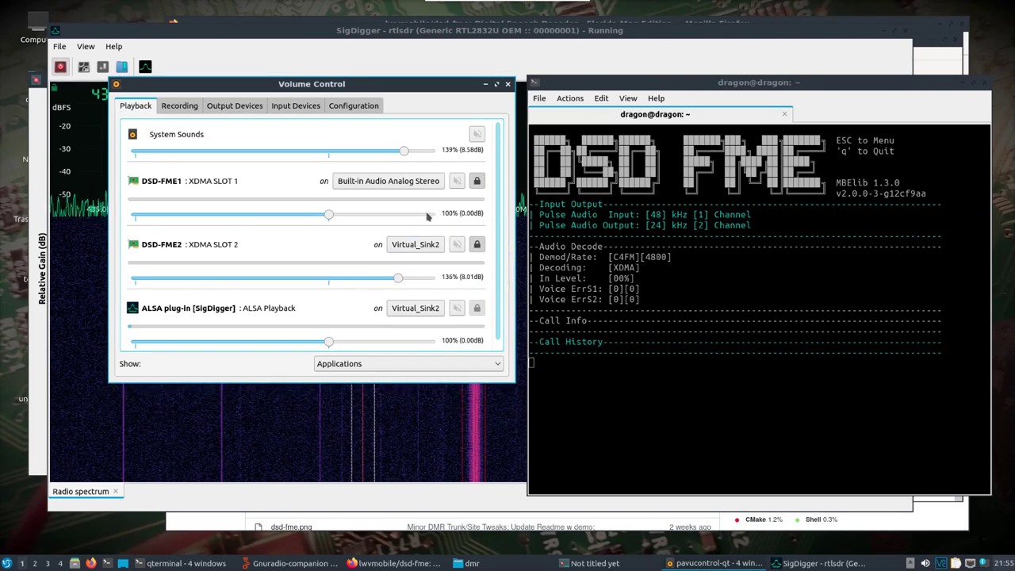
click(409, 184)
click(422, 215)
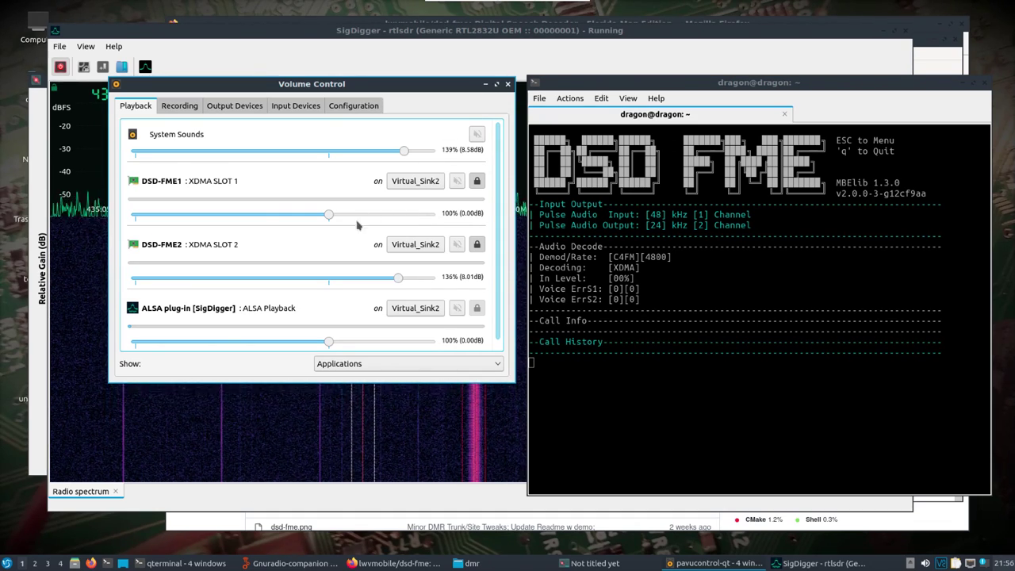
Raise SigDigger's playback volume to 115% and DSD-FME1 to 114%
drag(329, 341, 358, 341)
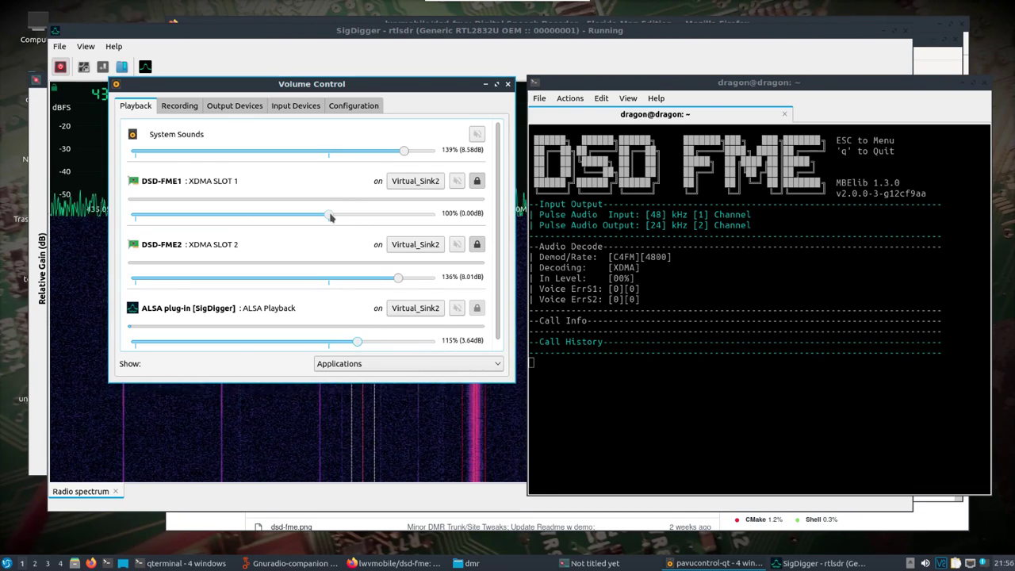
drag(332, 215, 357, 216)
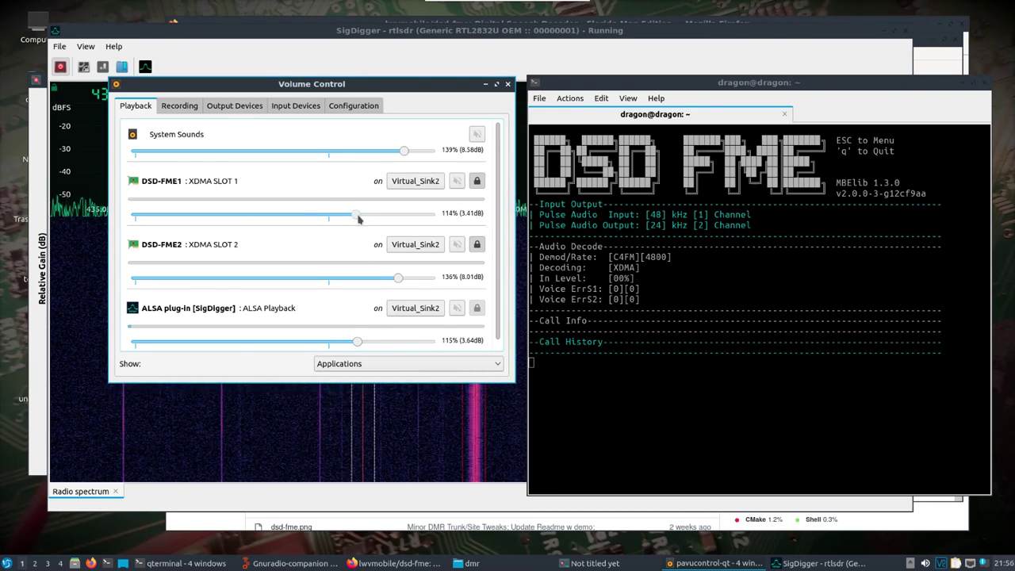
click(180, 105)
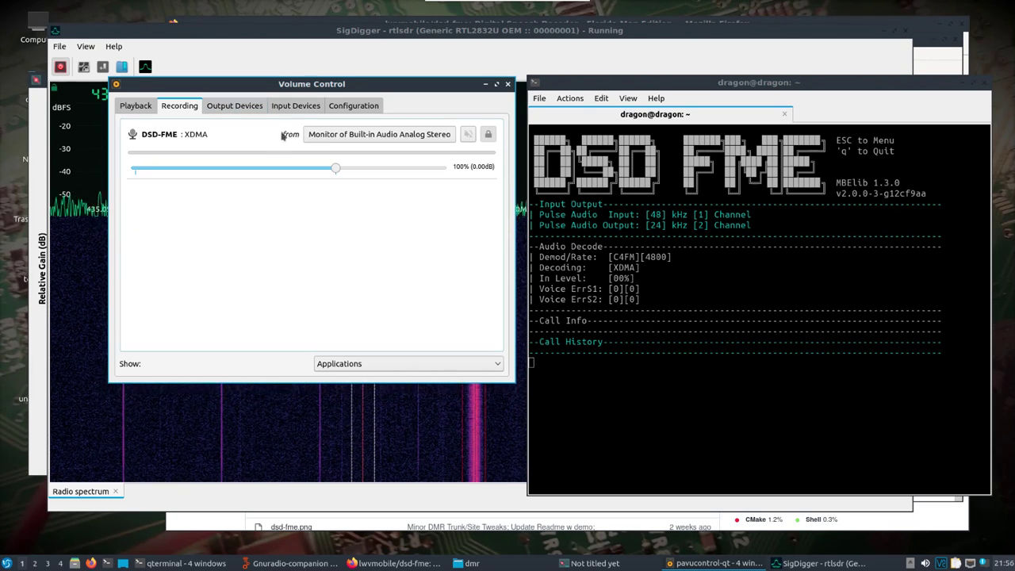
Set DSD-FME's recording source to Monitor of Virtual_Sink2
click(132, 106)
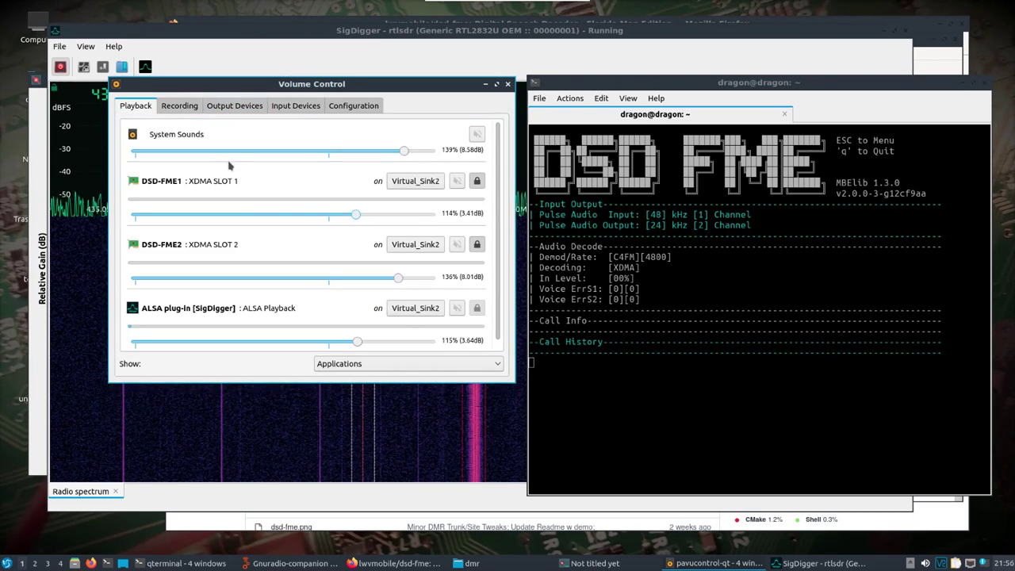
click(182, 106)
click(356, 135)
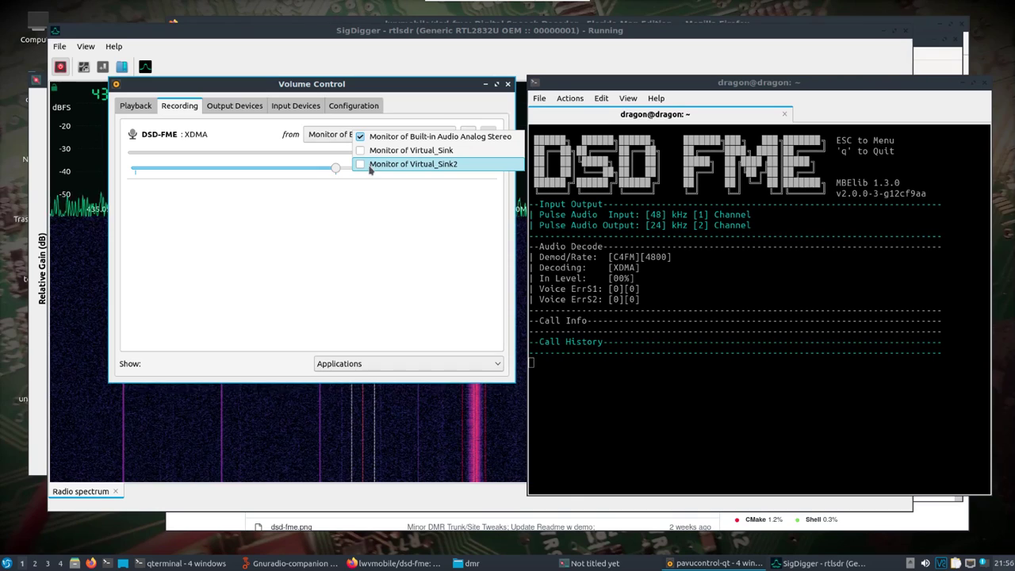
click(413, 165)
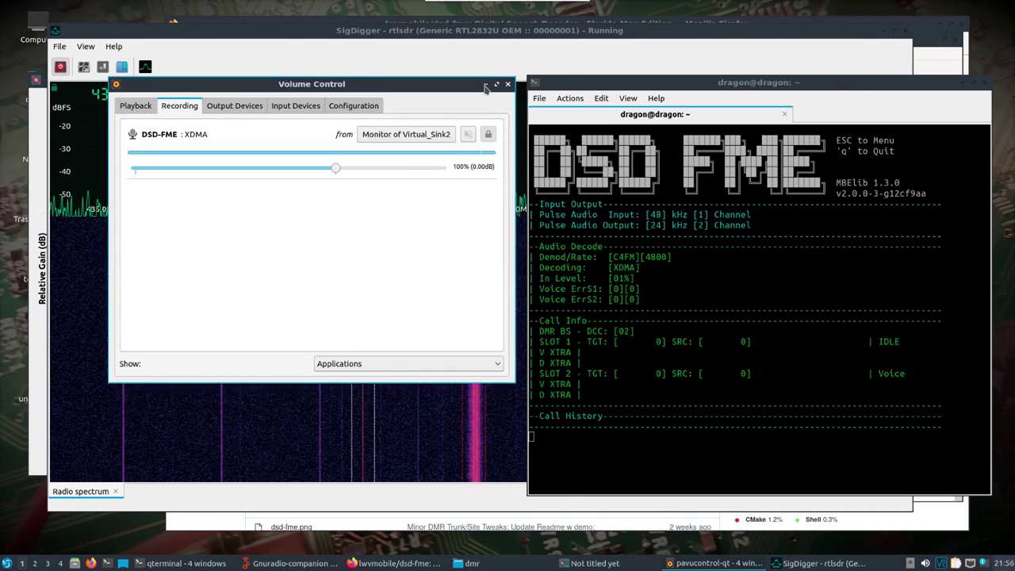
Play DSD-FME1 and DSD-FME2 through Built-in Audio Analog Stereo, keep SigDigger on Virtual_Sink2, and minimise
click(137, 106)
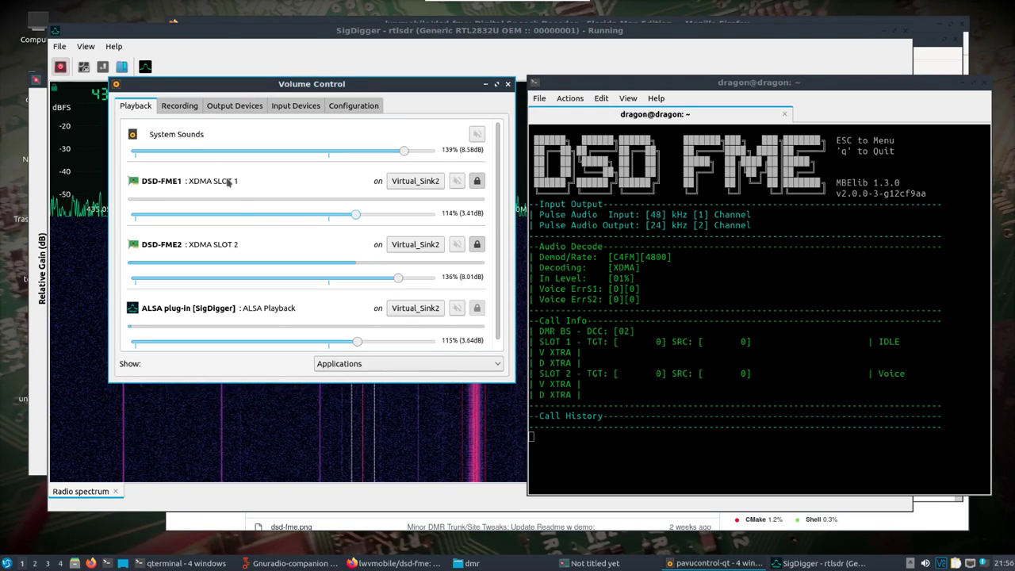
click(428, 309)
click(435, 315)
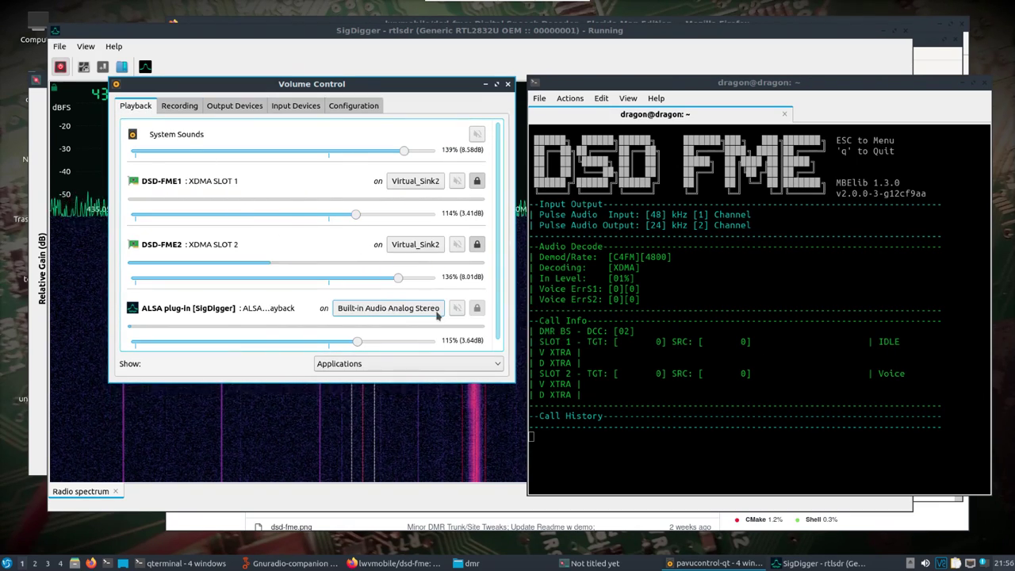
click(413, 310)
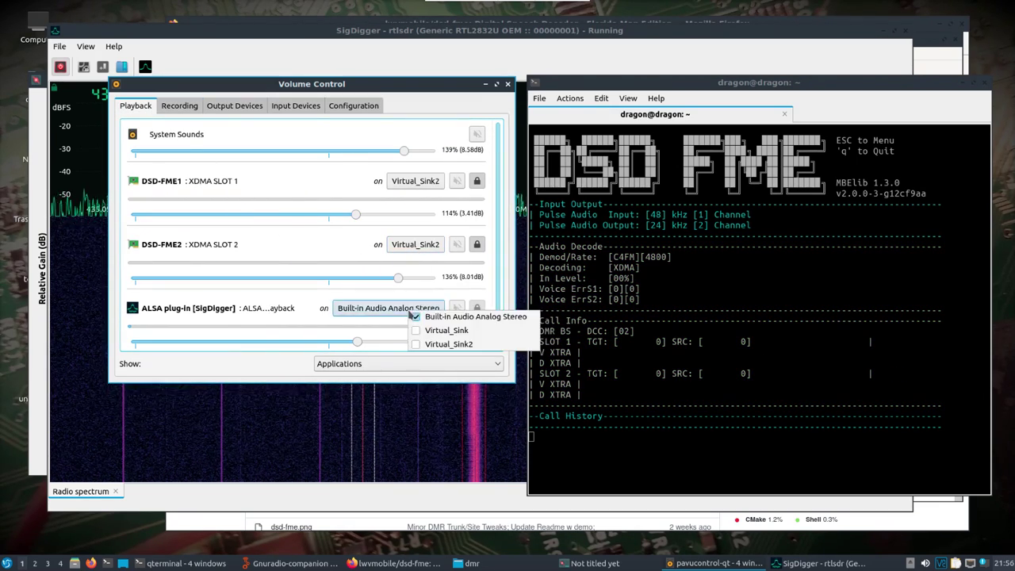
click(420, 345)
click(408, 245)
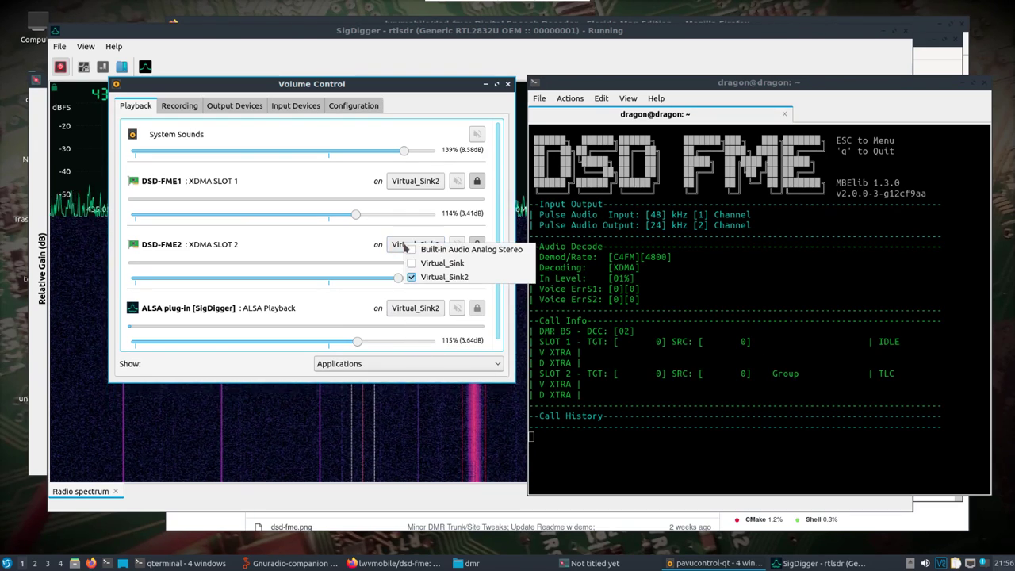
click(417, 252)
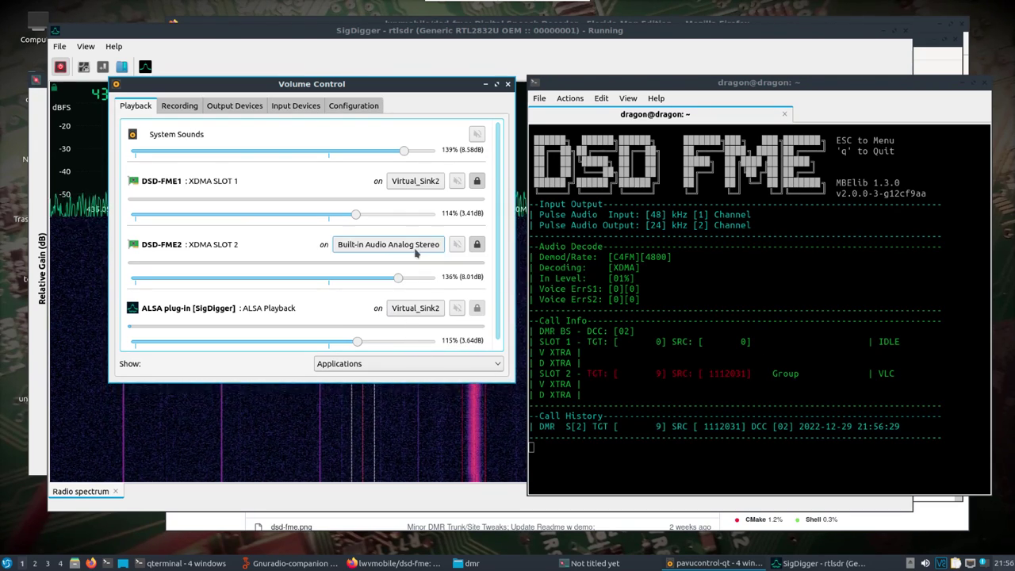
click(404, 183)
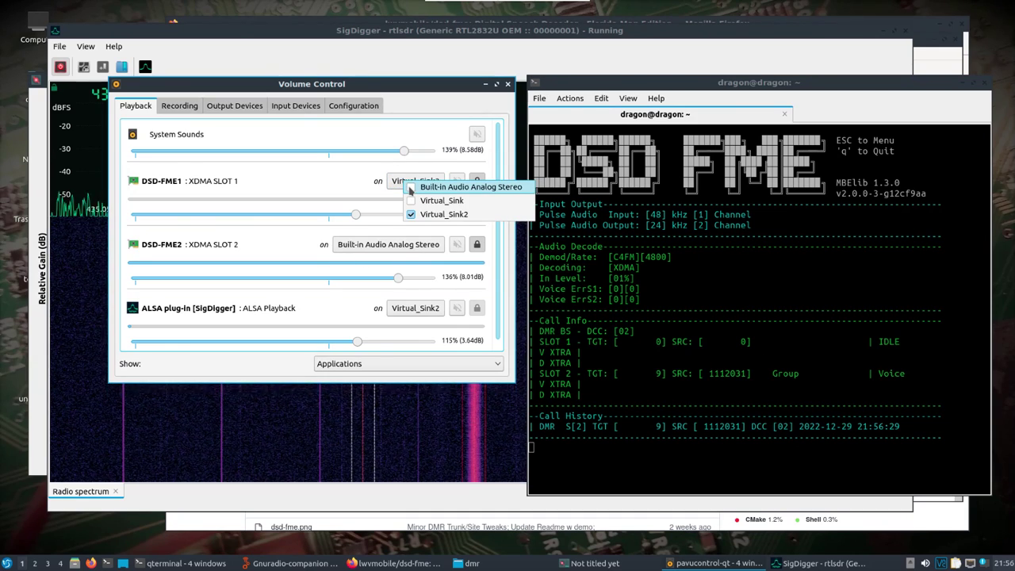
click(416, 188)
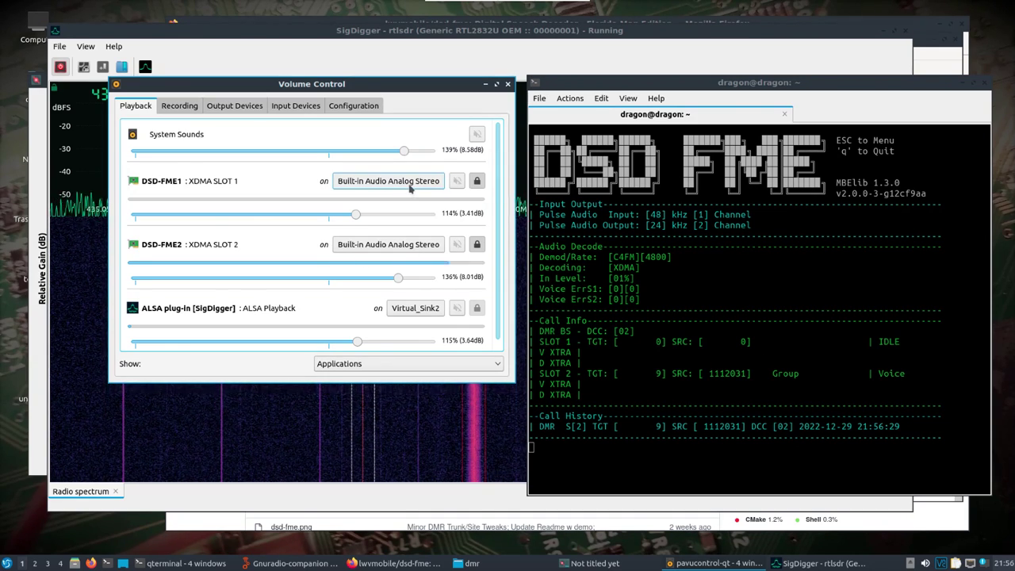
click(486, 84)
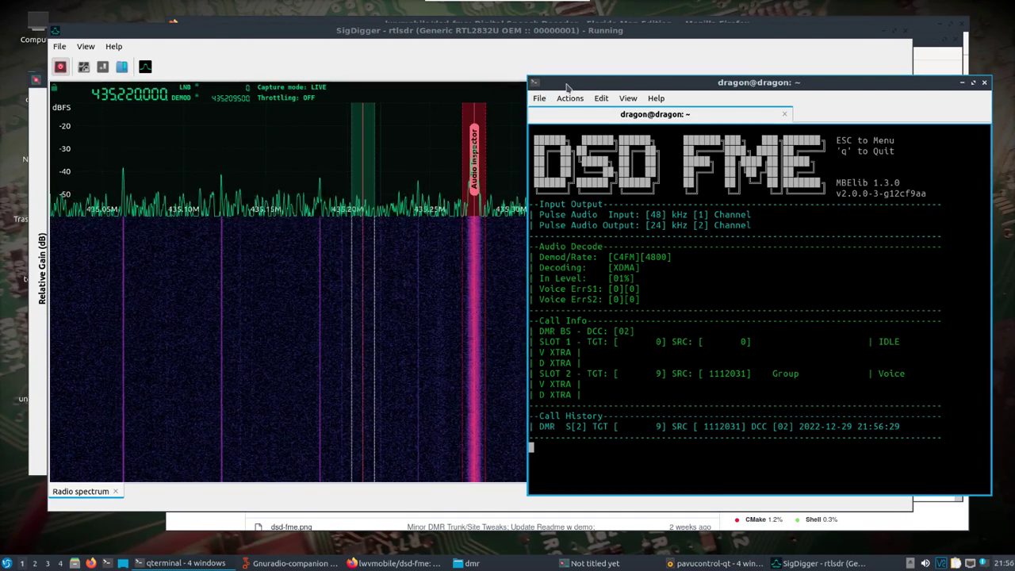
Set a narrowed SigDigger beside the terminal, then quit DSD-FME after its slot 2 target 9 call
drag(568, 84, 587, 114)
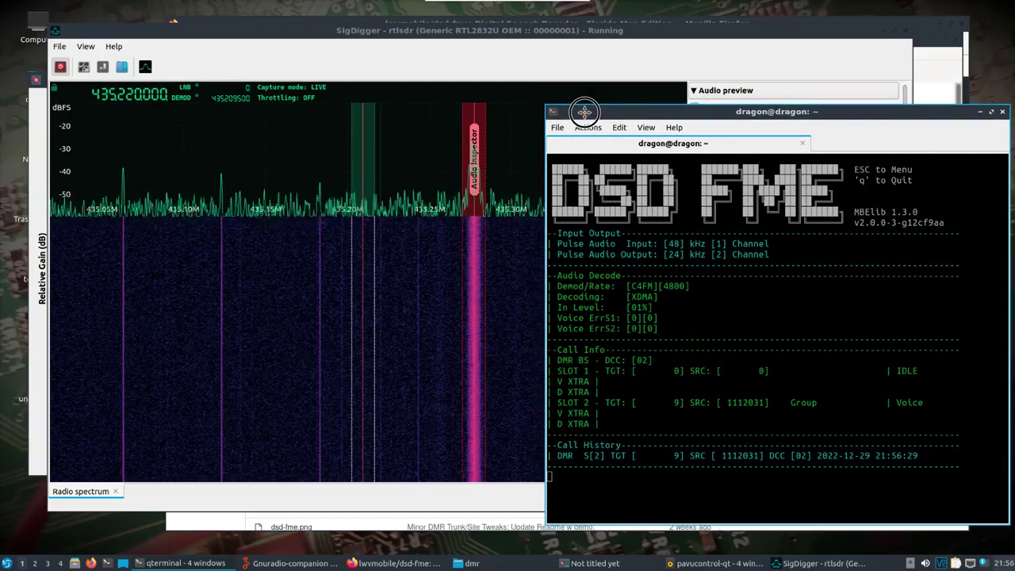
drag(571, 66, 546, 60)
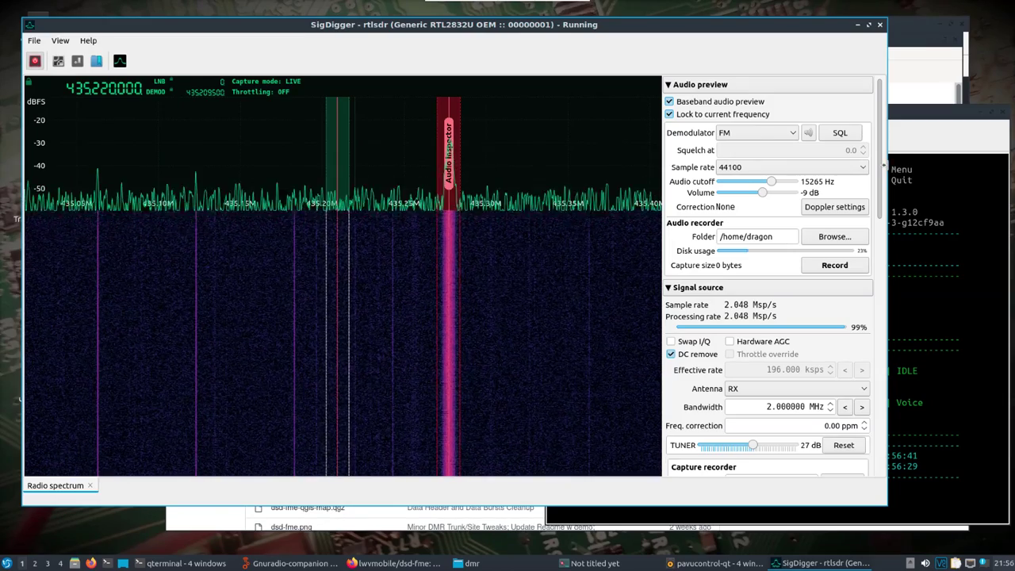
drag(846, 166, 534, 177)
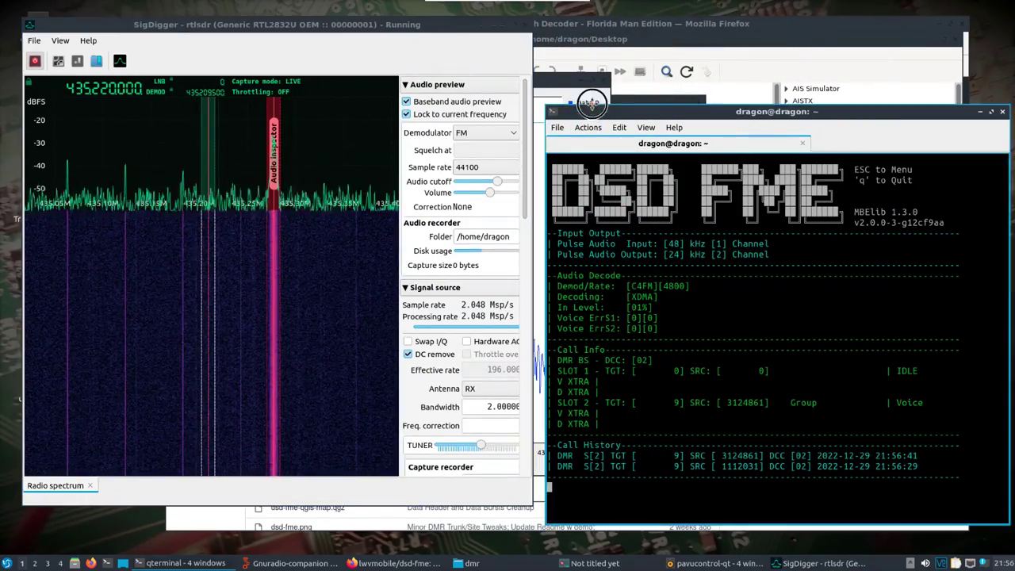
drag(596, 109, 592, 91)
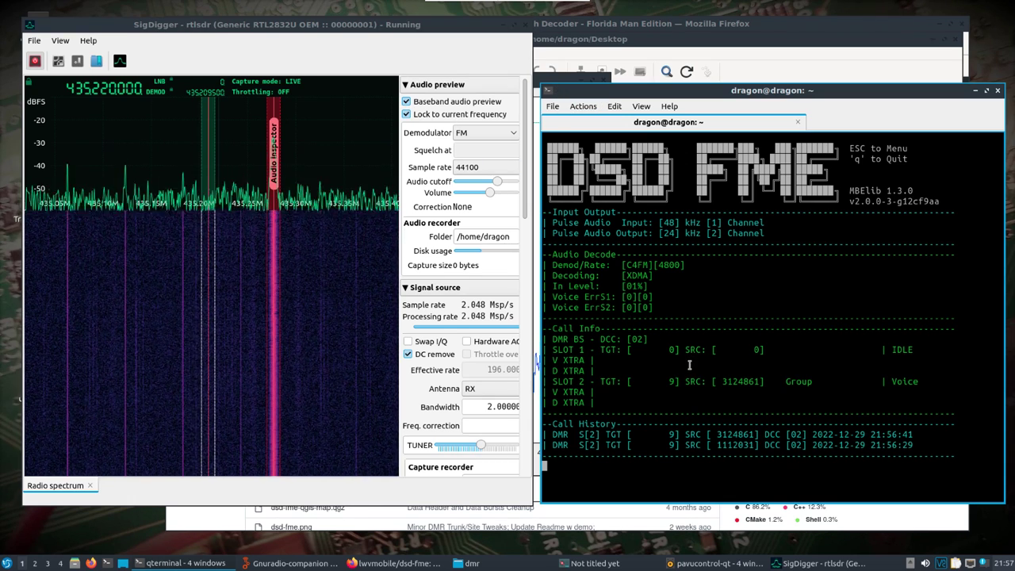
key(q)
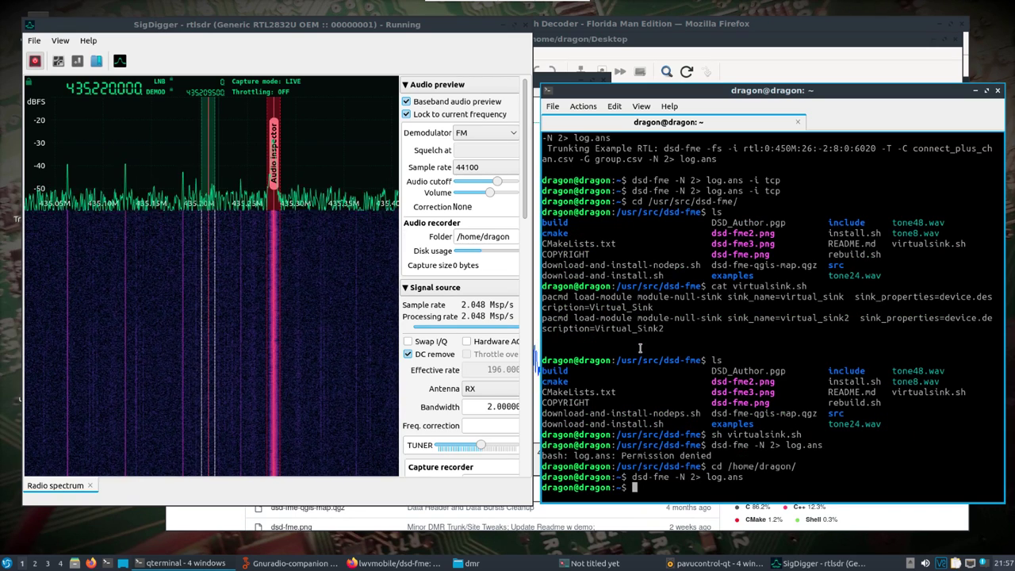